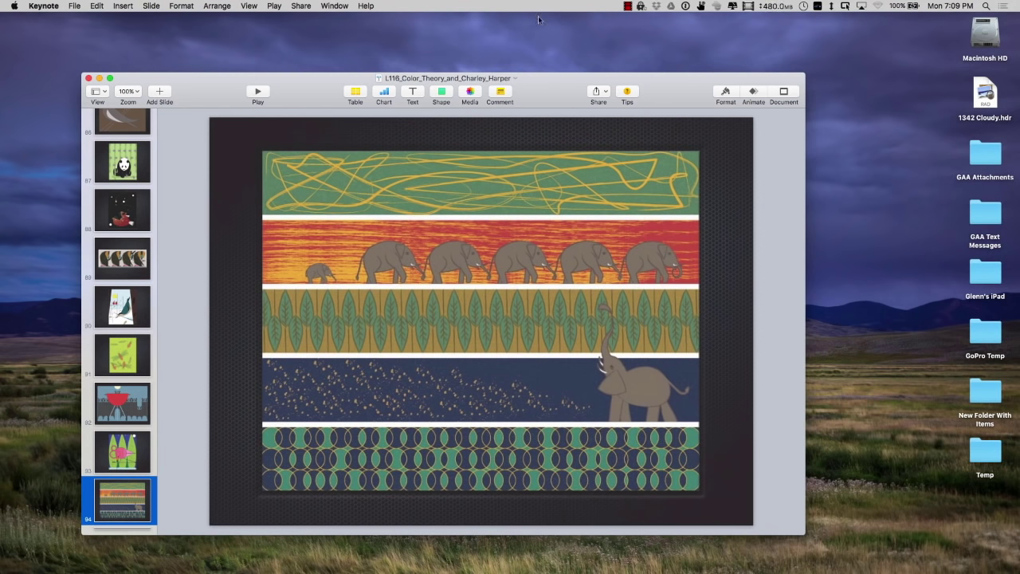
Stop the Keynote presentation's screen recording from the menu-bar recording icon.
click(629, 10)
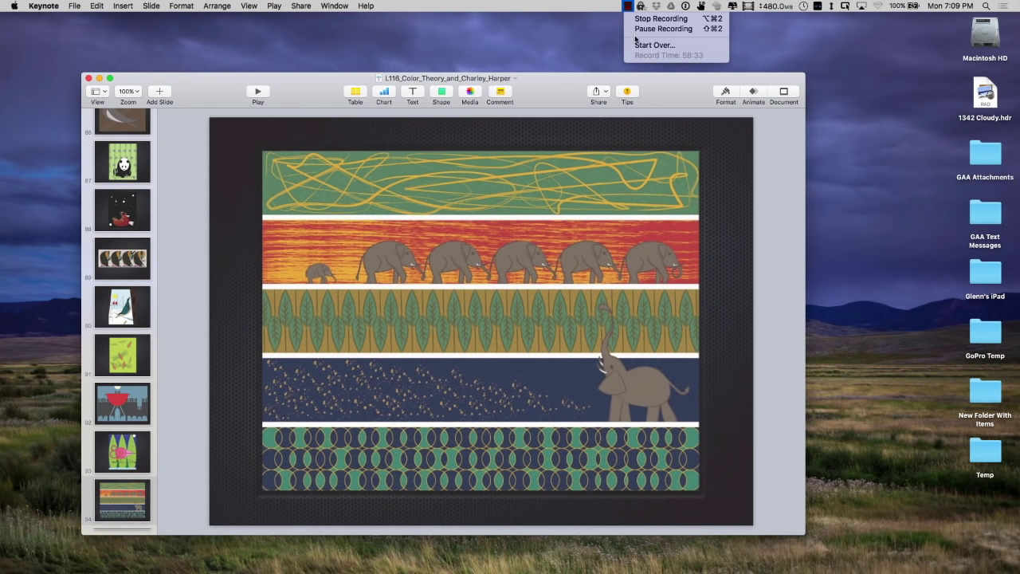
click(641, 19)
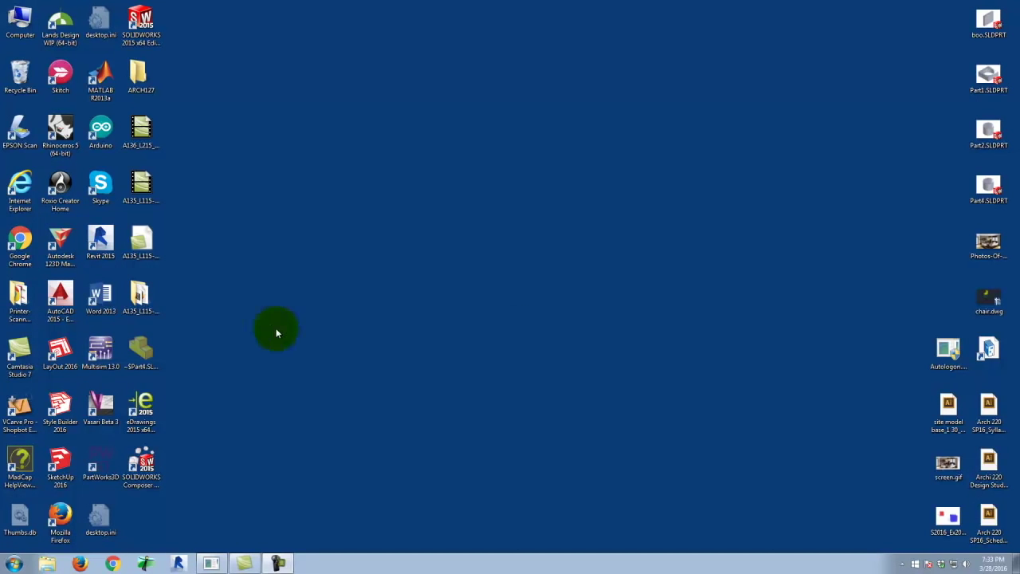
Launch Chrome, open the Digital Tools for Designers & Architects bookmark, and load Paletton in a new tab.
click(108, 564)
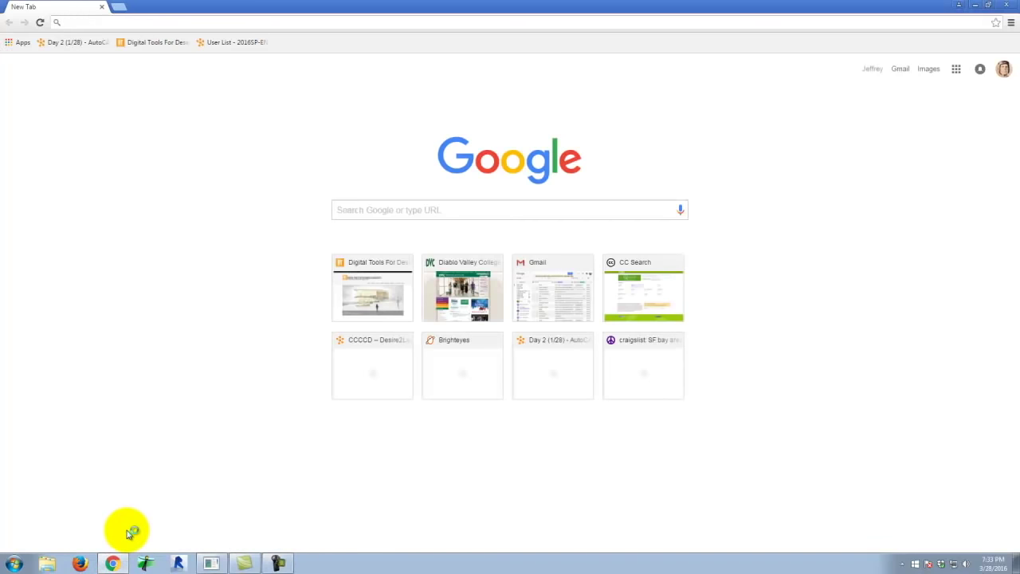
click(146, 48)
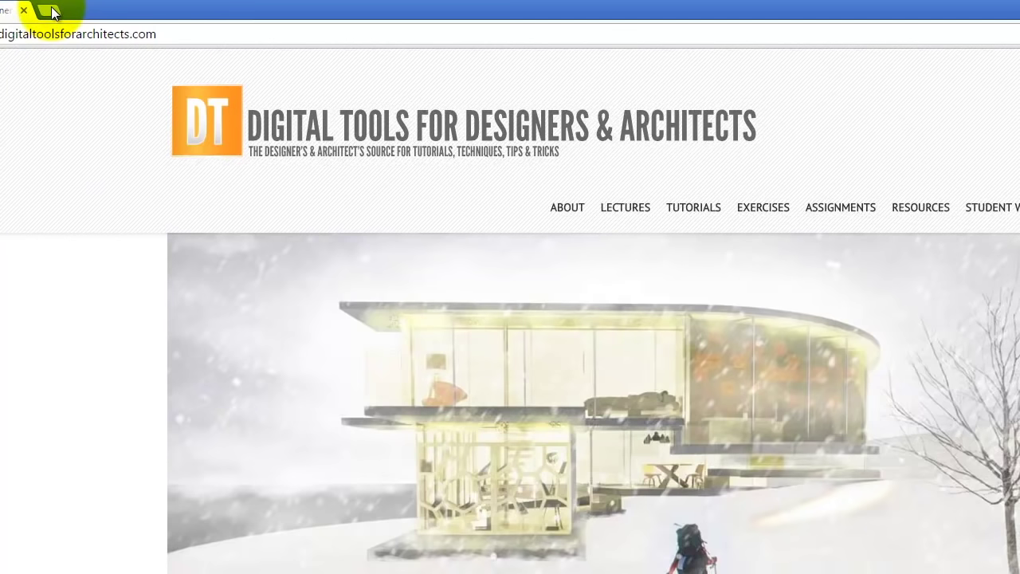
click(51, 9)
text(paypal)
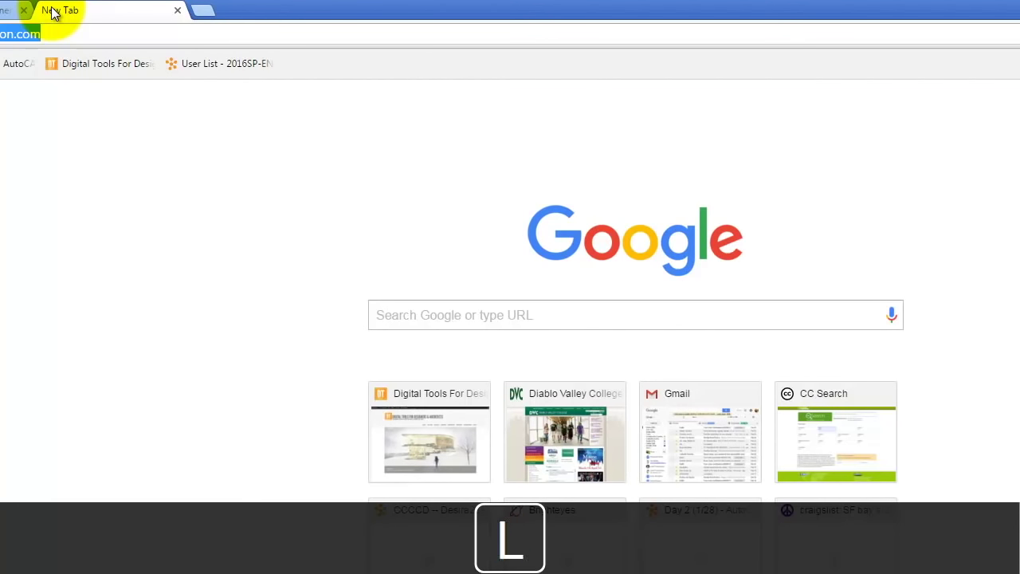
key(Return)
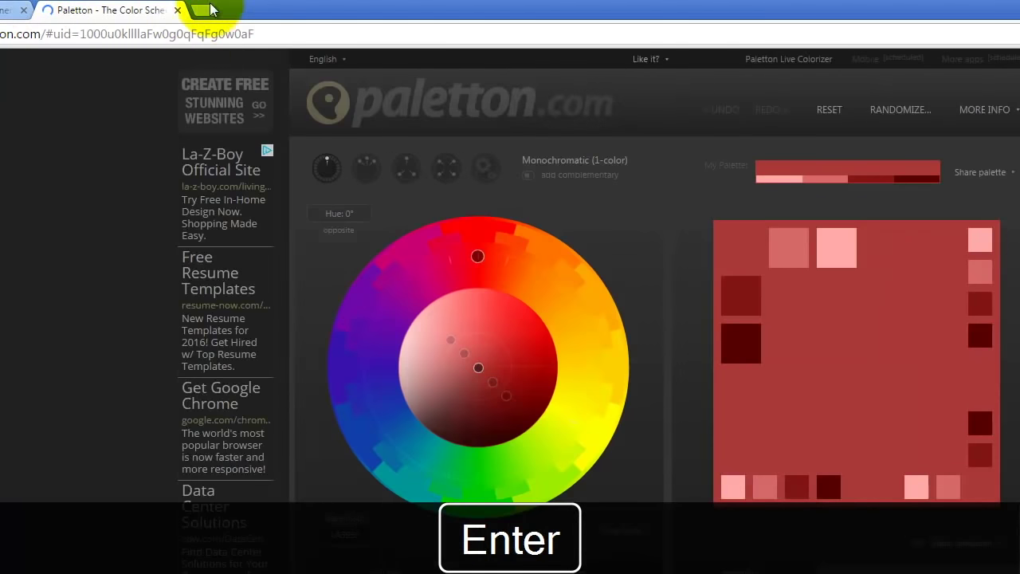
click(207, 9)
text(www.color)
text(d.com)
key(Return)
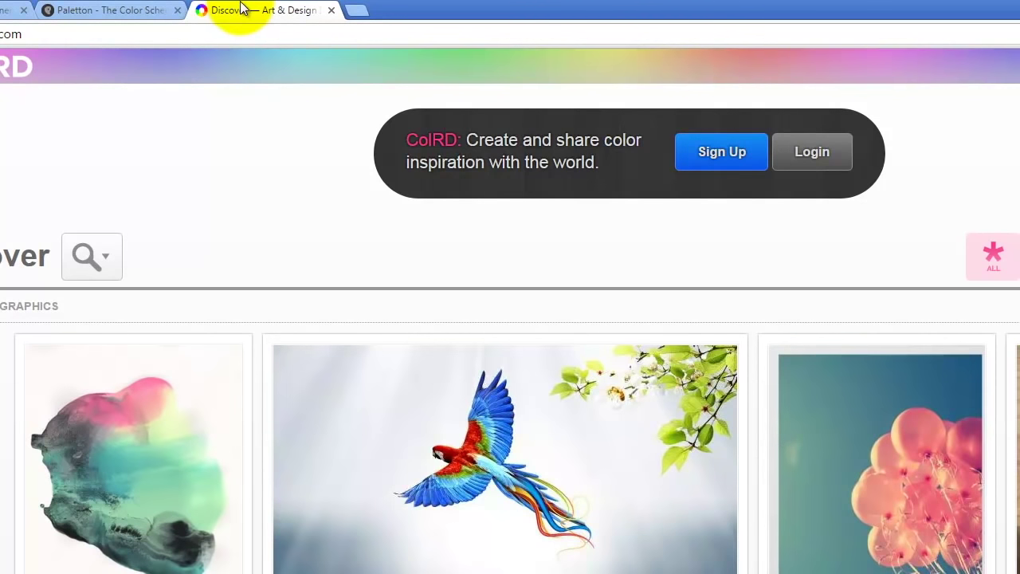
On Paletton's colour wheel, try green and orange base hues before settling back on red.
click(112, 11)
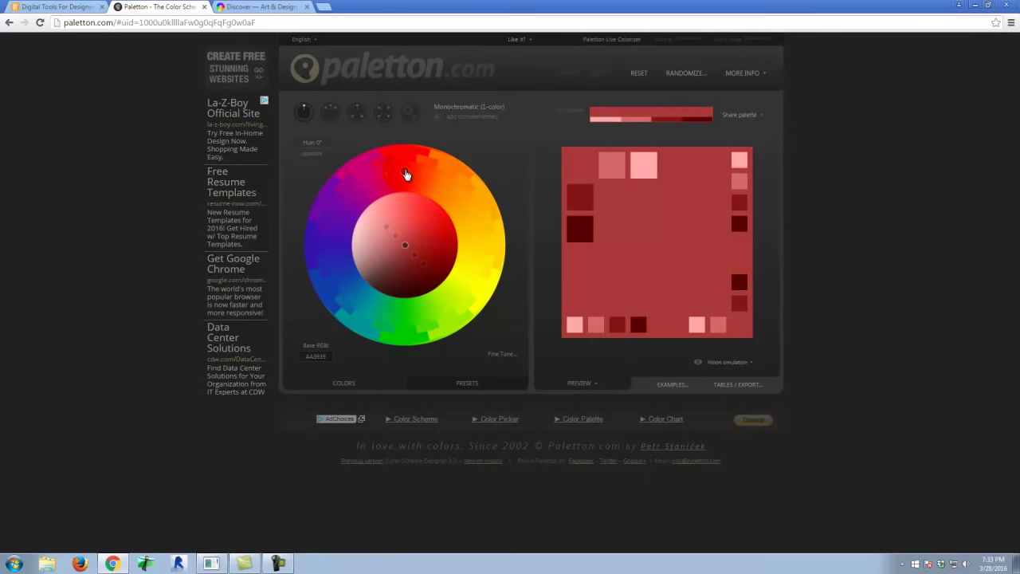
drag(406, 174, 359, 149)
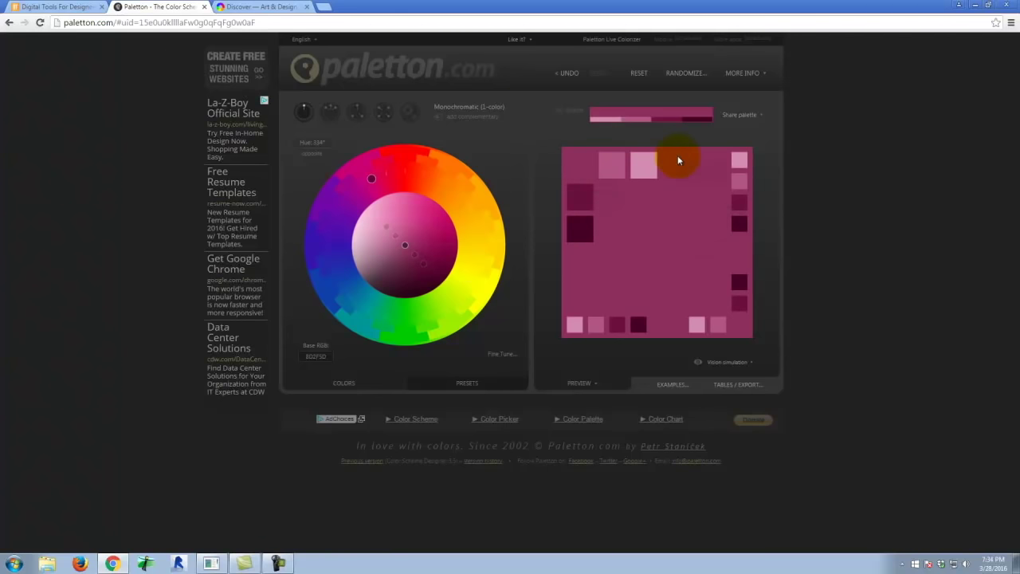
drag(371, 178, 399, 171)
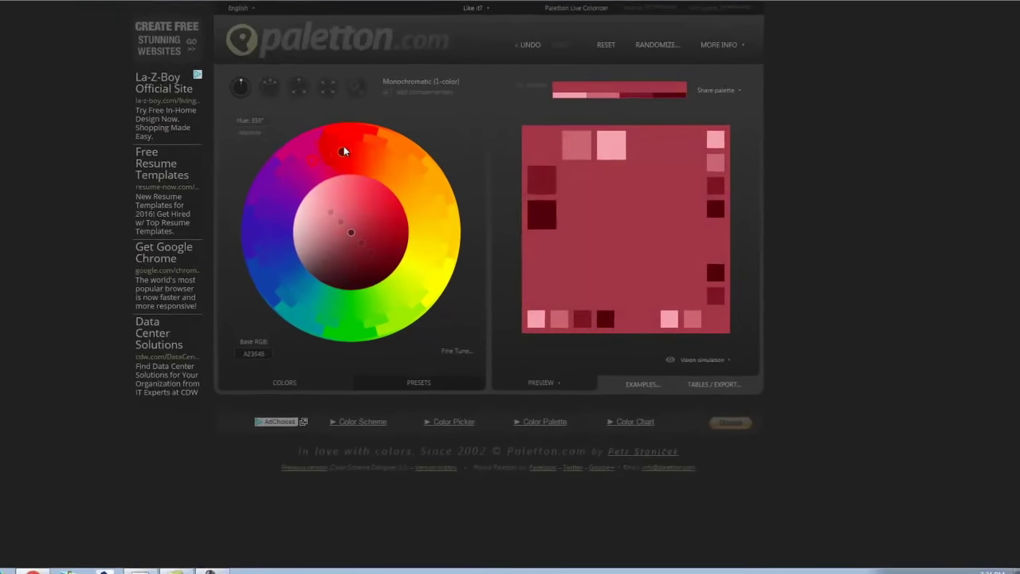
mouse_move(343, 146)
mouse_down()
mouse_move(366, 148)
mouse_move(349, 145)
mouse_up()
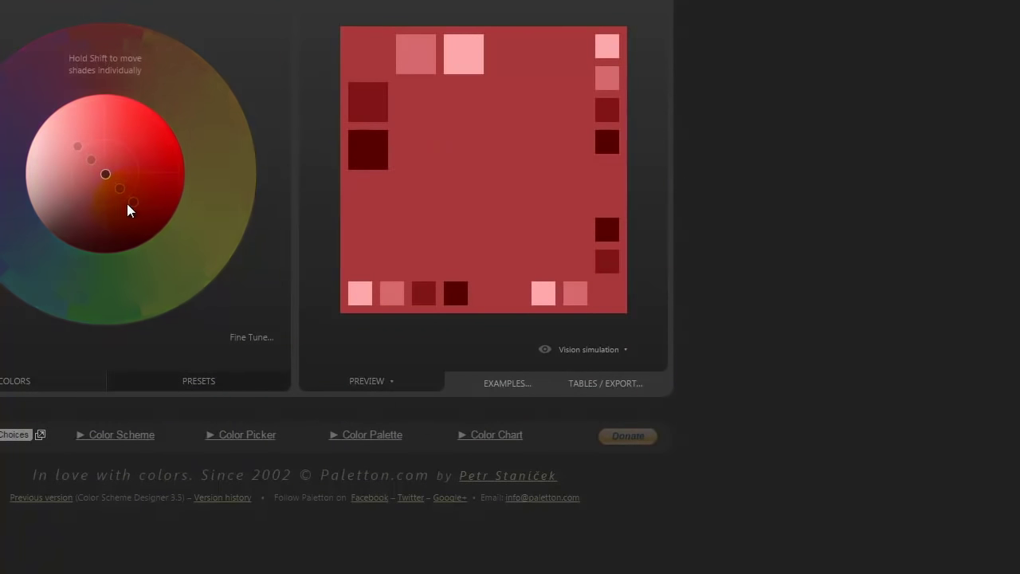
Adjust the shade spread for light-dark contrast, then shift the base hue away from red toward magenta.
mouse_move(137, 208)
mouse_down()
mouse_move(170, 229)
mouse_move(112, 187)
mouse_up()
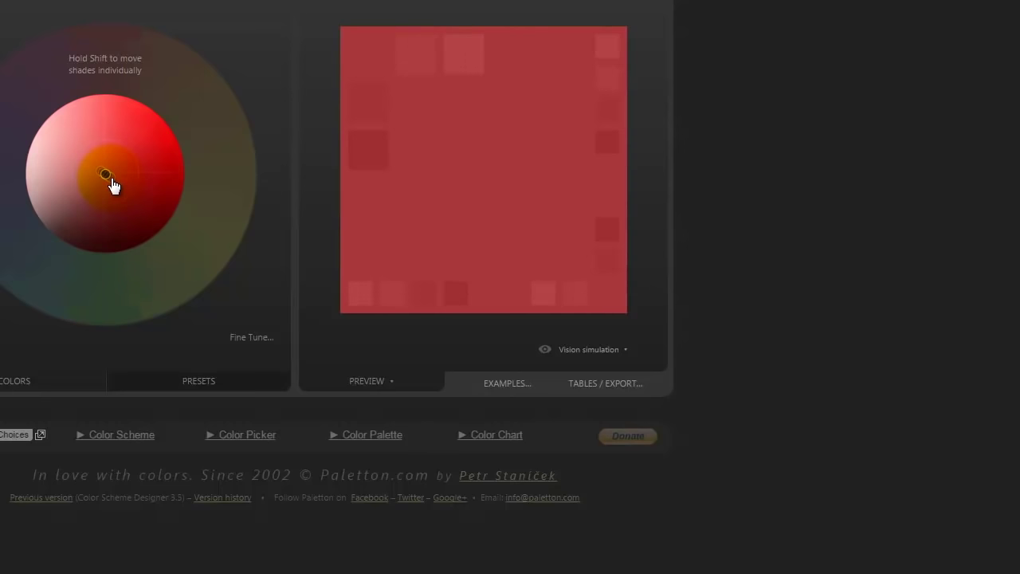
drag(113, 185, 159, 241)
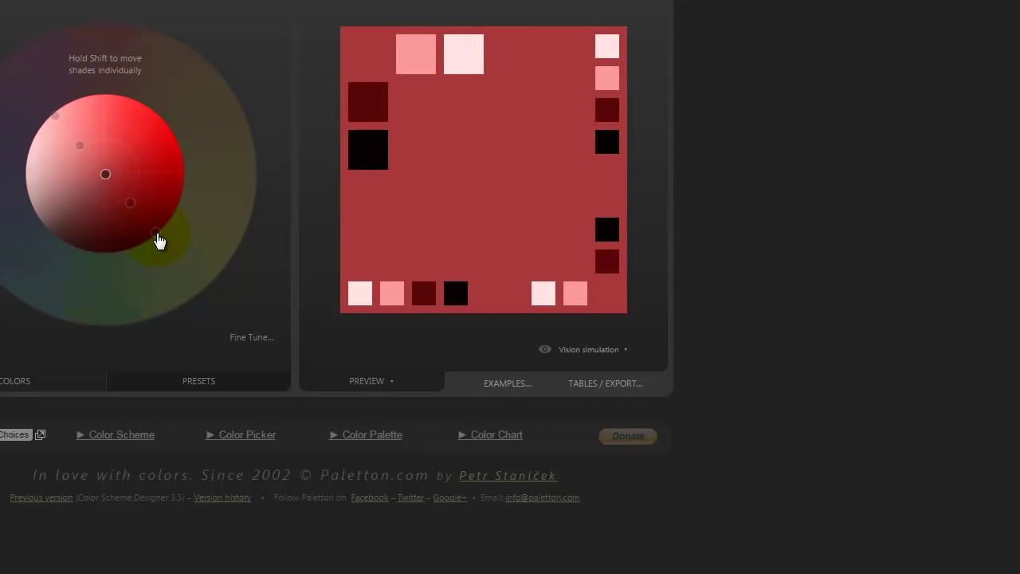
drag(158, 241, 128, 206)
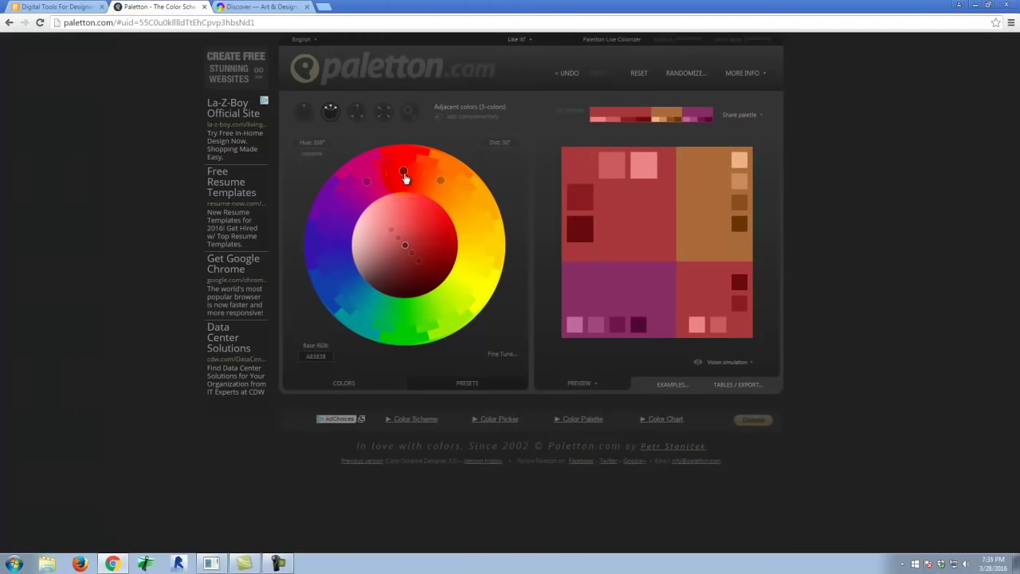
drag(404, 177, 338, 141)
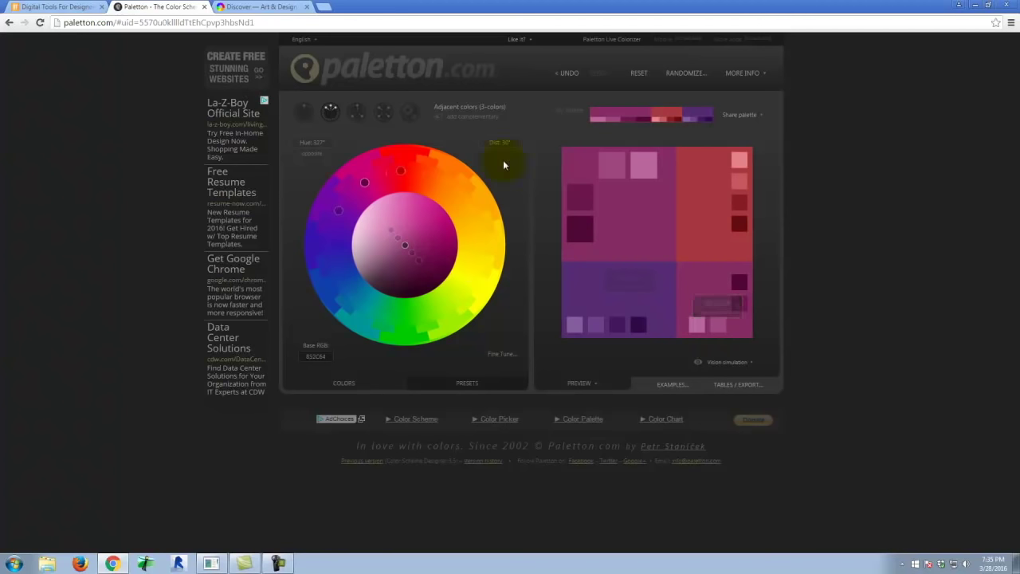
Switch Paletton to a triad scheme and rotate its base hue from magenta to blue.
click(358, 115)
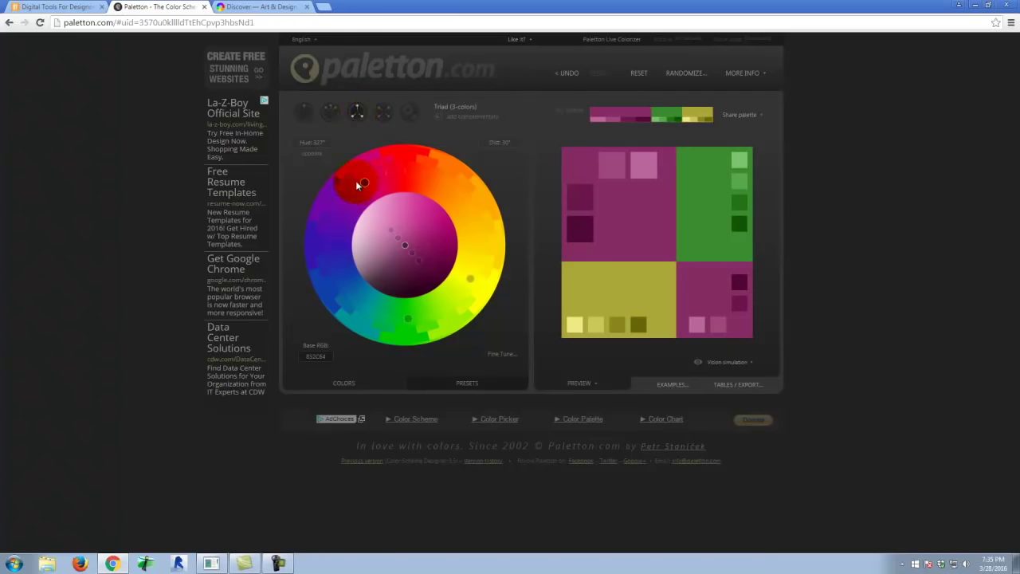
drag(372, 165, 313, 244)
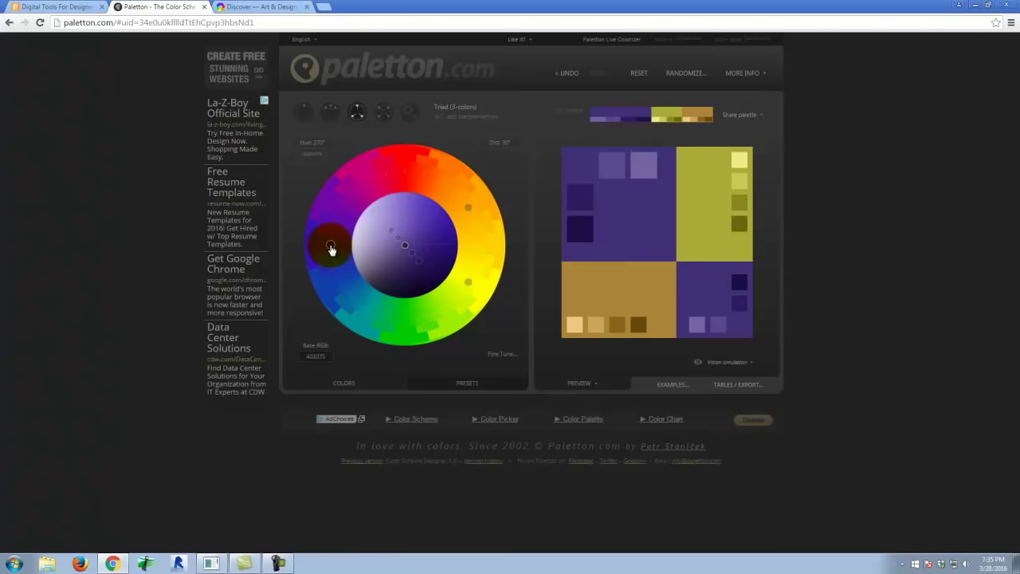
drag(330, 242, 346, 286)
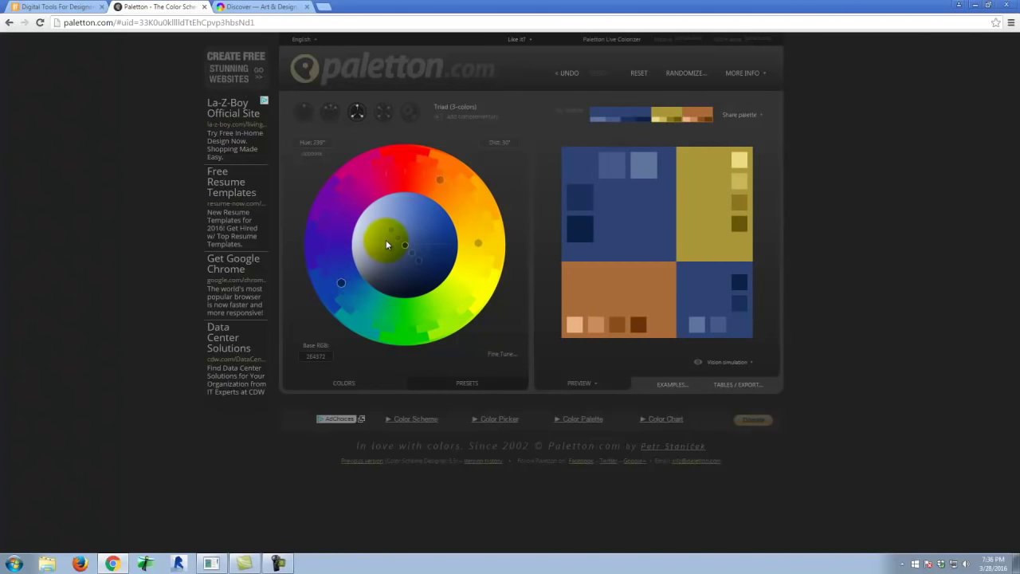
Try a tetrad scheme, then return to triad with the base hue moved to purple 403075.
click(385, 116)
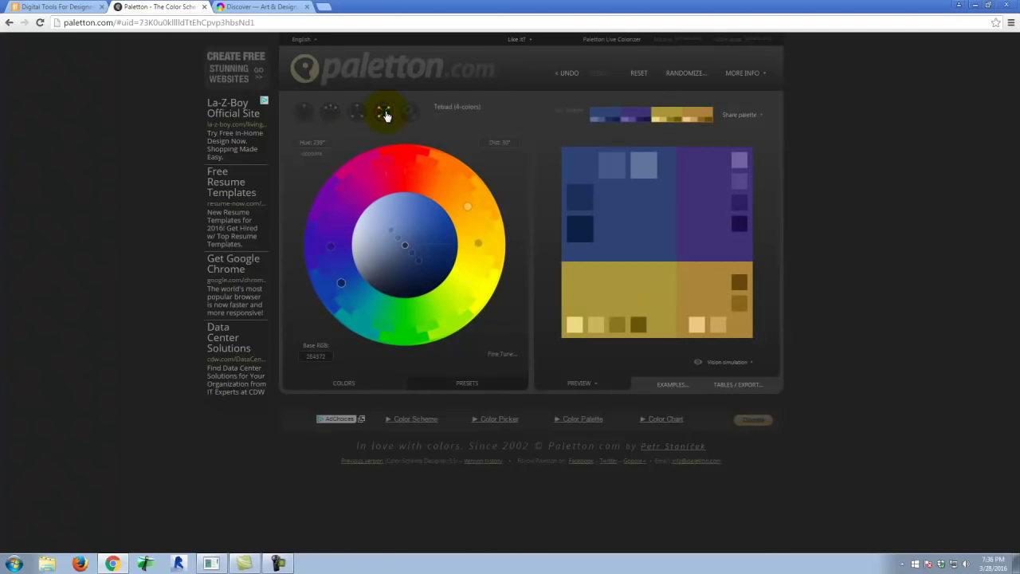
drag(342, 290, 349, 294)
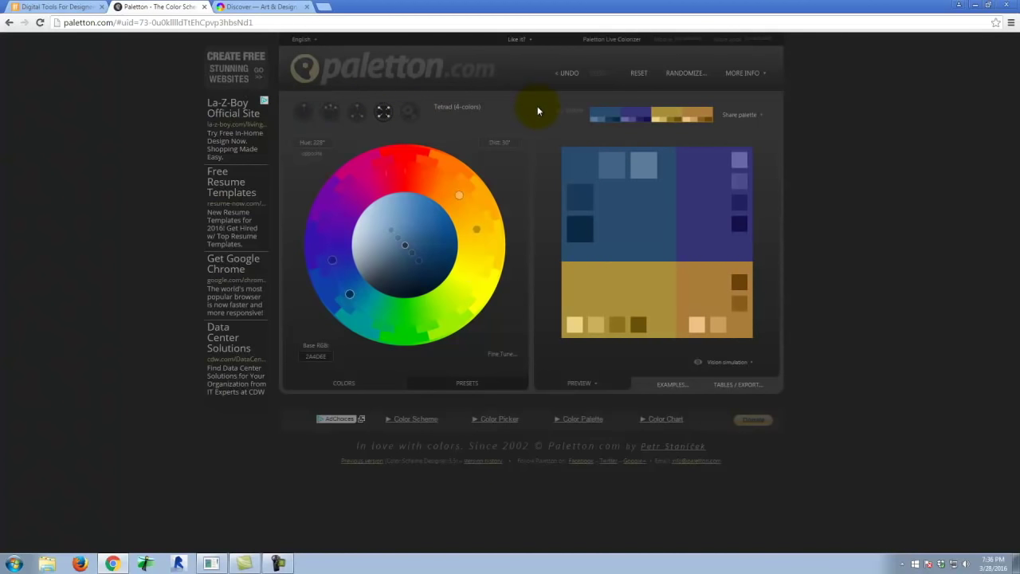
click(358, 116)
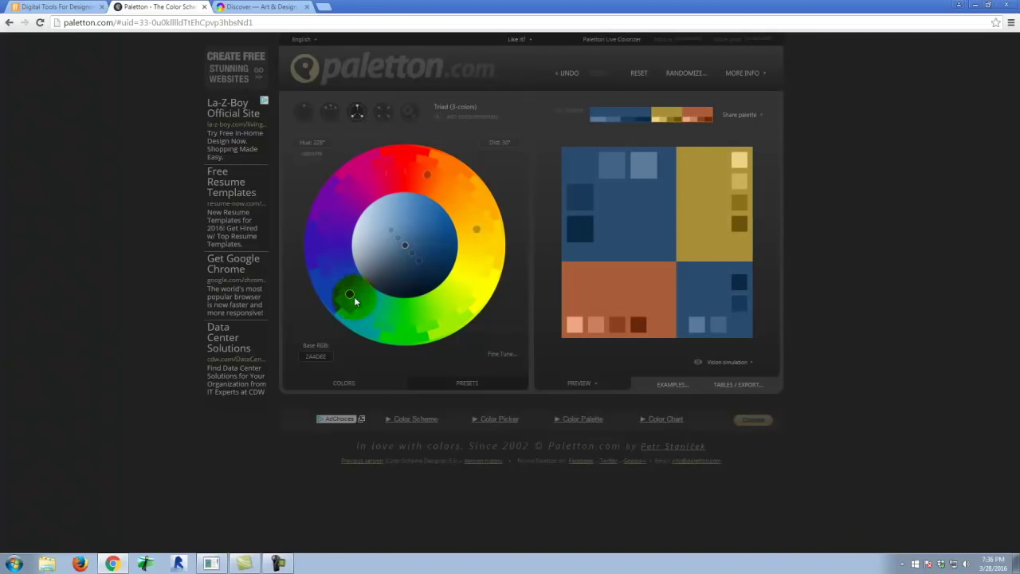
mouse_move(347, 297)
mouse_down()
mouse_move(326, 265)
mouse_move(326, 239)
mouse_move(316, 246)
mouse_up()
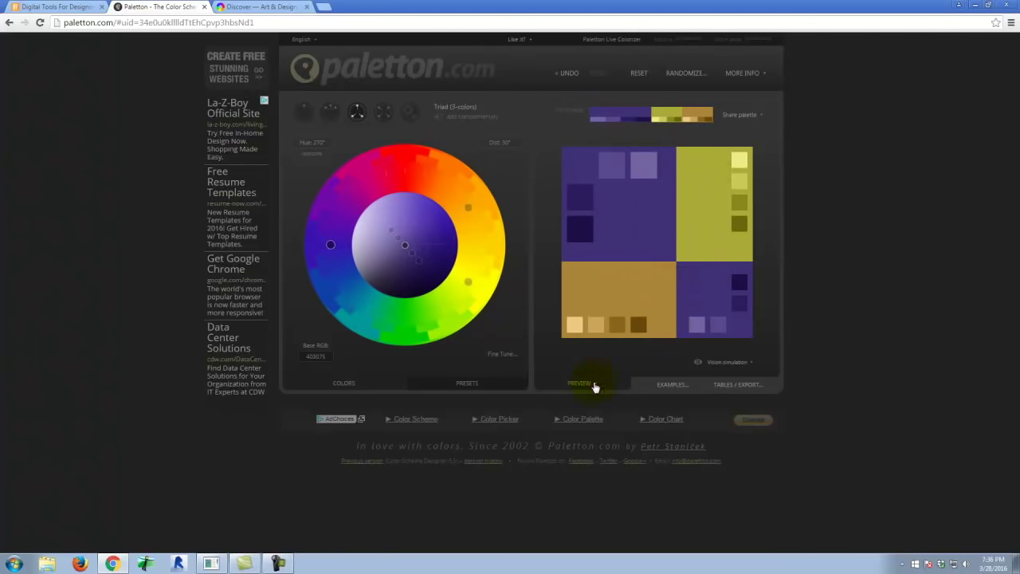
Show Paletton's colour tables and select the primary hex code 403075.
click(731, 386)
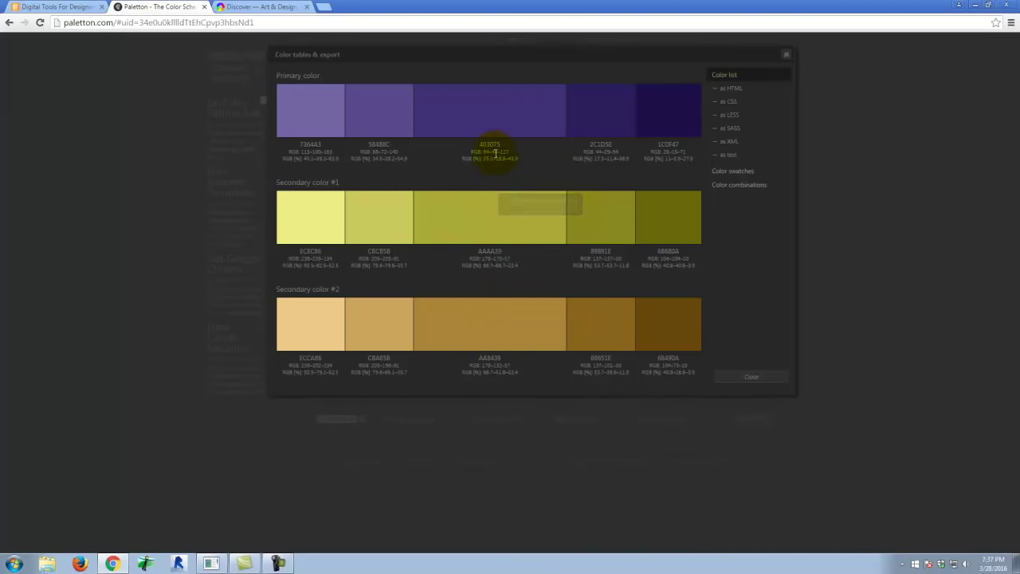
mouse_move(501, 143)
mouse_down()
mouse_move(477, 144)
mouse_move(512, 144)
mouse_up()
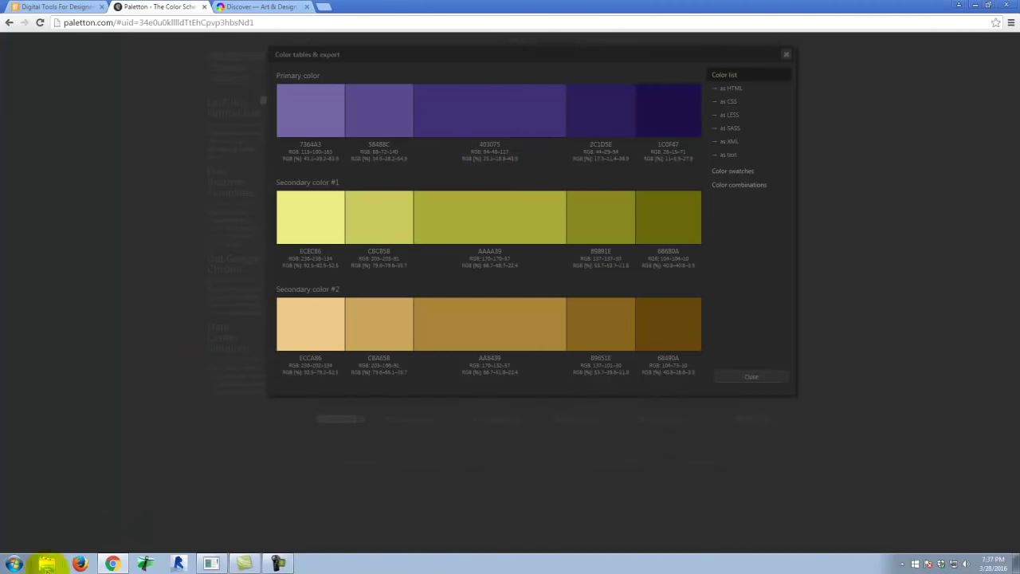
click(19, 564)
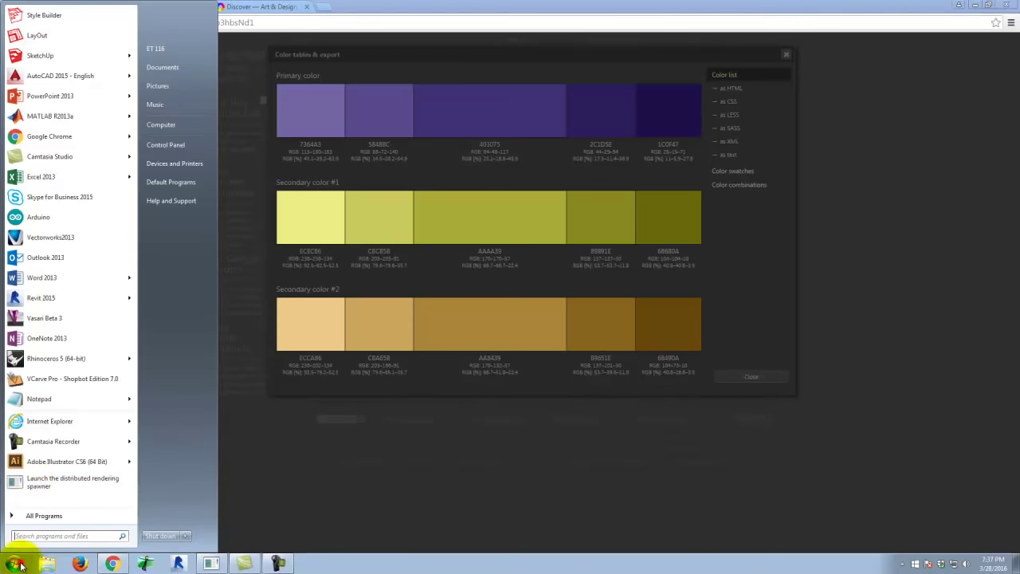
Launch Adobe Illustrator CS6 and create a new document with default settings.
click(50, 479)
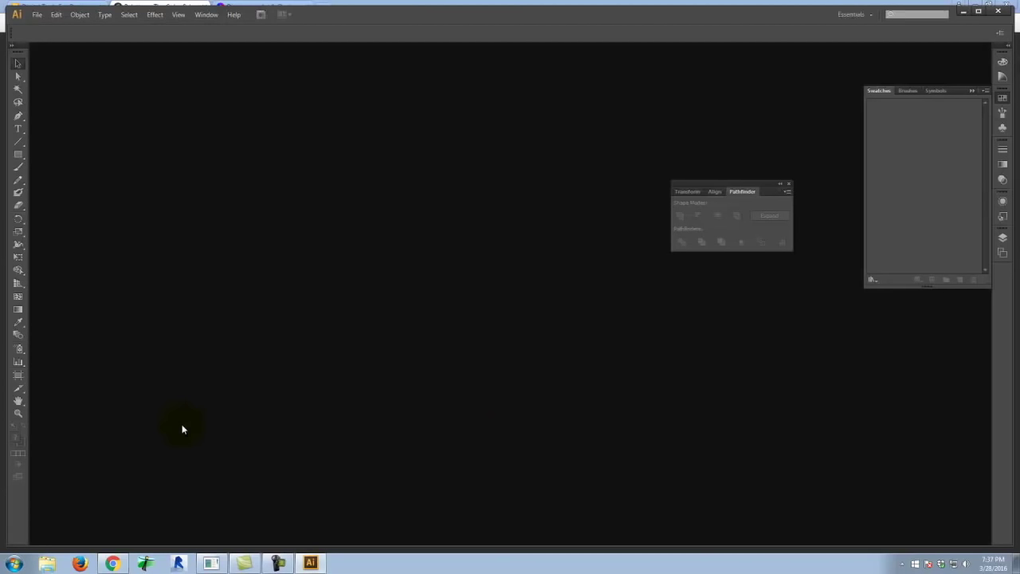
click(37, 14)
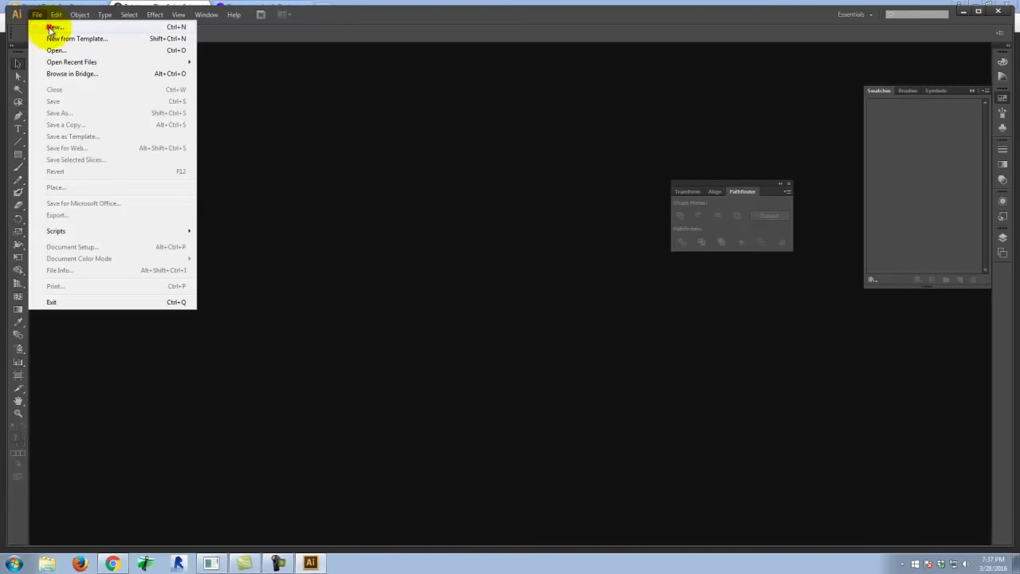
click(49, 27)
click(462, 422)
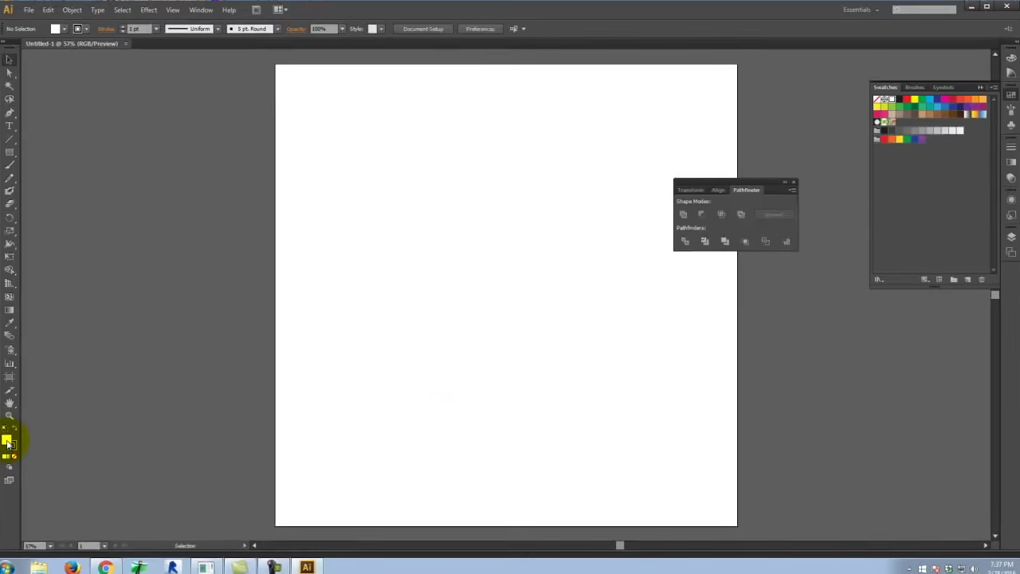
Enter hex AAAA39 as the fill colour in Illustrator's Color Picker.
double_click(7, 439)
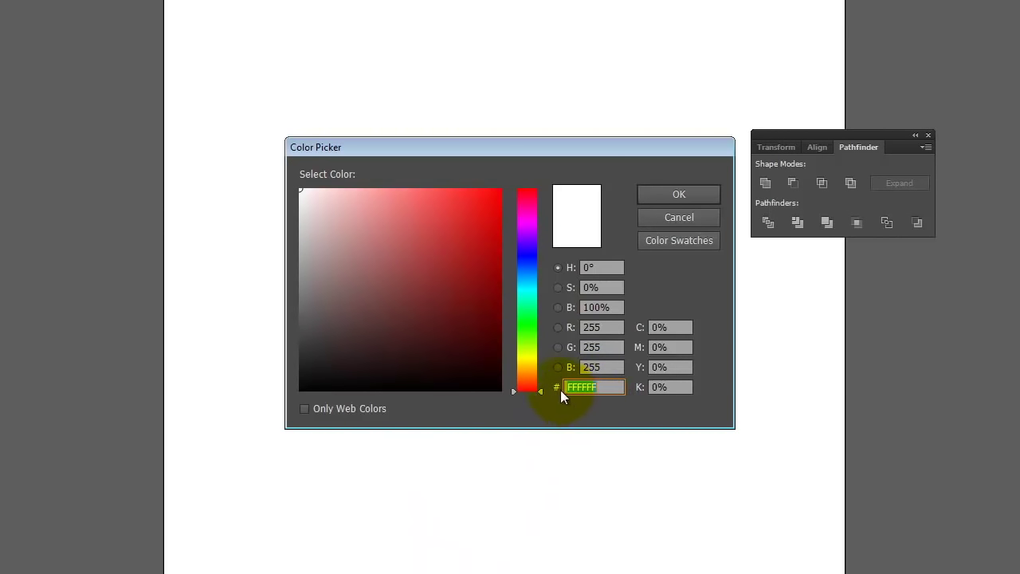
double_click(617, 387)
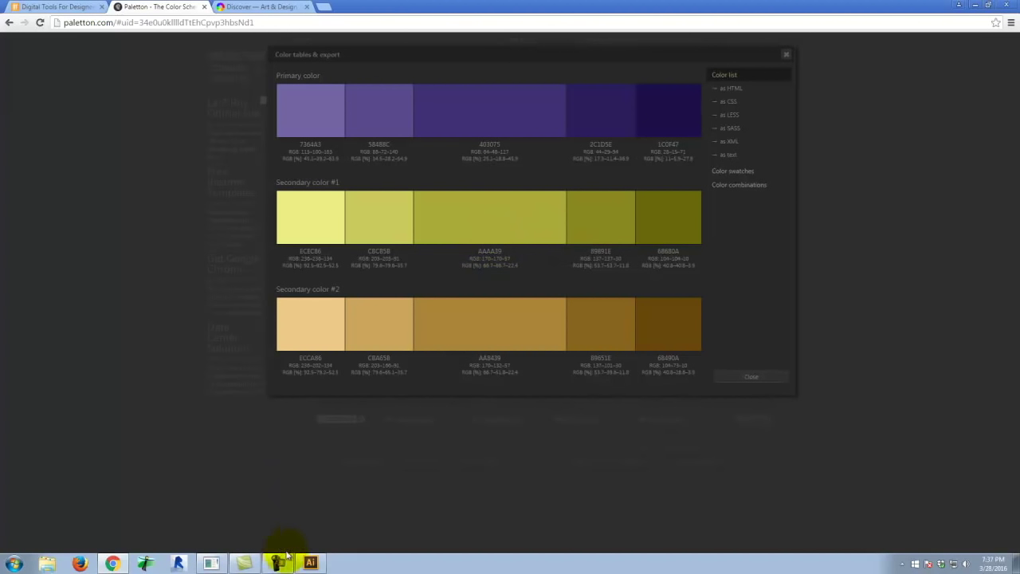
click(311, 563)
double_click(584, 352)
text(AAAA39)
key(Tab)
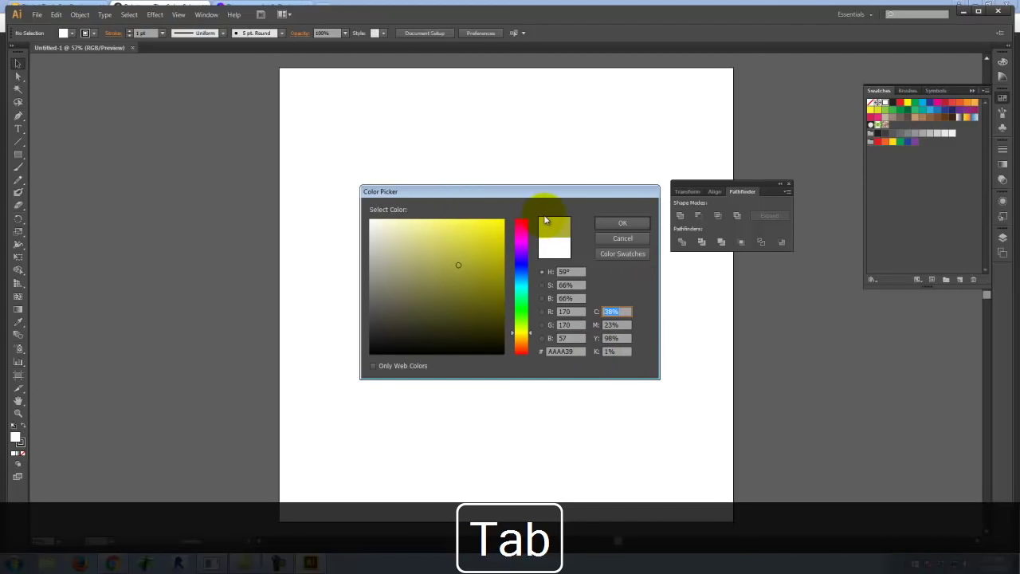
Accept the AAAA39 fill, draw an olive rectangle on the artboard, and return to Chrome.
click(617, 220)
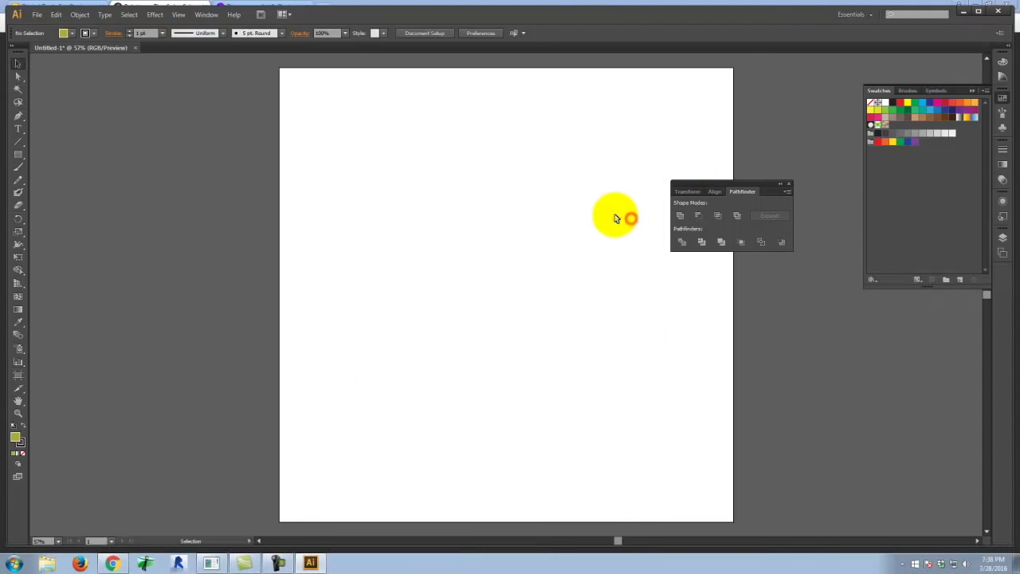
click(19, 154)
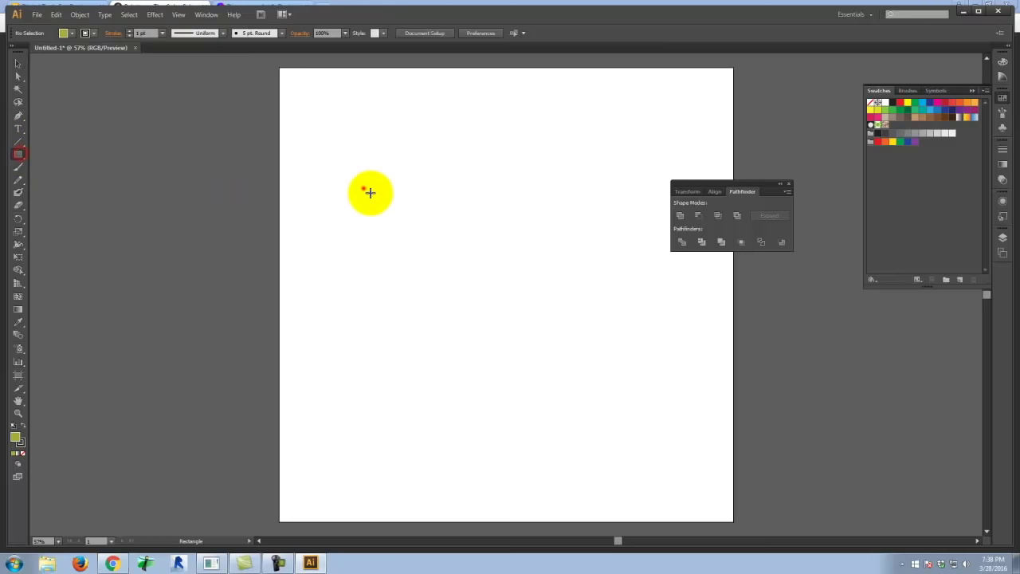
drag(364, 188, 532, 324)
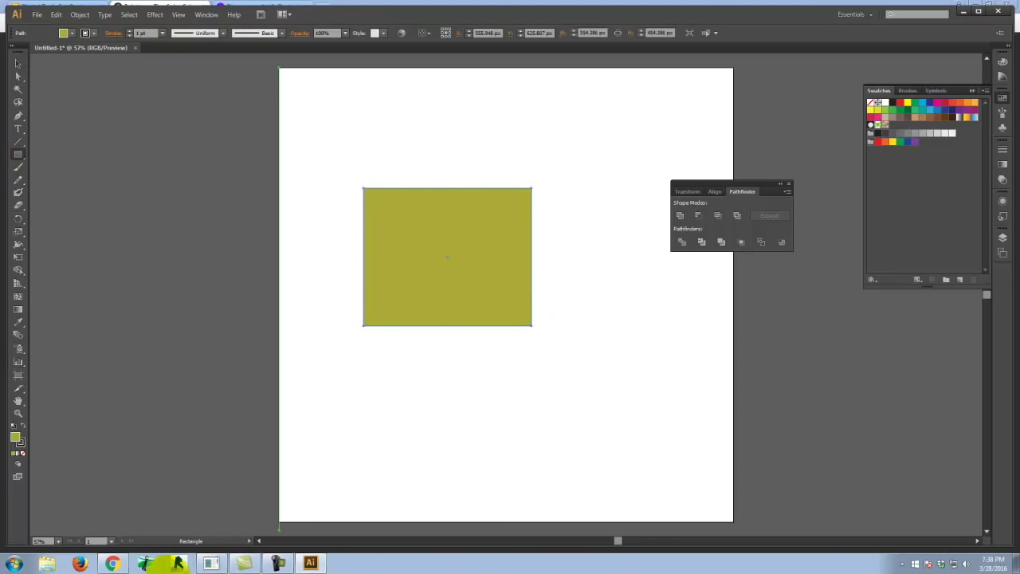
click(116, 564)
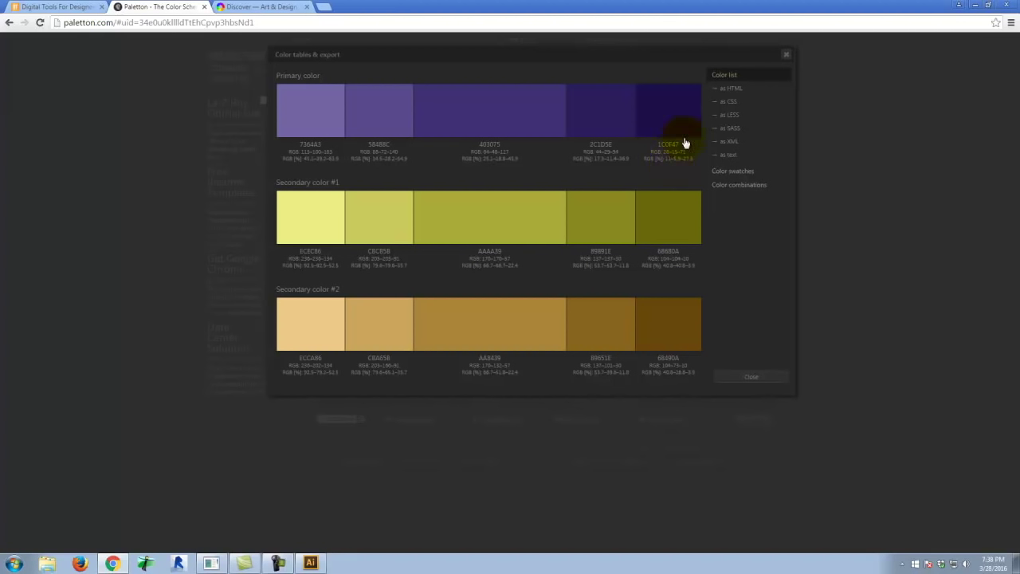
Switch Paletton's export view to the Color swatches grid with PNG, ACO and GPL downloads.
click(733, 175)
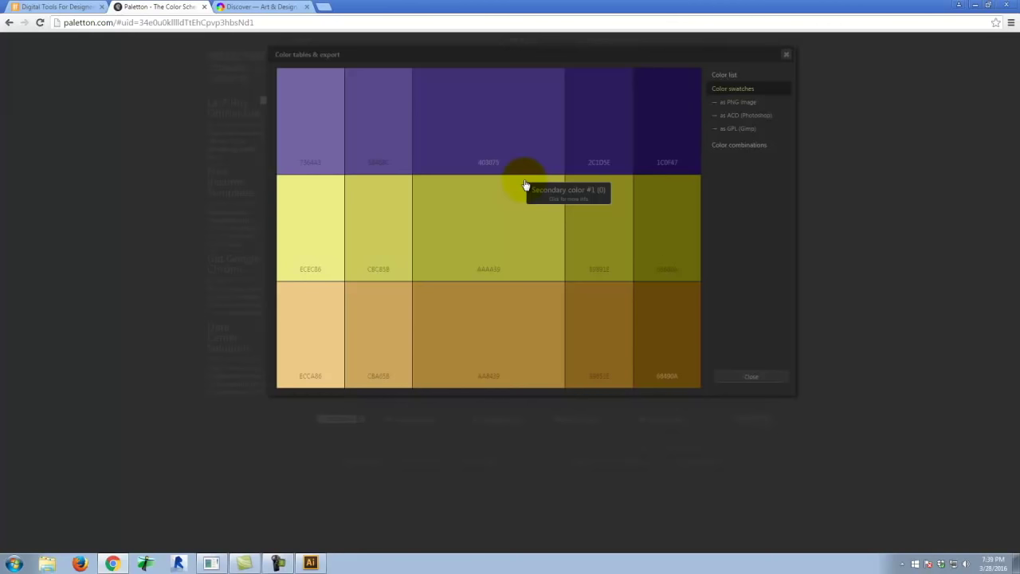
Download the triad swatches as the Photoshop file mypalette (1).aco.
click(739, 117)
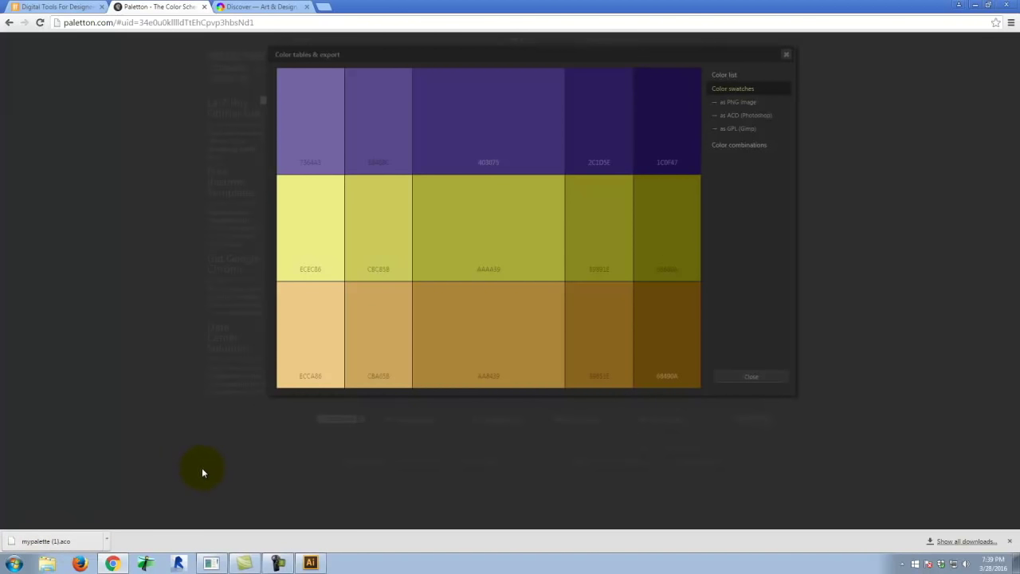
click(14, 563)
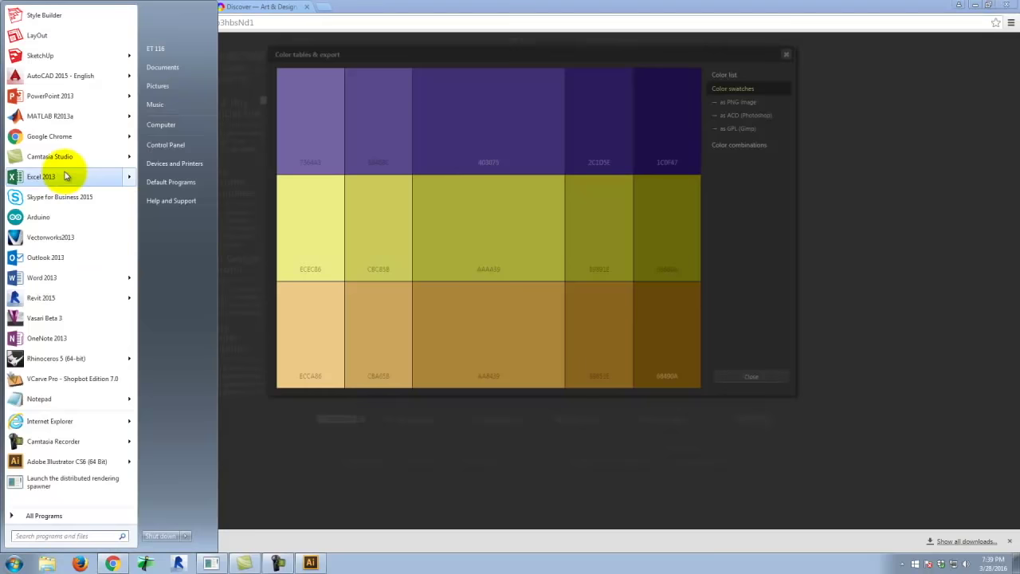
Launch Adobe Photoshop CS6 (64 Bit) from All Programs > Adobe Design Standard CS6.
click(50, 517)
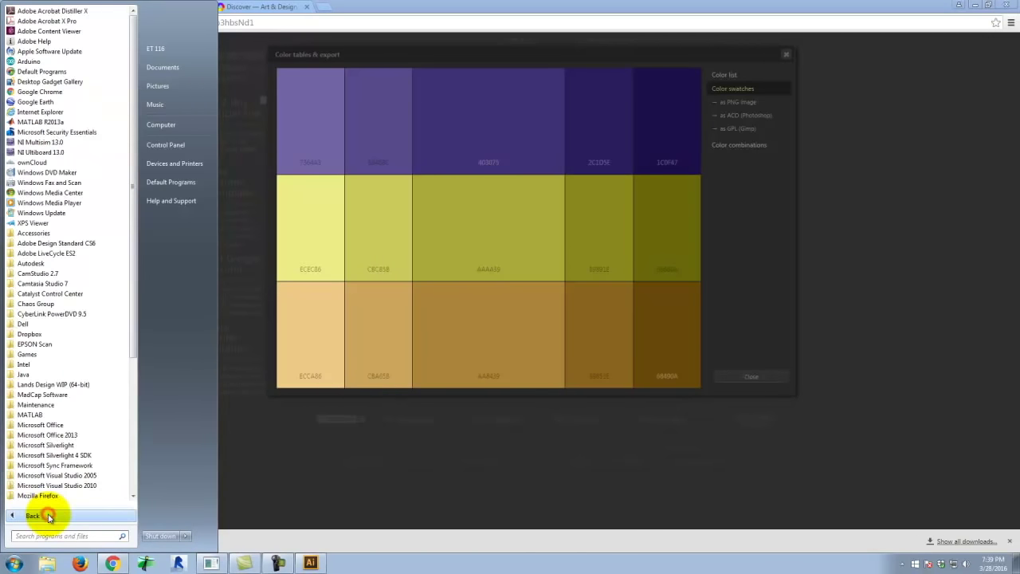
click(62, 244)
click(55, 314)
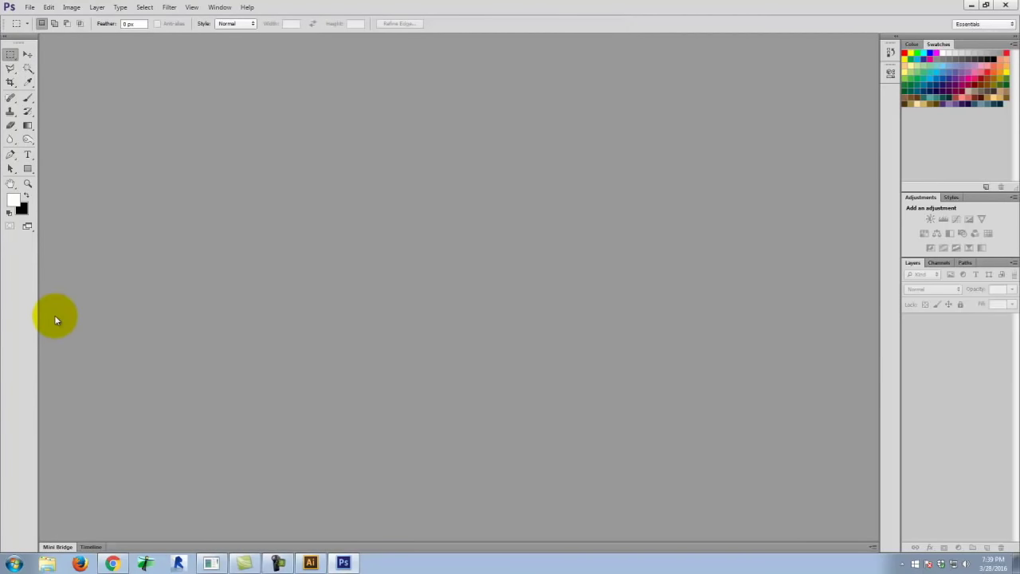
Open Edit > Presets > Preset Manager, then switch to the tutorial website in Chrome.
click(30, 9)
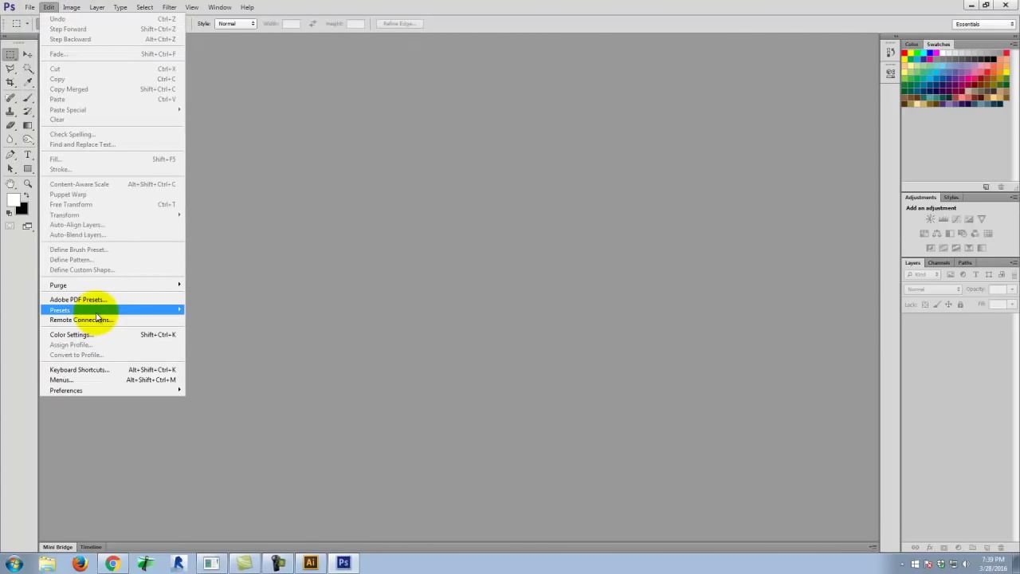
mouse_move(90, 309)
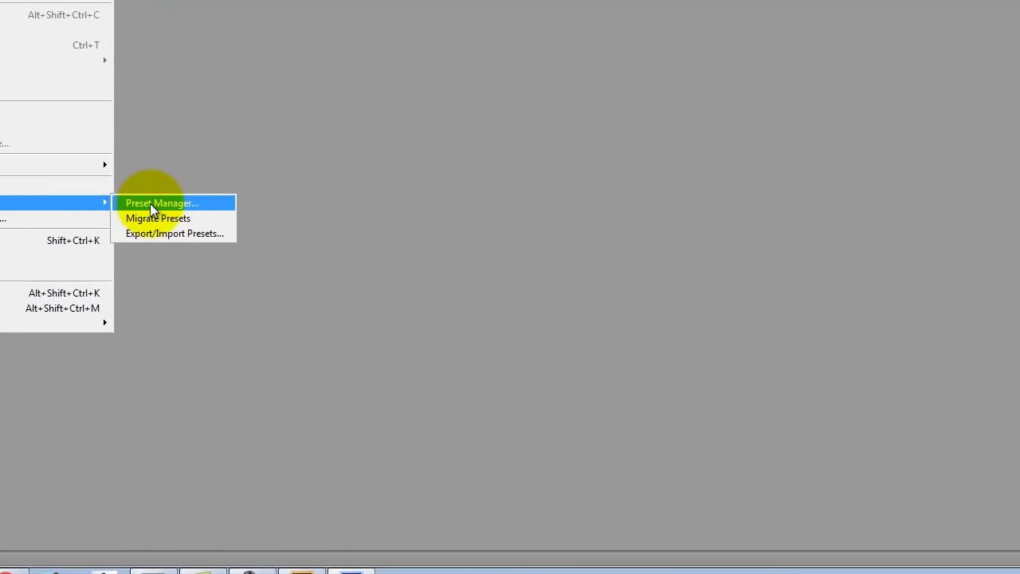
click(151, 204)
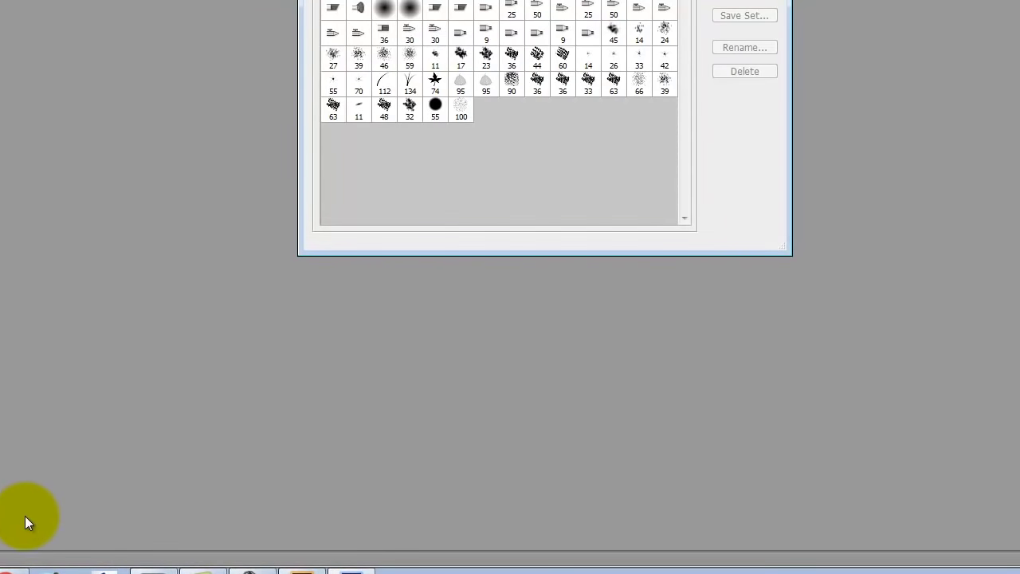
click(16, 567)
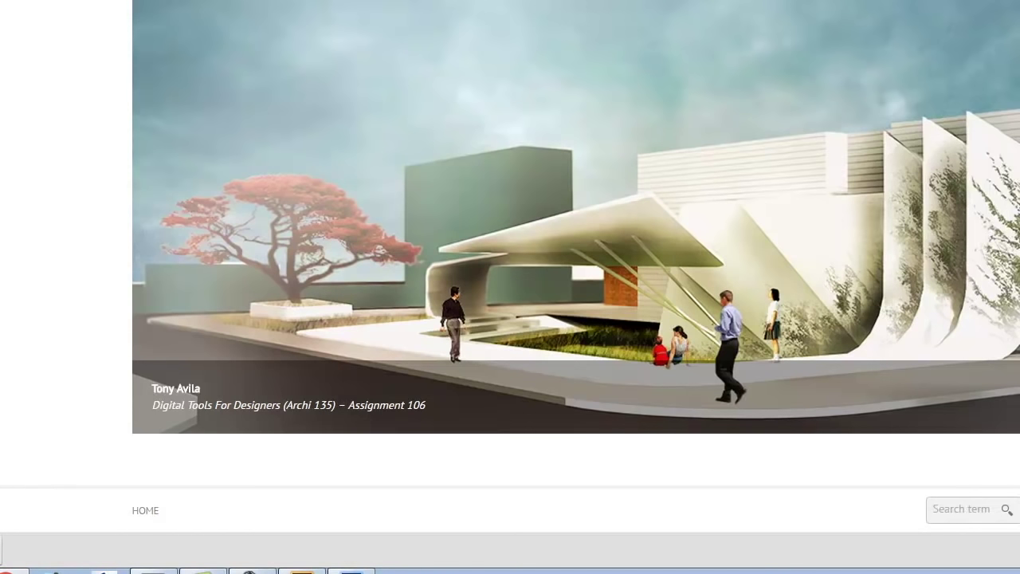
Go to the Photoshop 1.23 [Color Swatches] tutorial and scroll to its swatch-export steps.
mouse_move(672, 22)
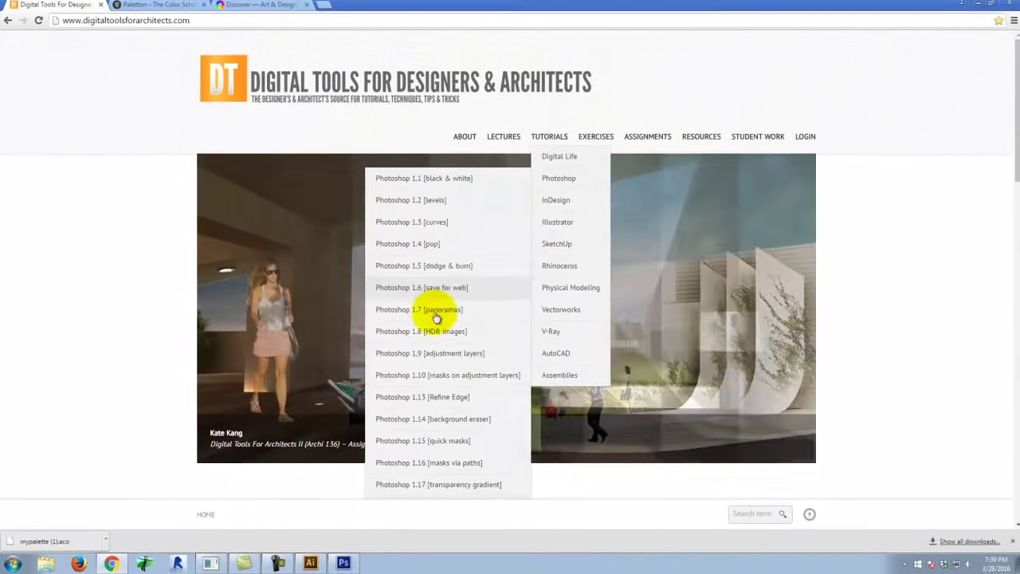
scroll(435, 350, down, 3)
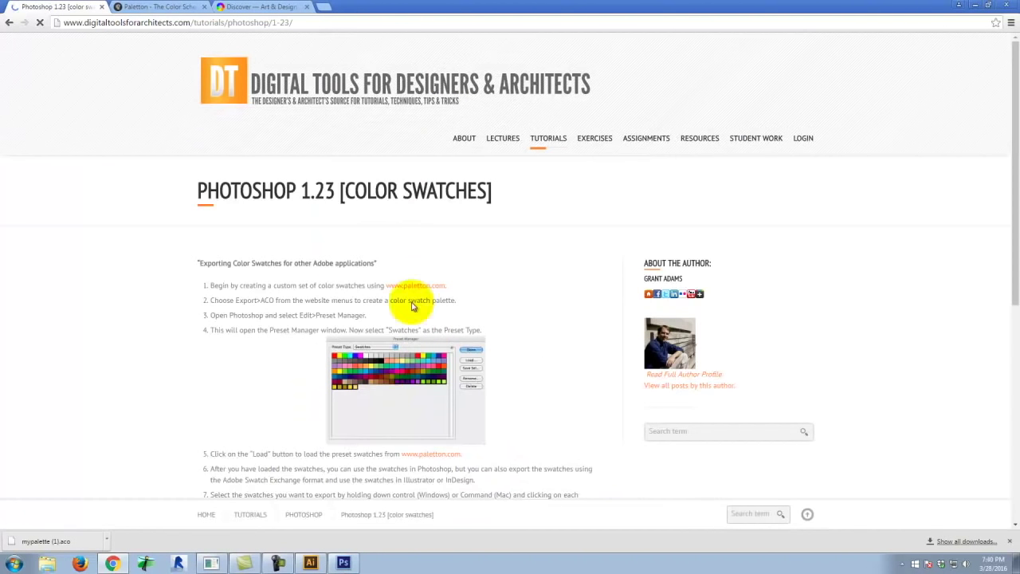
scroll(410, 303, down, 3)
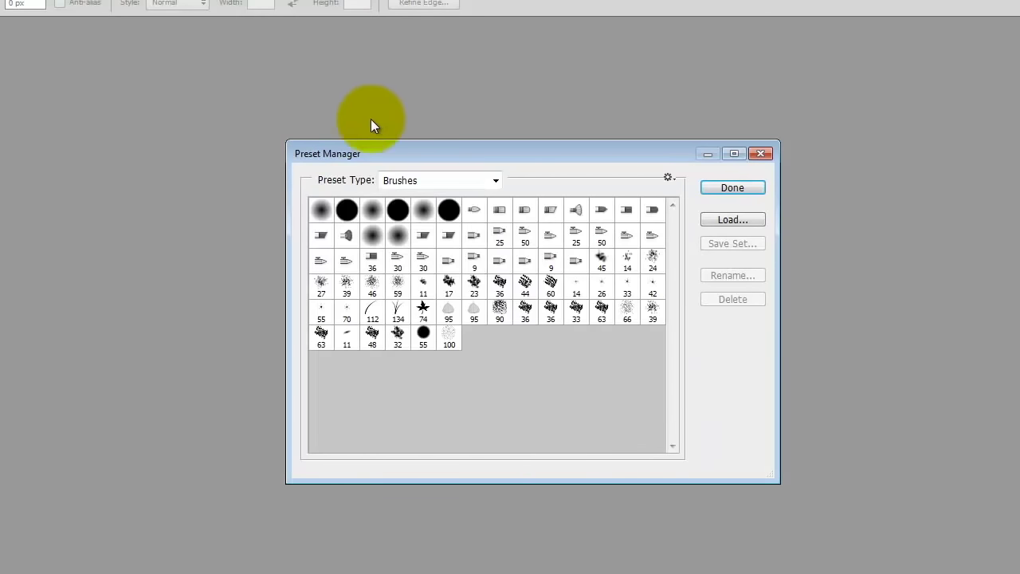
Close the Preset Manager and reopen it from Edit > Presets.
drag(344, 146, 297, 141)
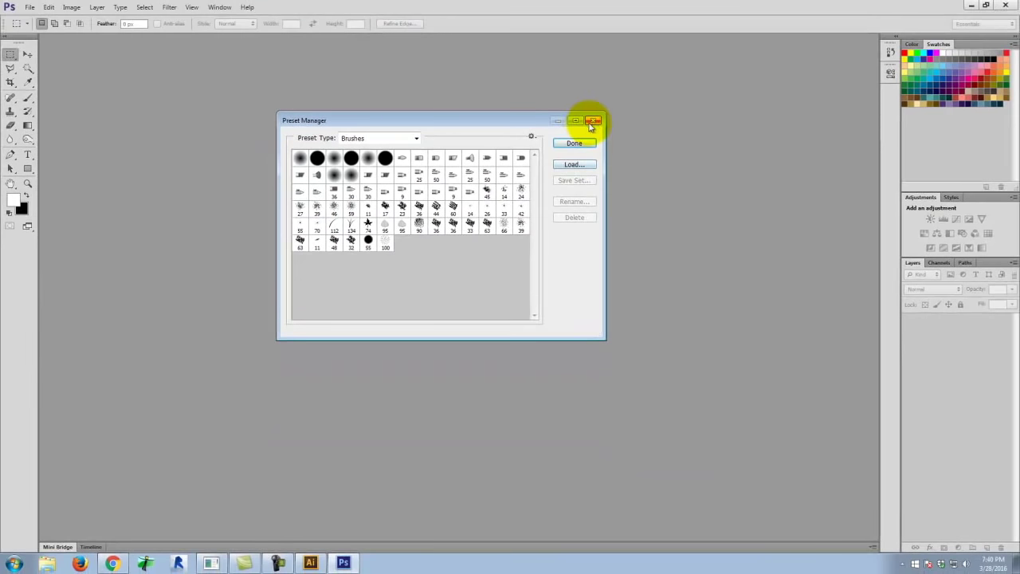
click(637, 164)
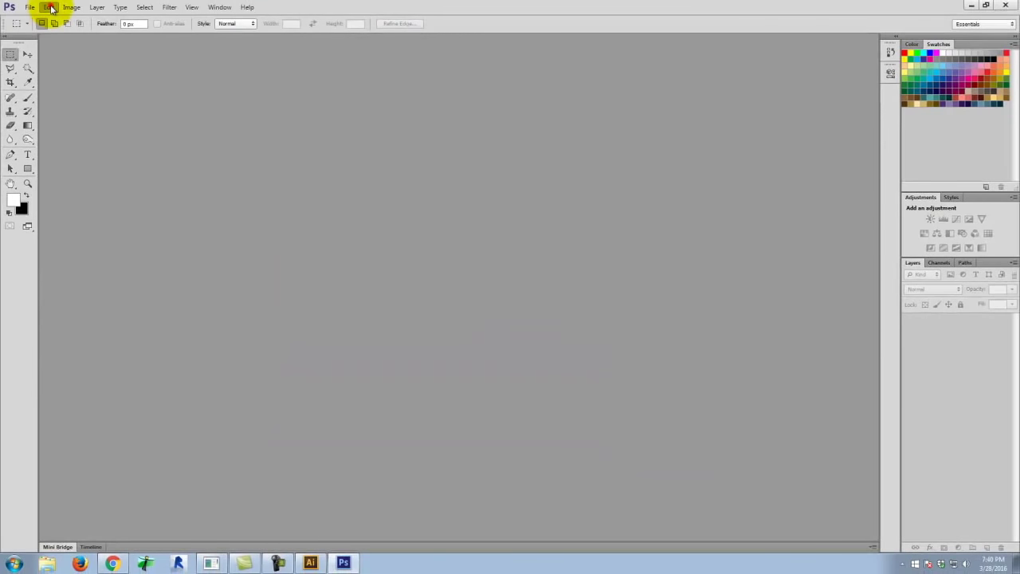
click(49, 7)
mouse_move(136, 310)
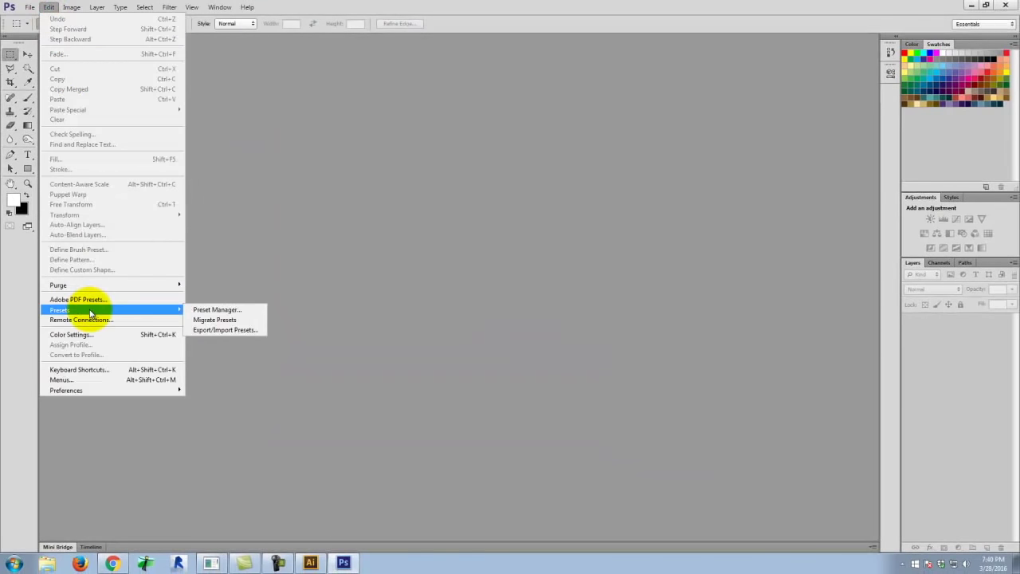
click(228, 312)
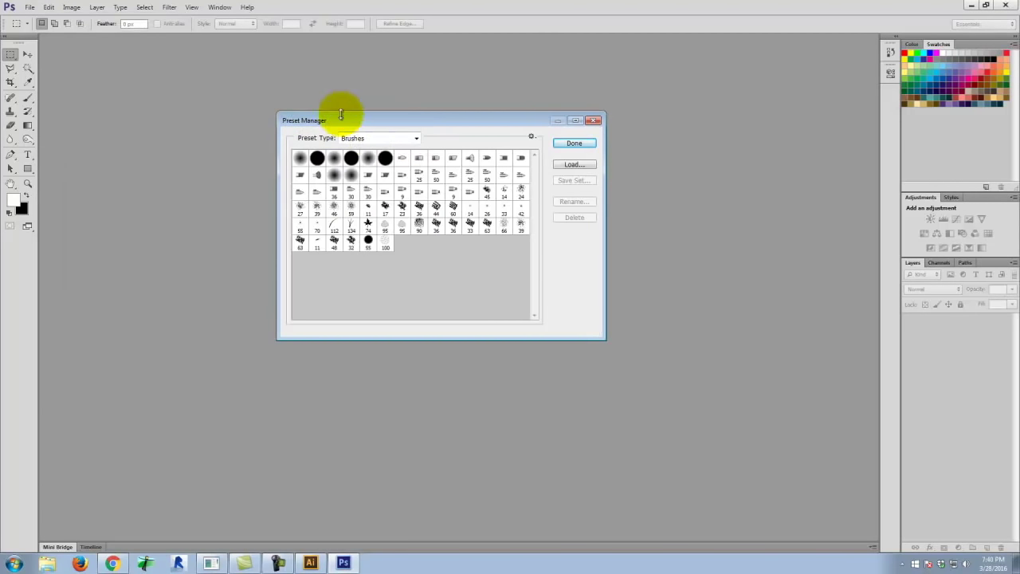
Set the Preset Type to Swatches and bring up the Load dialog.
click(377, 138)
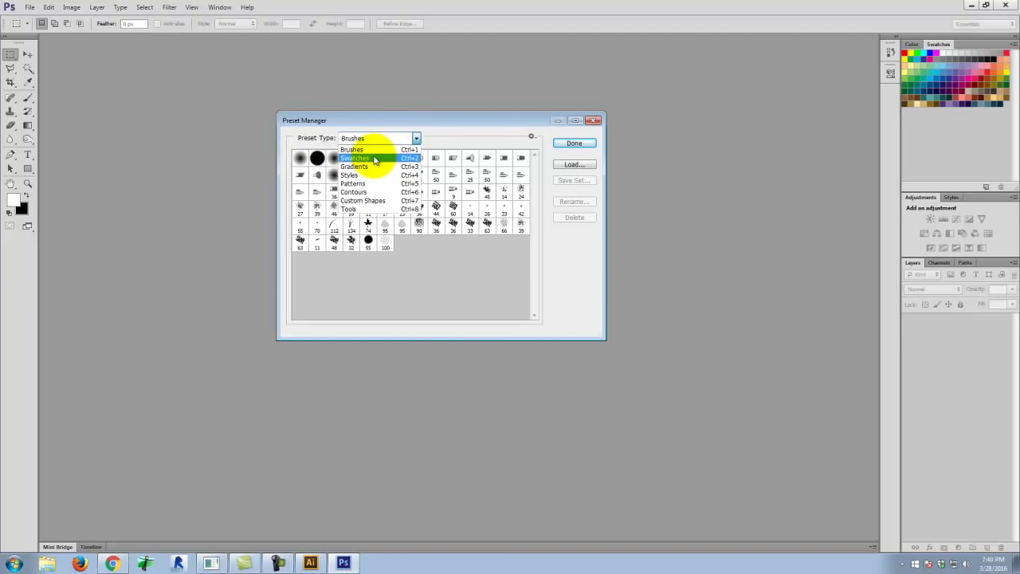
click(374, 159)
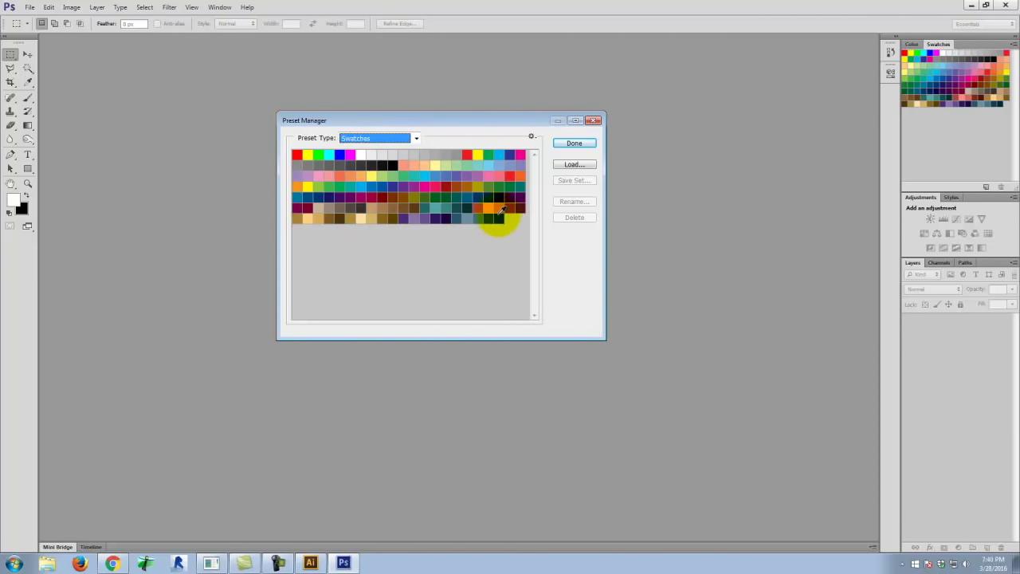
drag(500, 217, 492, 161)
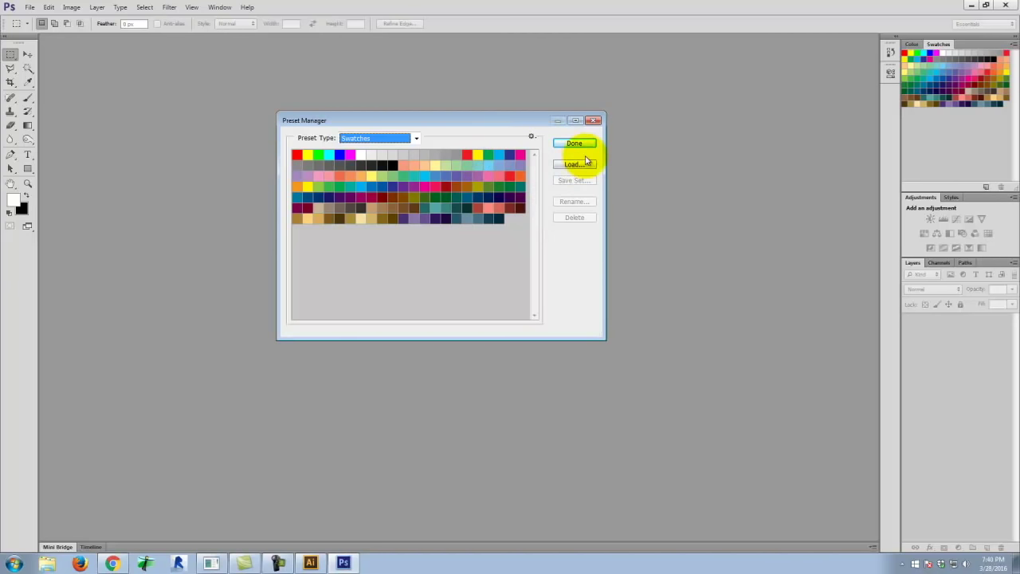
click(580, 168)
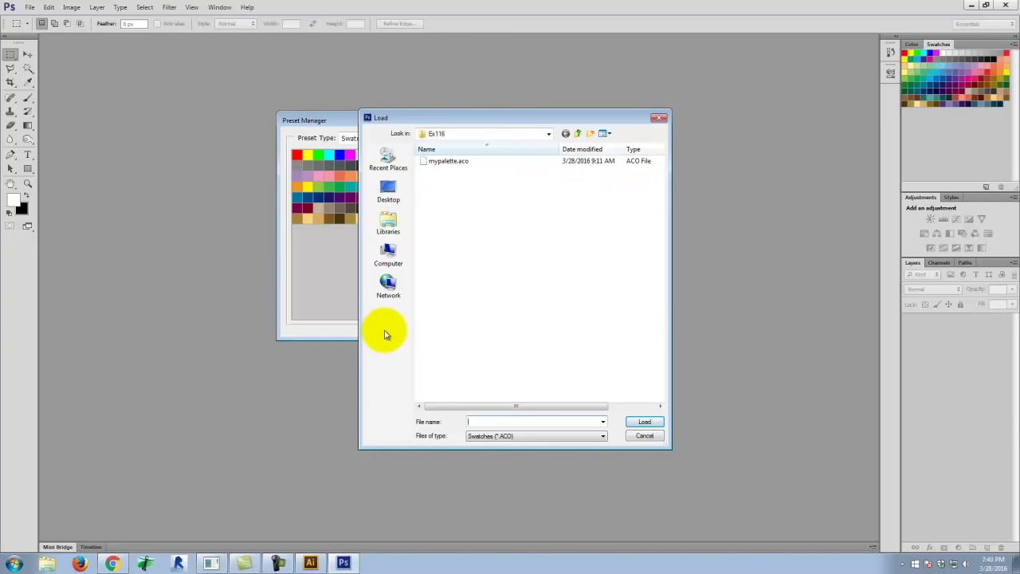
Show the downloaded mypalette (1).aco in its folder and copy it.
click(116, 563)
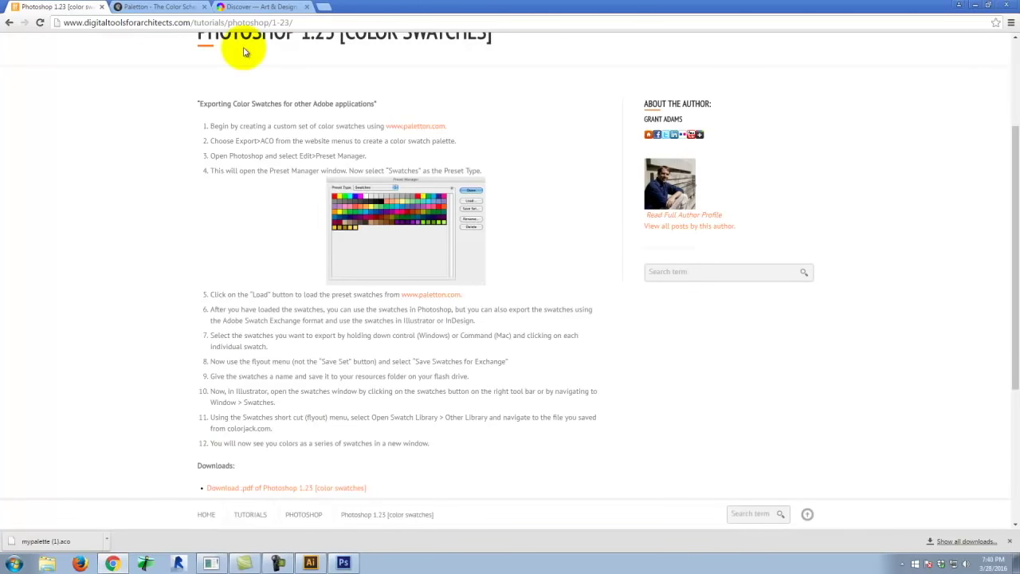
click(106, 540)
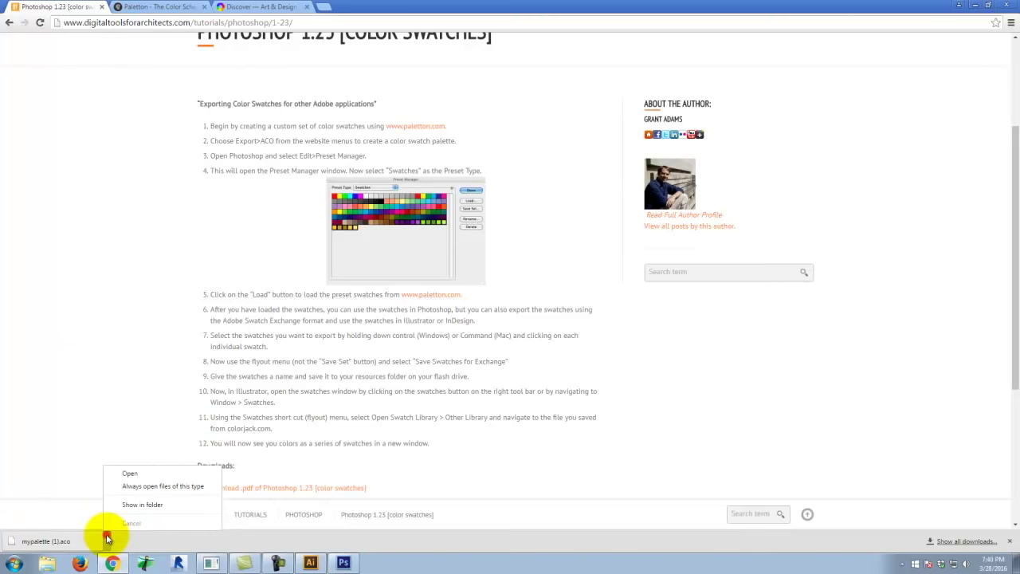
click(152, 506)
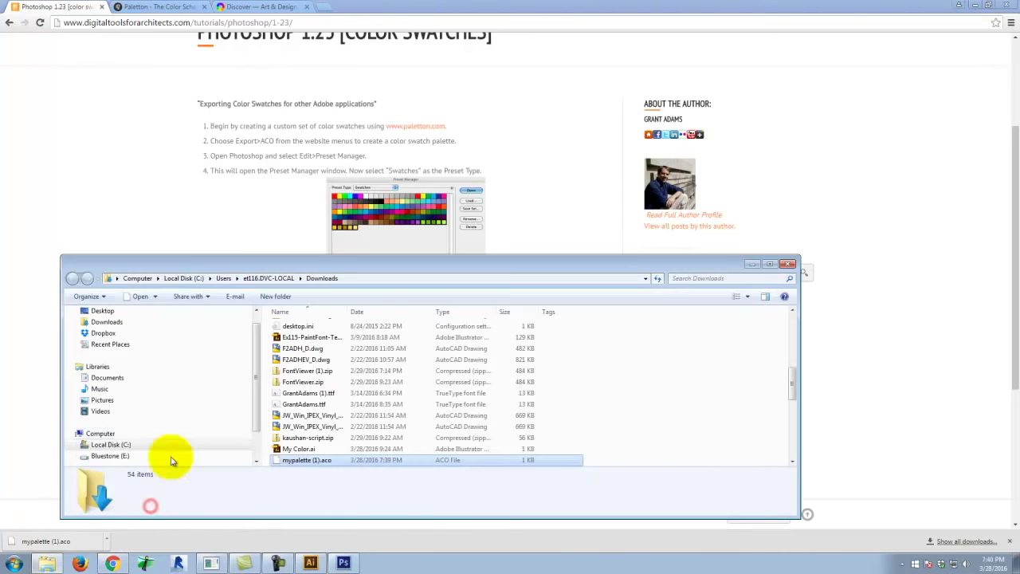
right_click(303, 461)
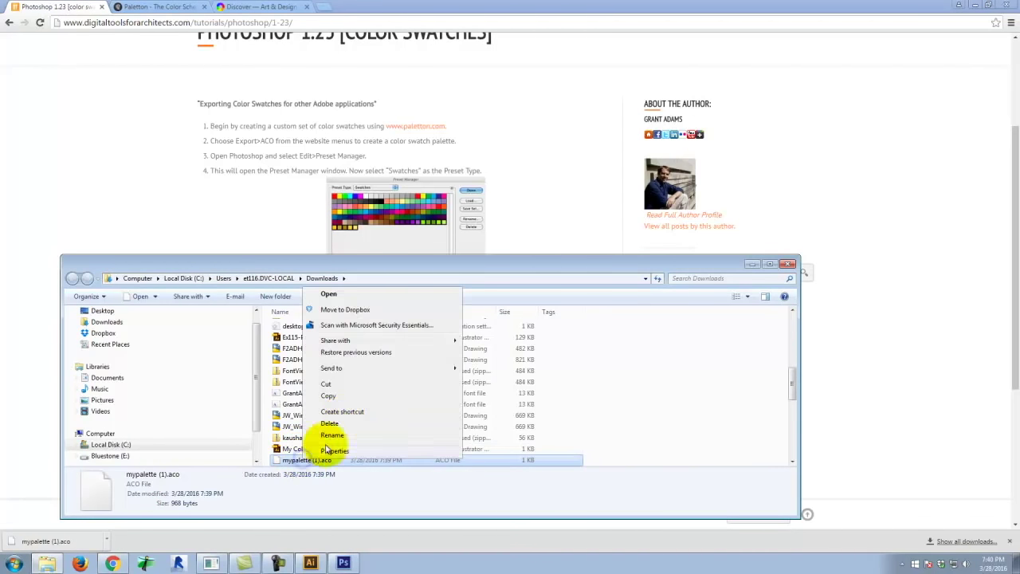
click(334, 394)
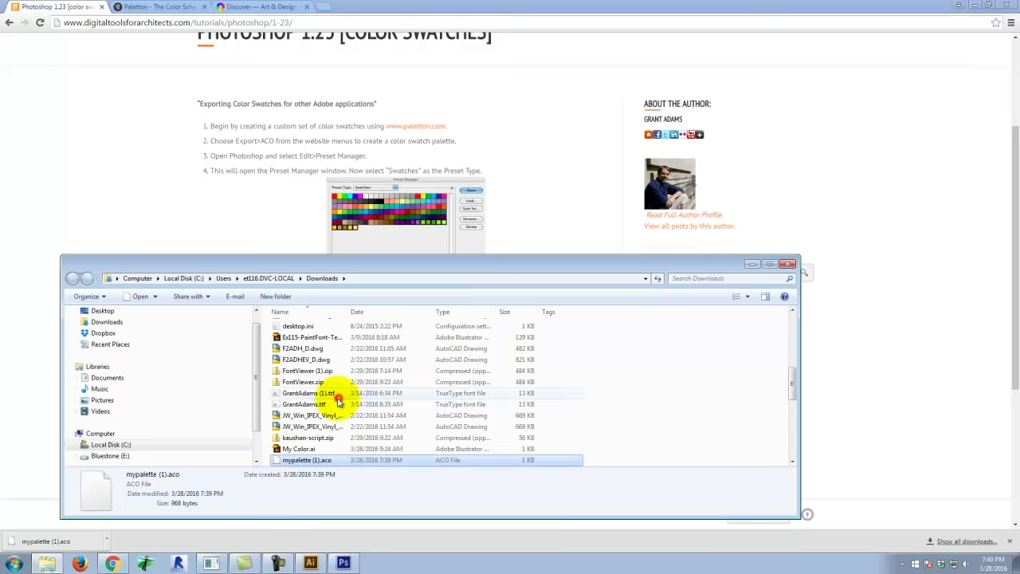
Paste it into Bluestone (E:) > Dropbox > A135 Exercises > Ex116, then return to Photoshop.
click(100, 455)
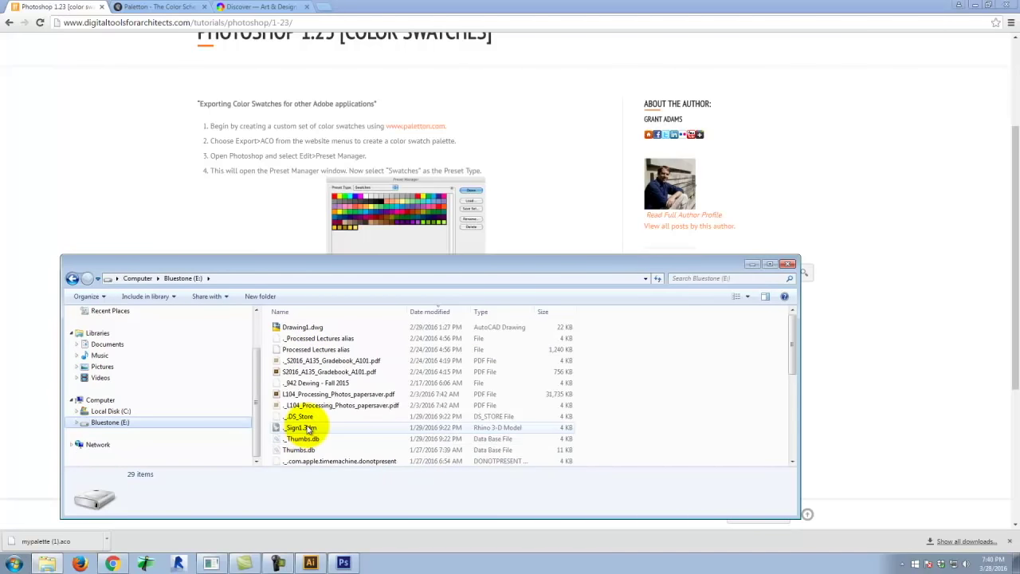
drag(791, 353, 790, 423)
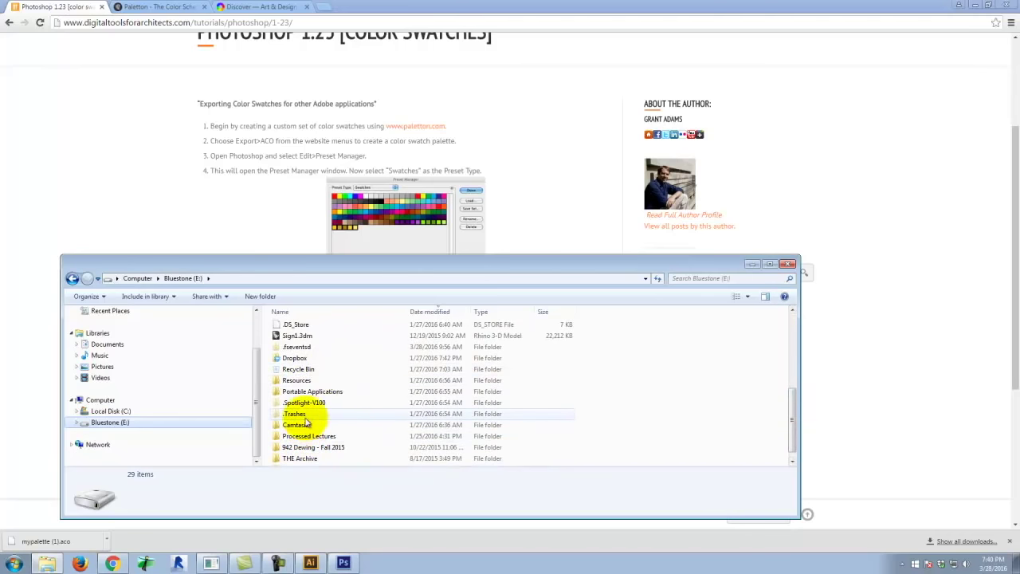
double_click(299, 358)
click(303, 328)
double_click(302, 338)
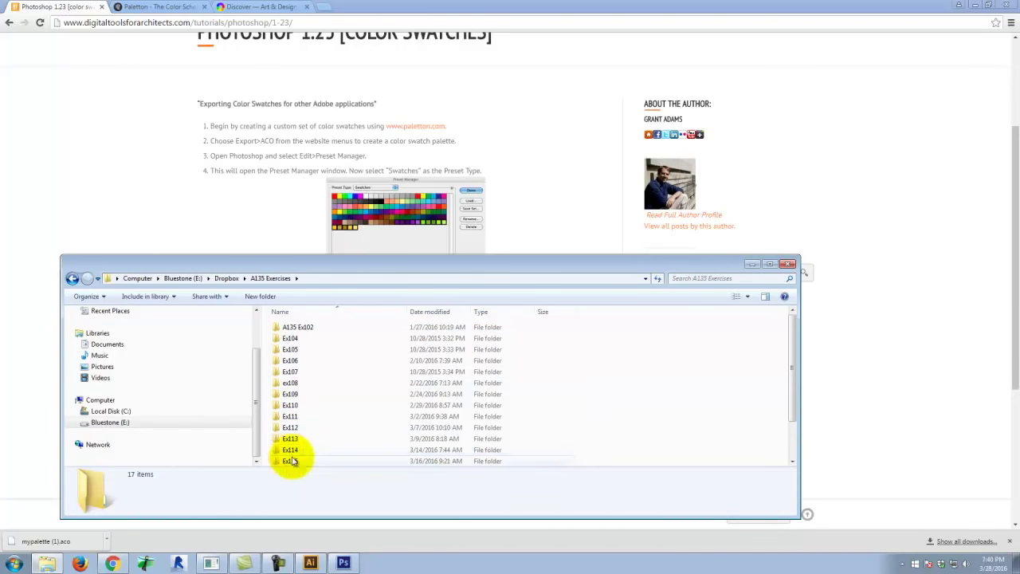
drag(793, 369, 797, 425)
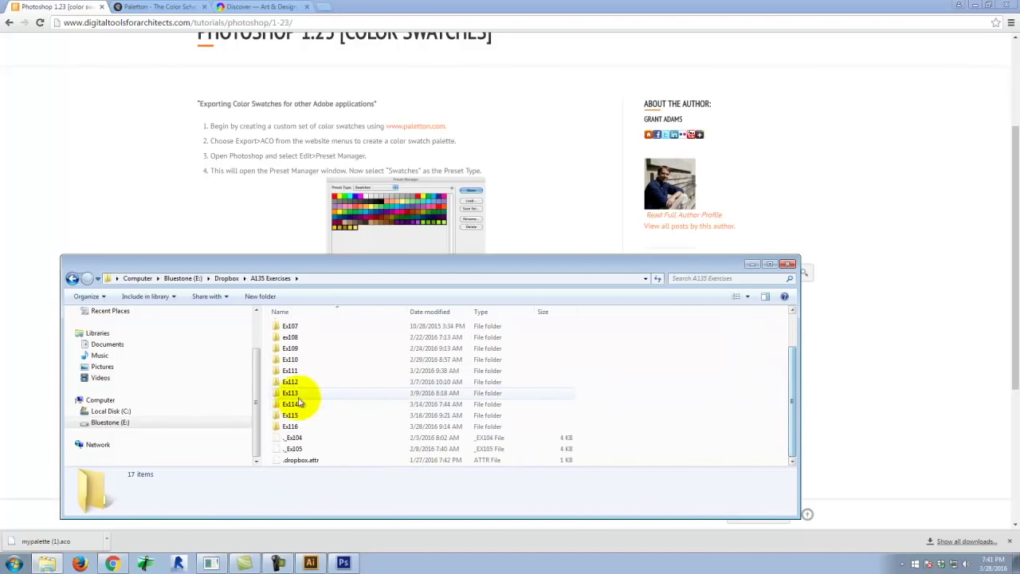
double_click(290, 426)
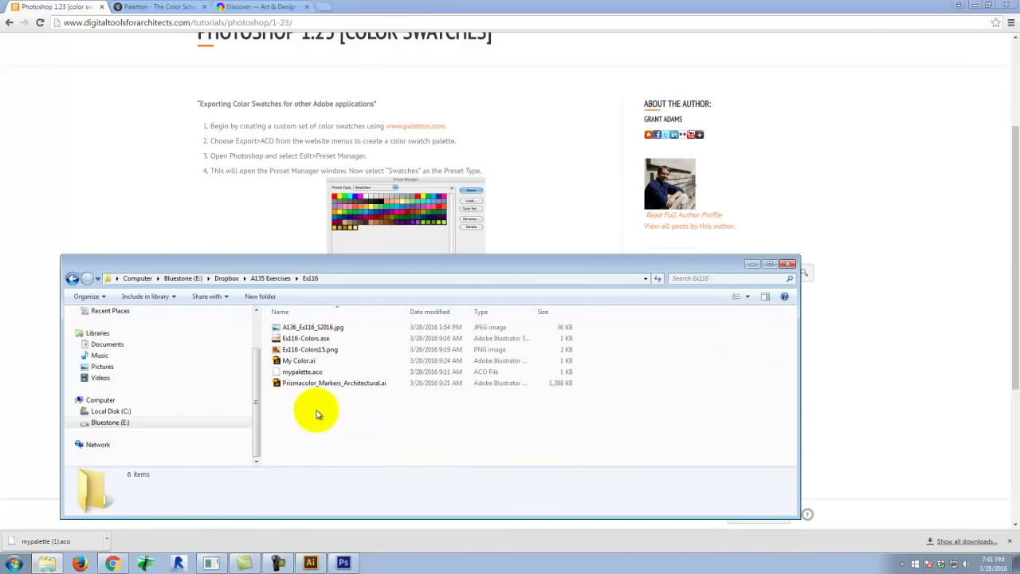
right_click(317, 410)
click(350, 345)
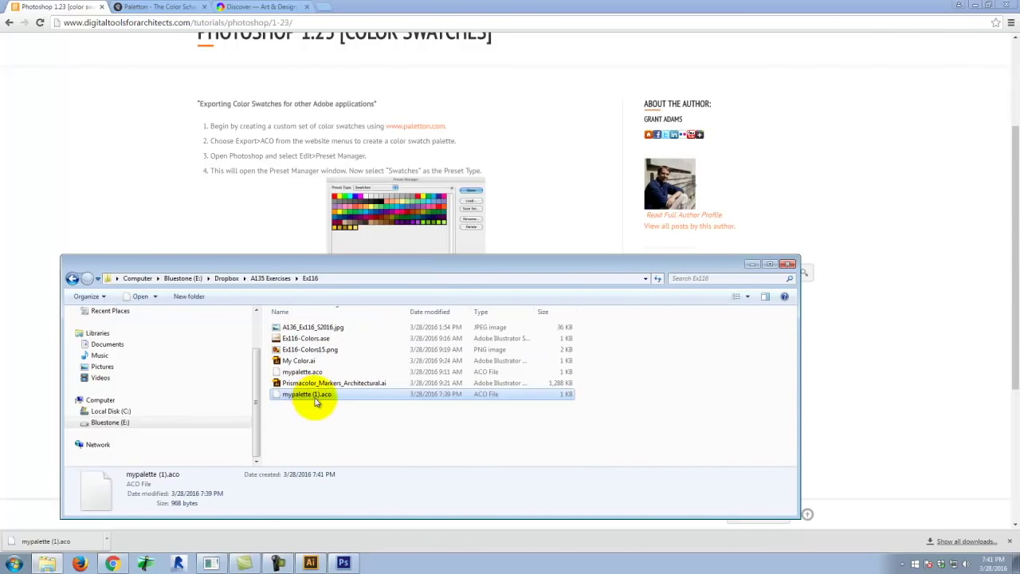
click(347, 562)
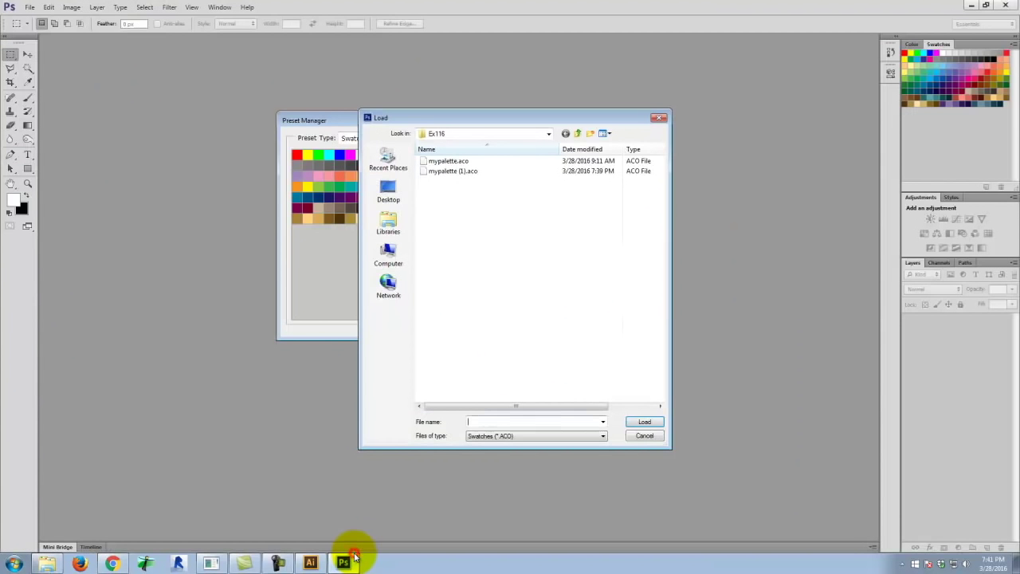
Load mypalette (1).aco so its Paletton triad colours append after the default swatches.
click(446, 172)
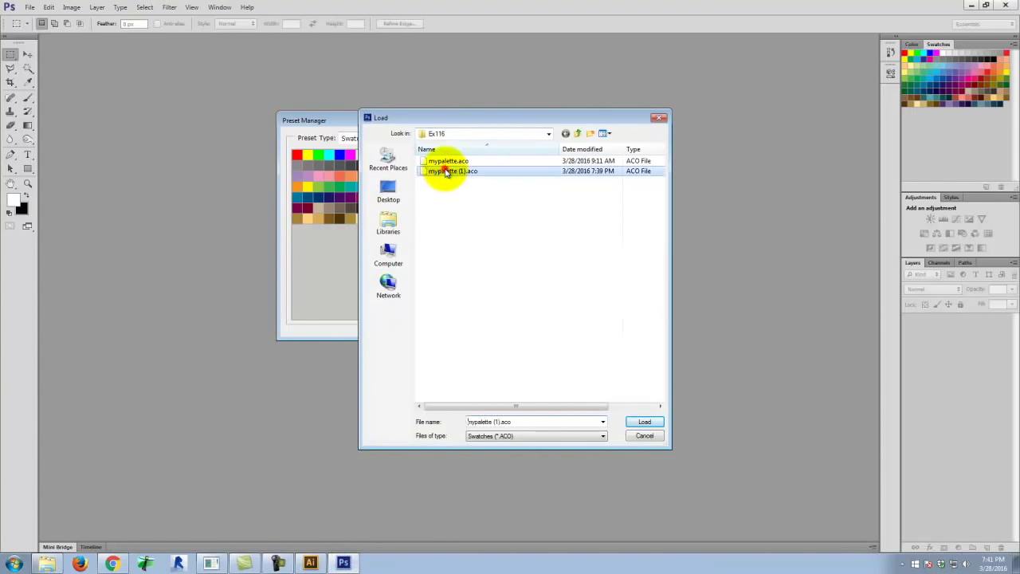
click(656, 421)
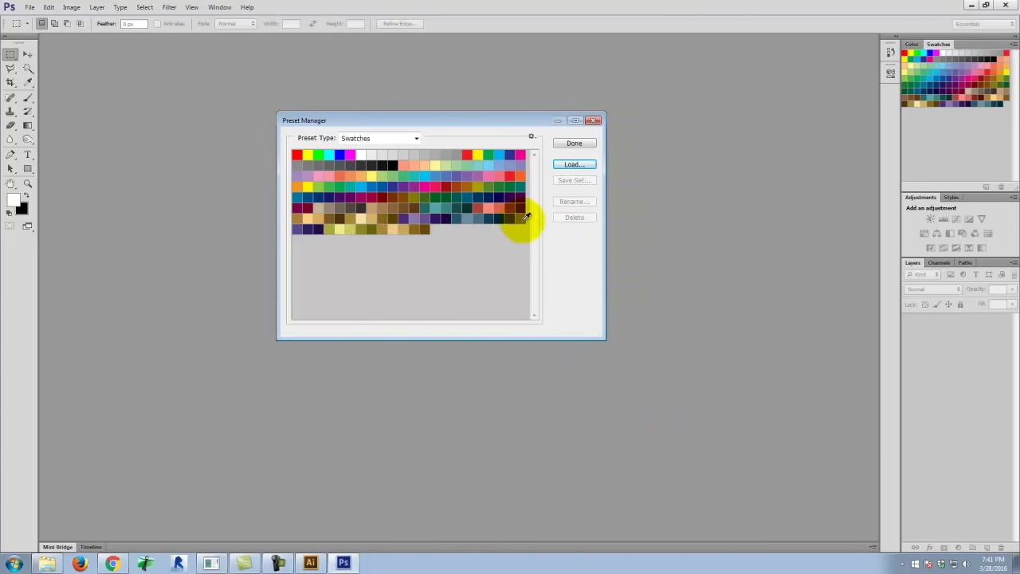
drag(514, 219, 428, 230)
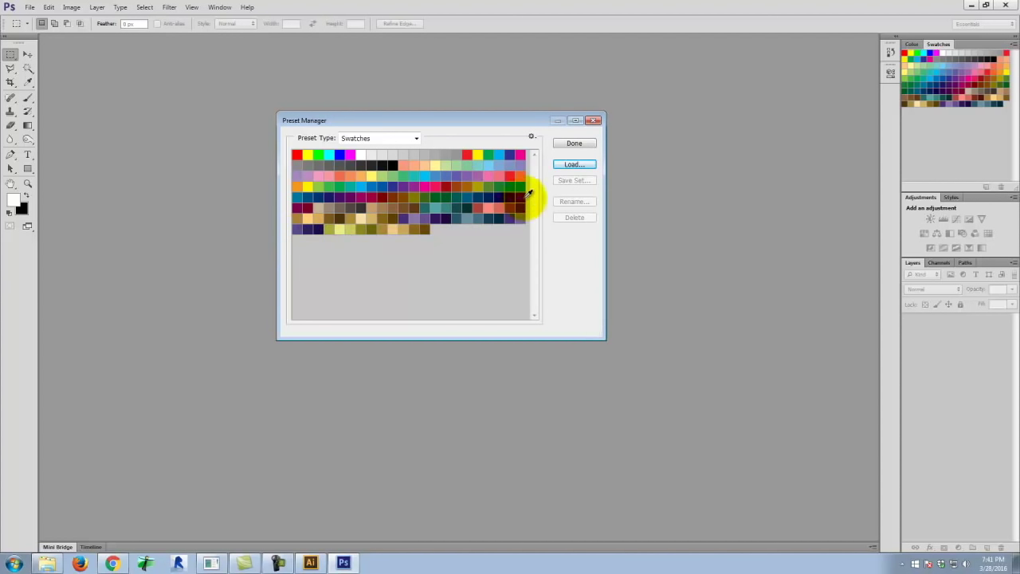
mouse_move(516, 225)
mouse_down()
mouse_move(512, 214)
mouse_move(507, 224)
mouse_move(522, 218)
mouse_move(509, 232)
mouse_move(428, 225)
mouse_move(519, 212)
mouse_move(505, 221)
mouse_move(525, 221)
mouse_move(305, 229)
mouse_move(445, 228)
mouse_move(521, 210)
mouse_move(491, 219)
mouse_move(518, 219)
mouse_up()
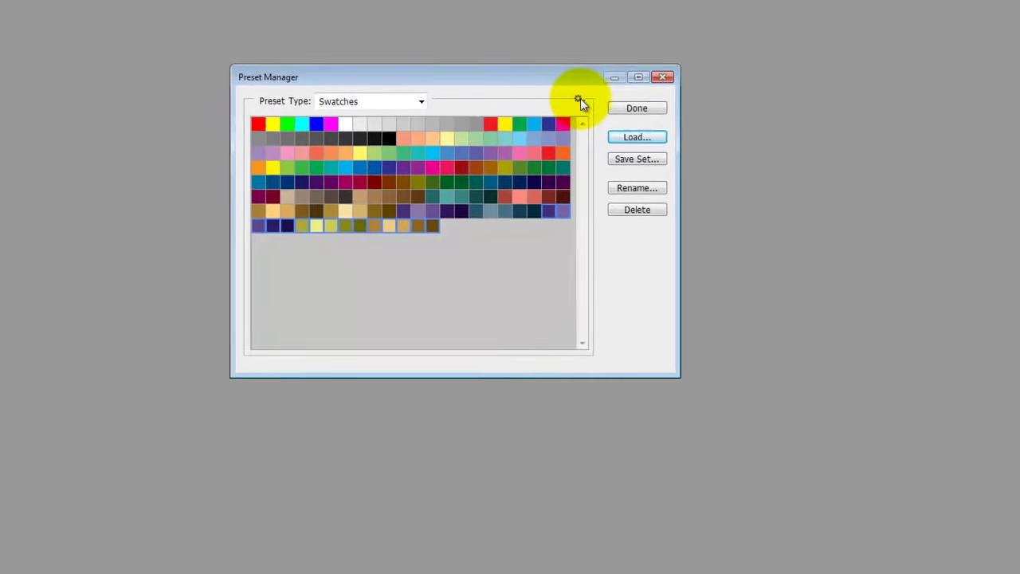
Save the swatches for exchange as Ex116-Colors-2.ase in the Ex116 folder.
click(596, 85)
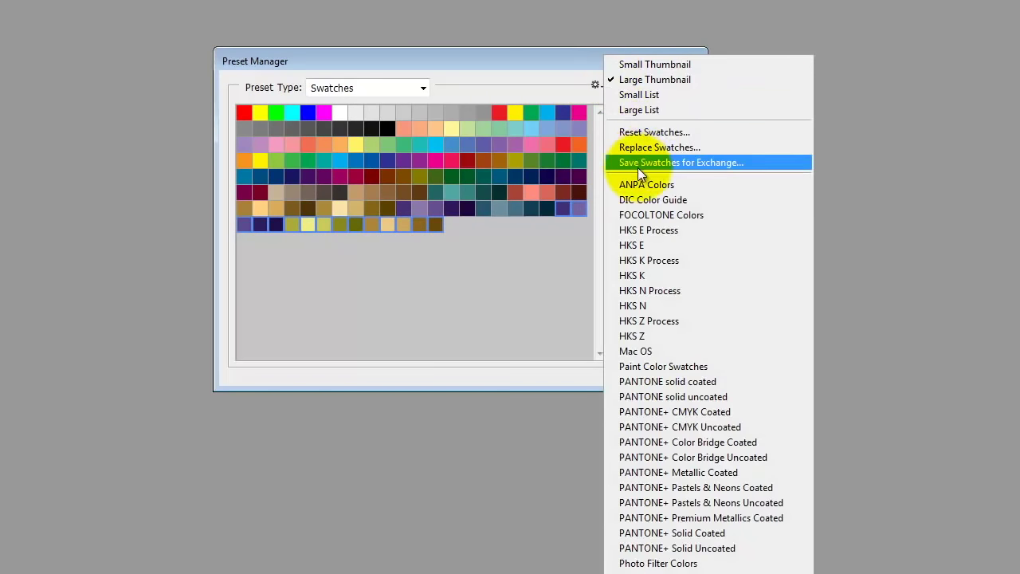
click(733, 163)
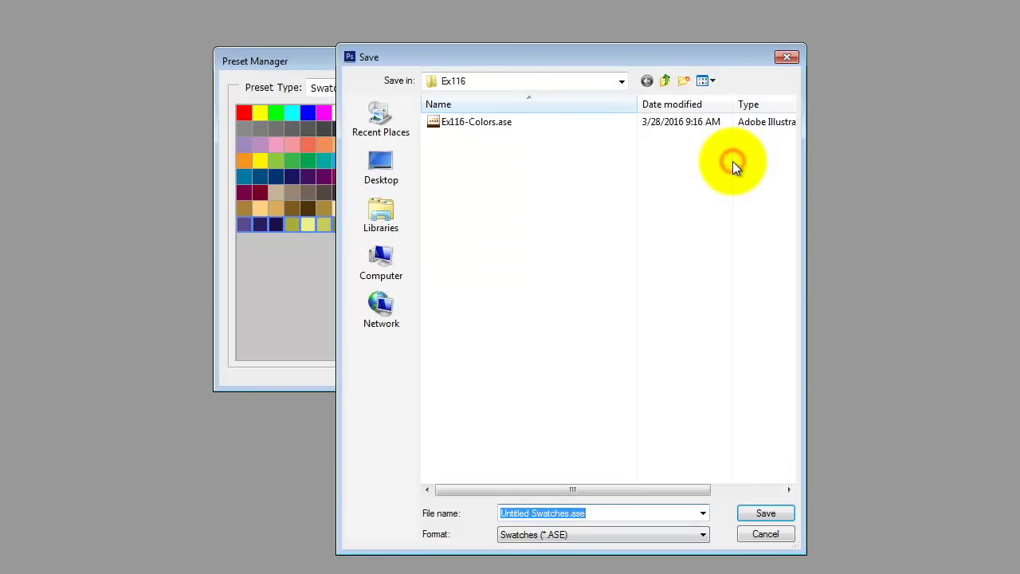
click(566, 514)
drag(591, 513, 594, 513)
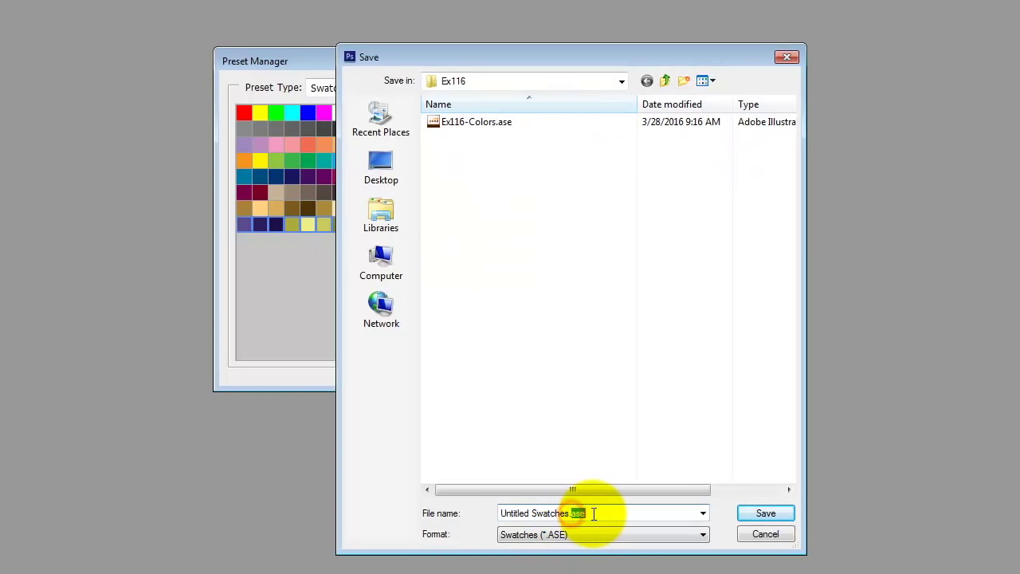
click(594, 513)
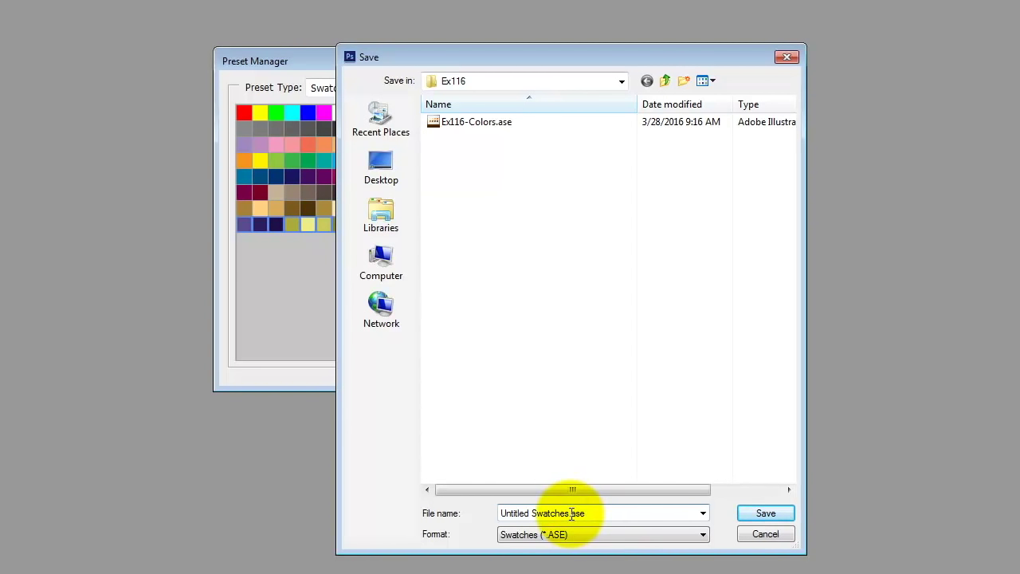
click(472, 122)
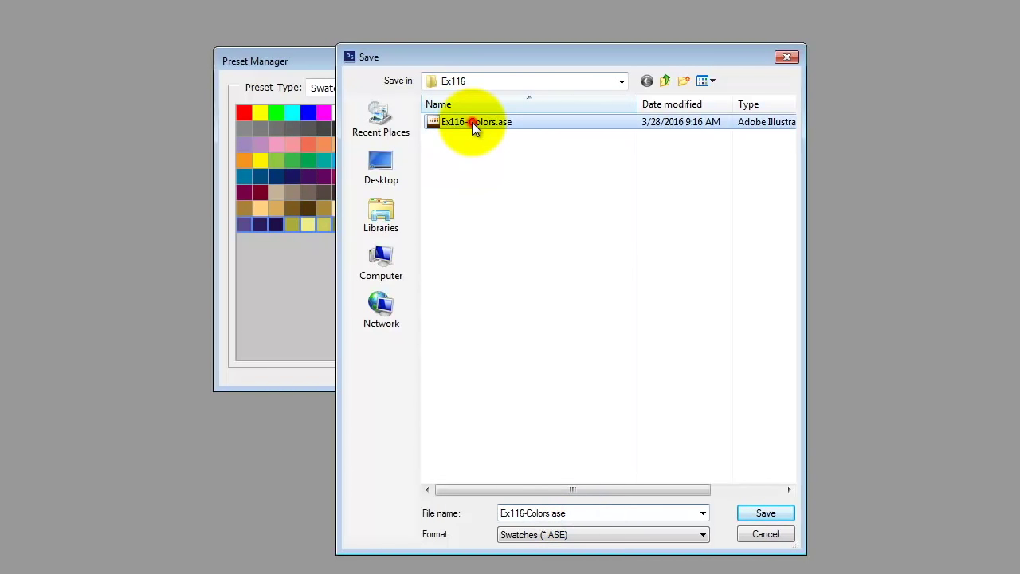
click(558, 510)
click(546, 512)
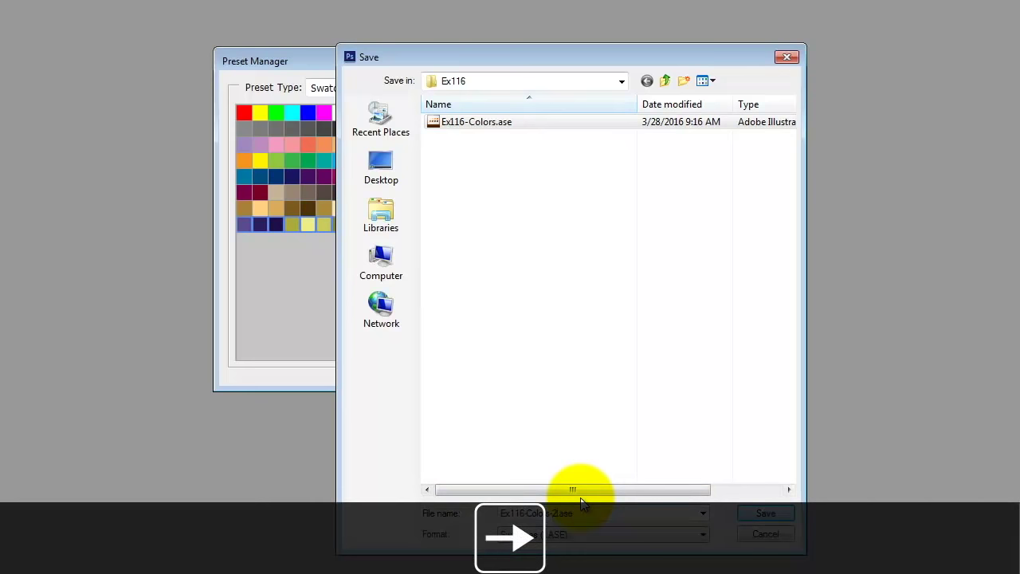
click(779, 516)
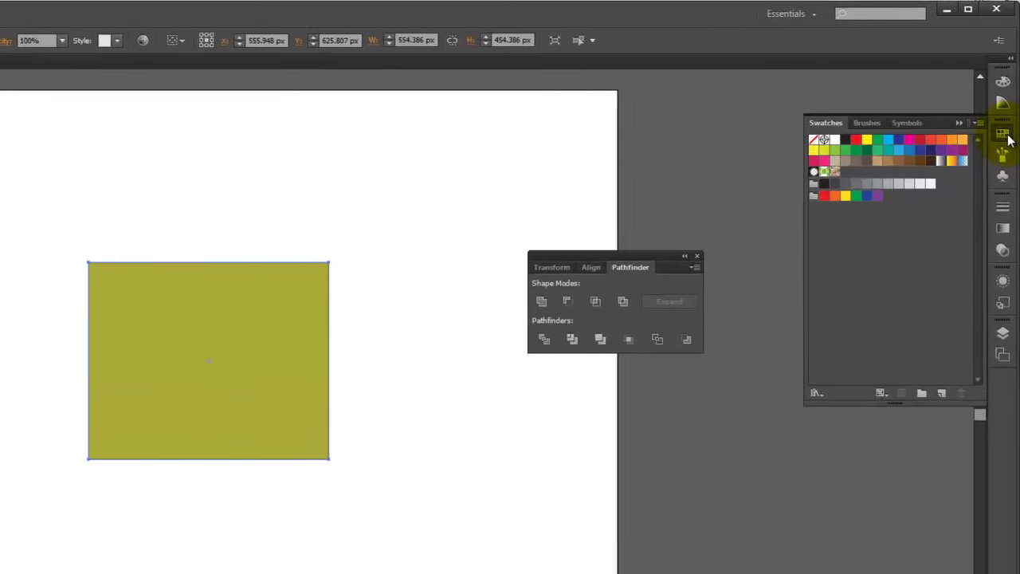
Reset the Essentials workspace and reopen the Swatches panel from the right dock.
click(1007, 98)
click(1002, 140)
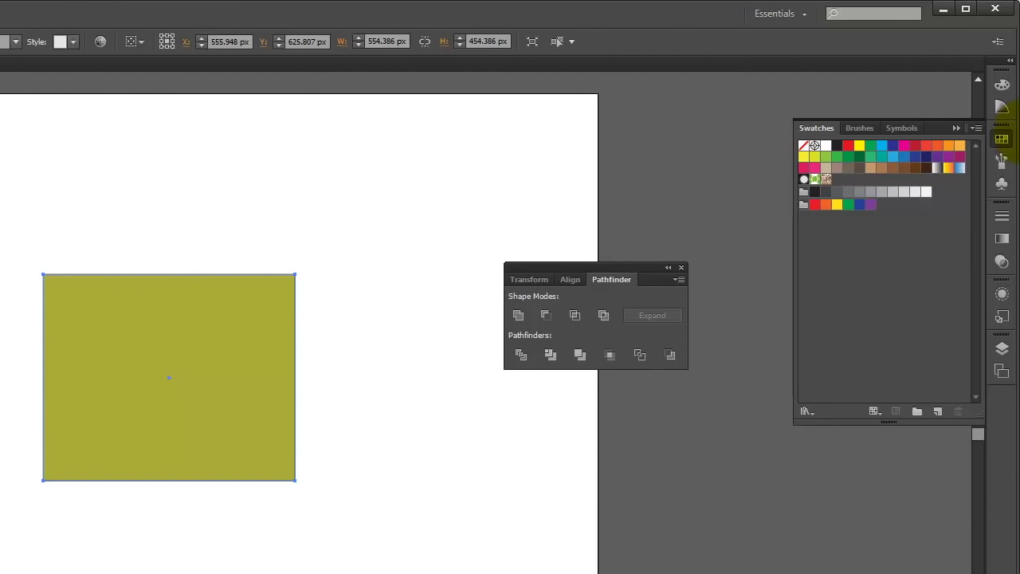
click(801, 16)
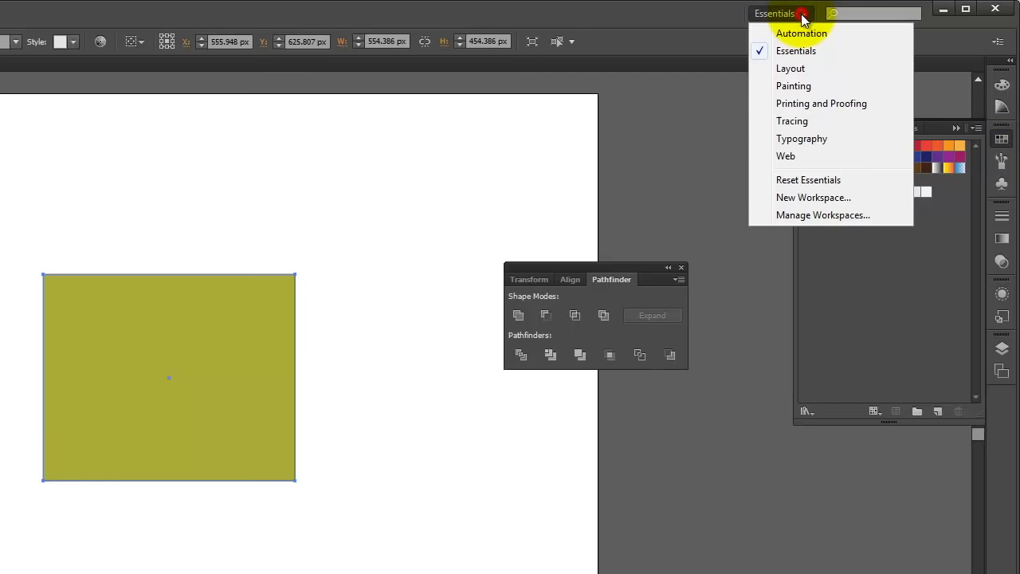
click(825, 180)
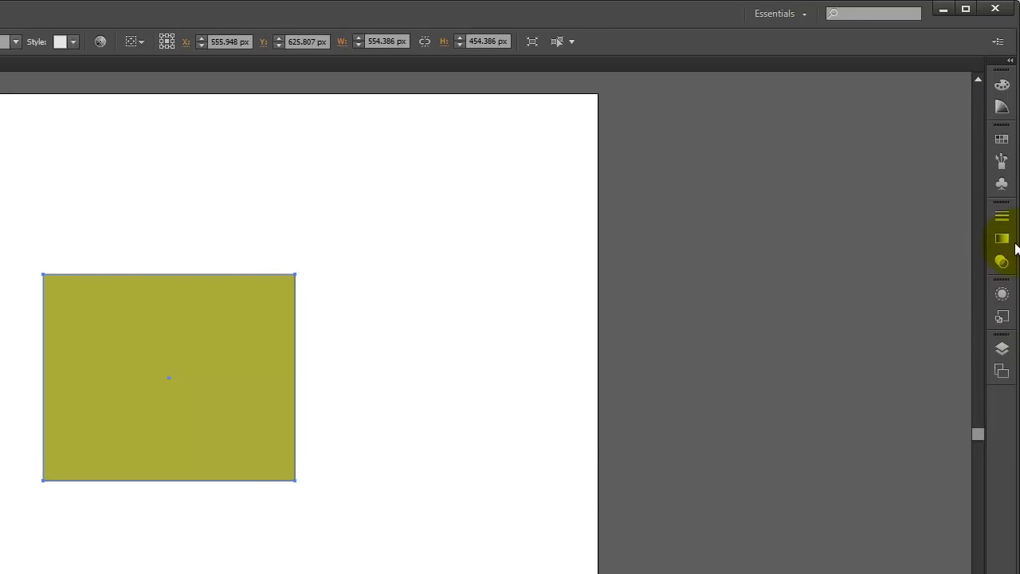
click(1003, 142)
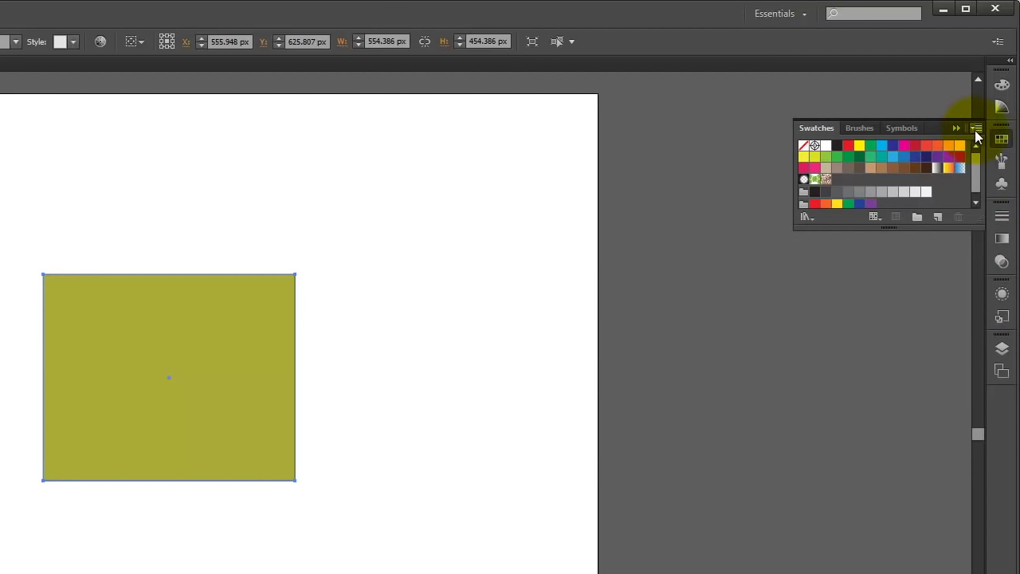
Open Ex116-Colors-2.ase from E: > Dropbox > A135 Exercises > Ex116 as a swatch library.
click(975, 130)
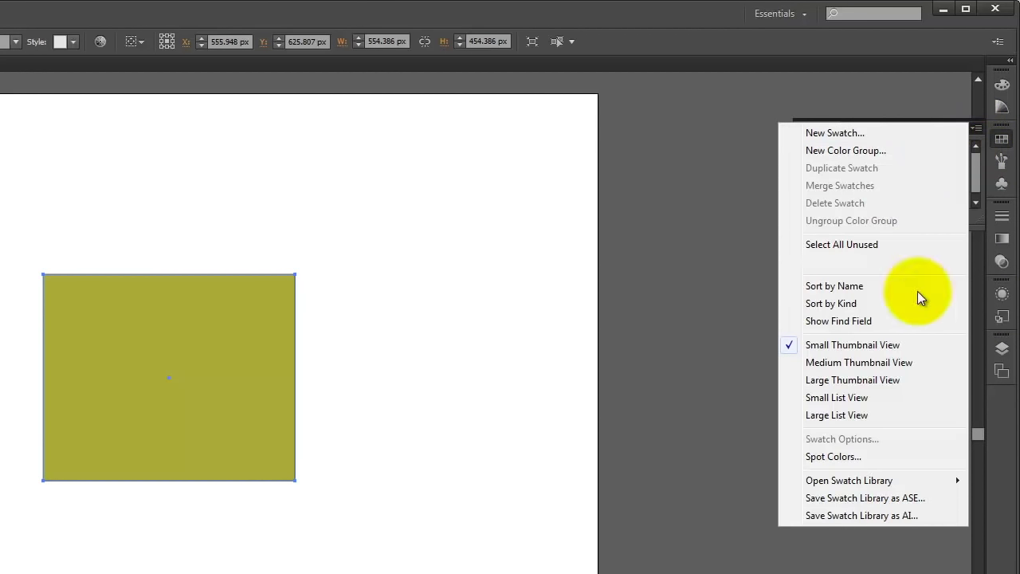
mouse_move(925, 482)
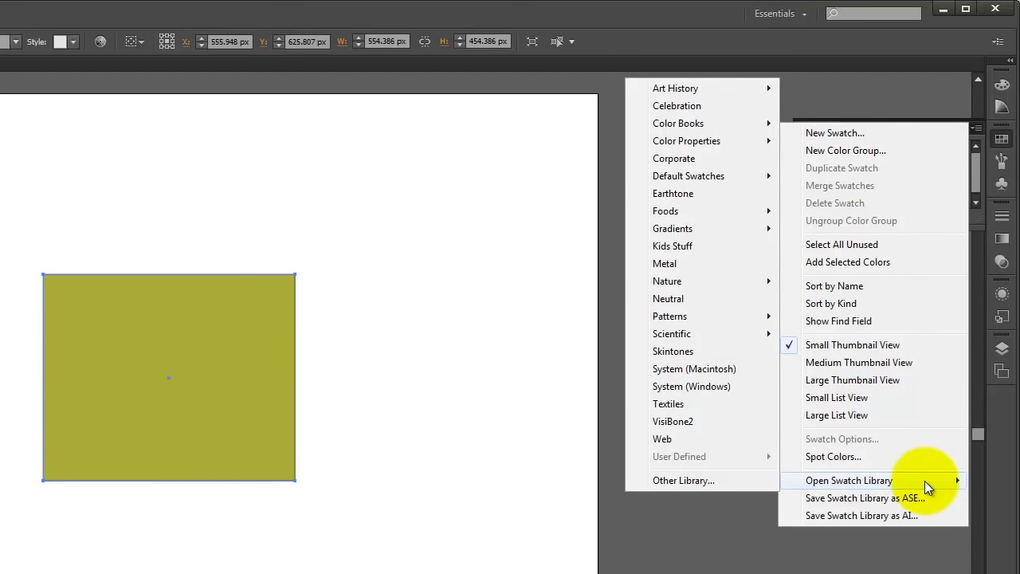
click(721, 480)
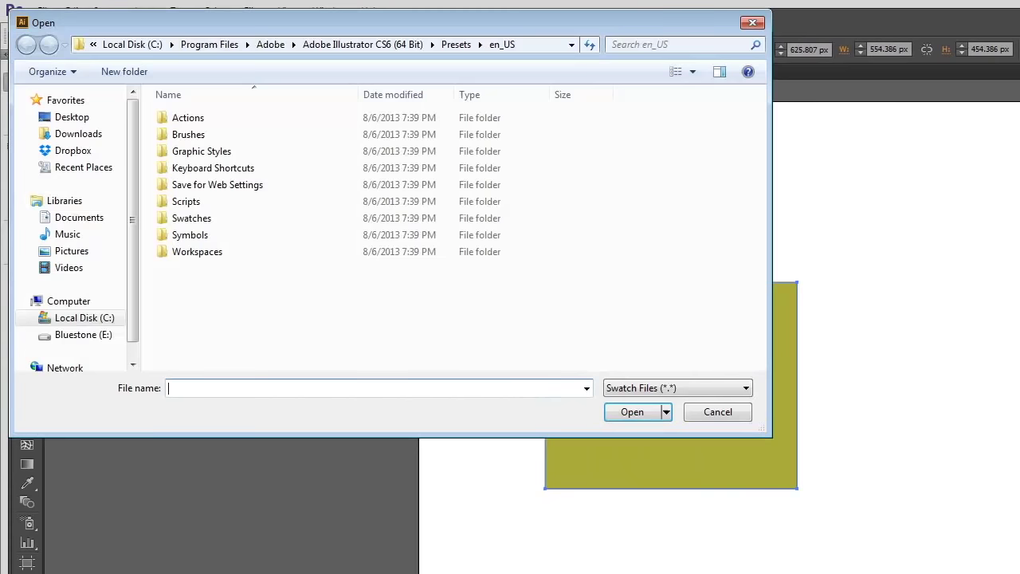
click(77, 338)
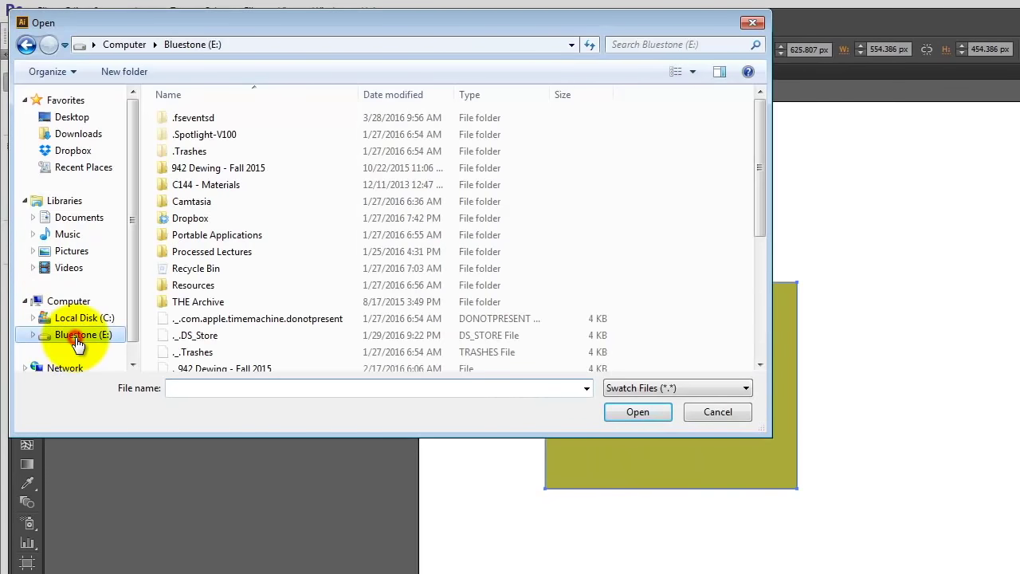
double_click(192, 219)
double_click(198, 137)
double_click(182, 334)
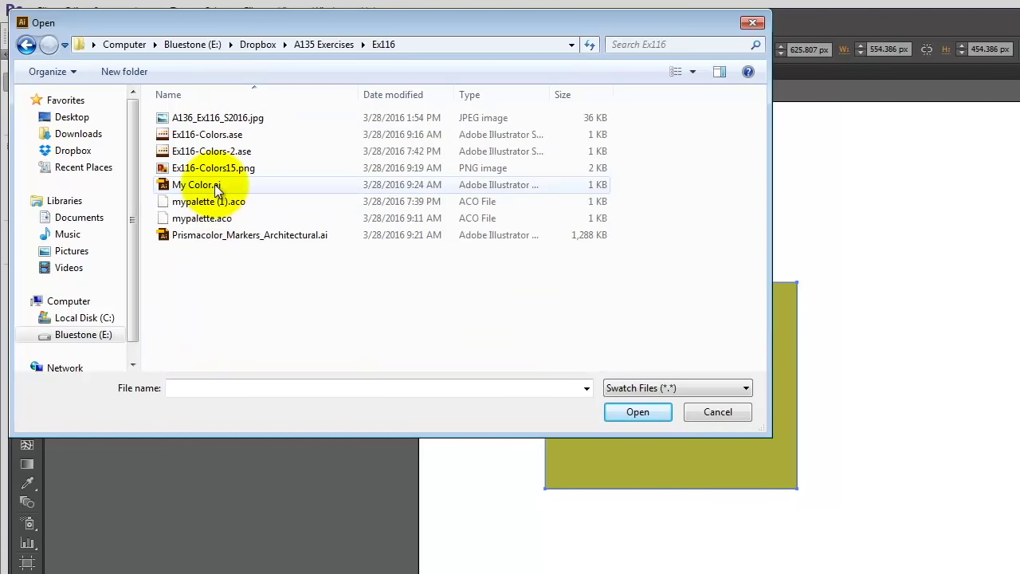
click(179, 152)
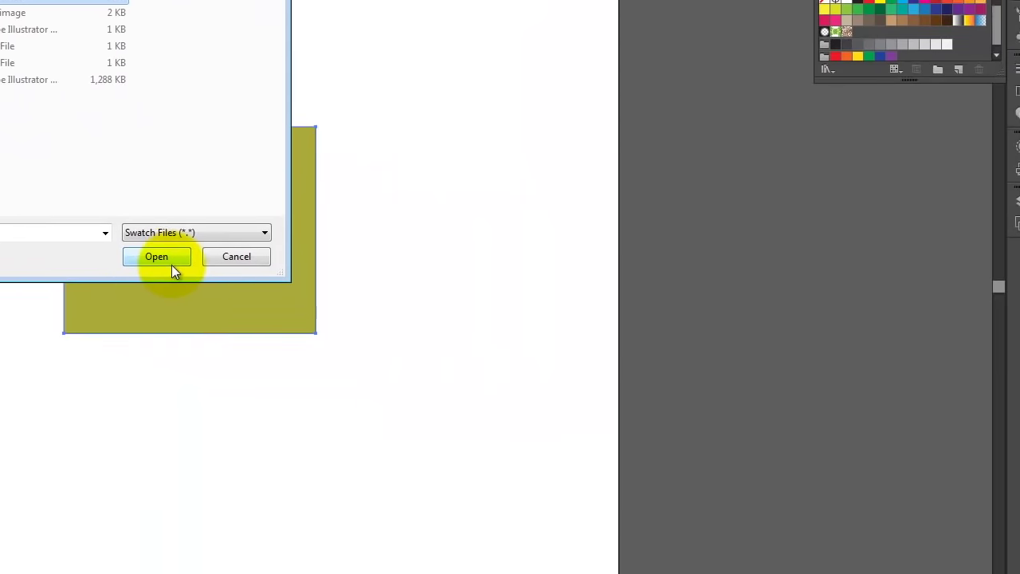
click(169, 260)
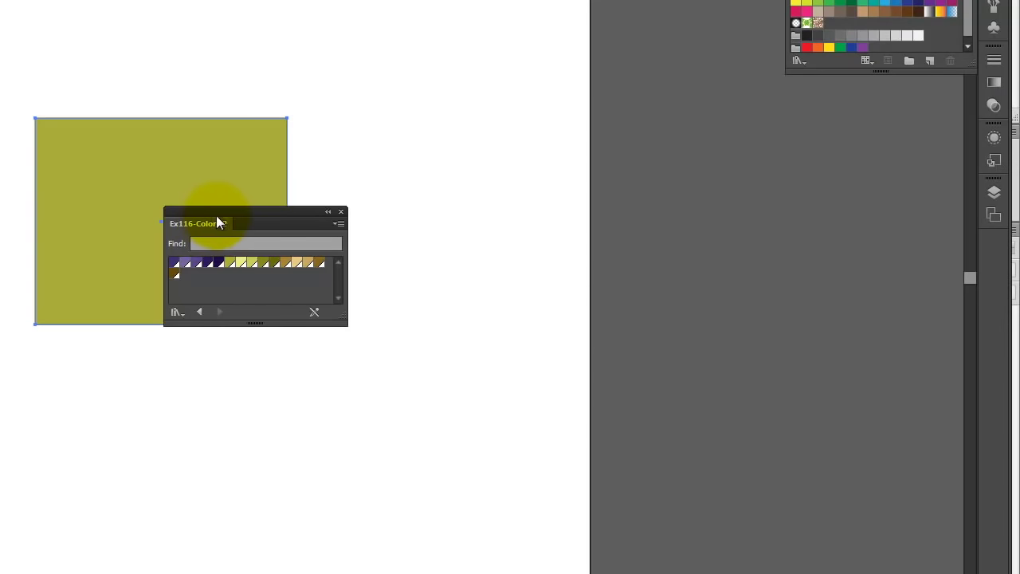
Draw a tall rectangle right of the olive one and fill it with Ex116-Colors-2 dark purple.
drag(234, 210, 761, 261)
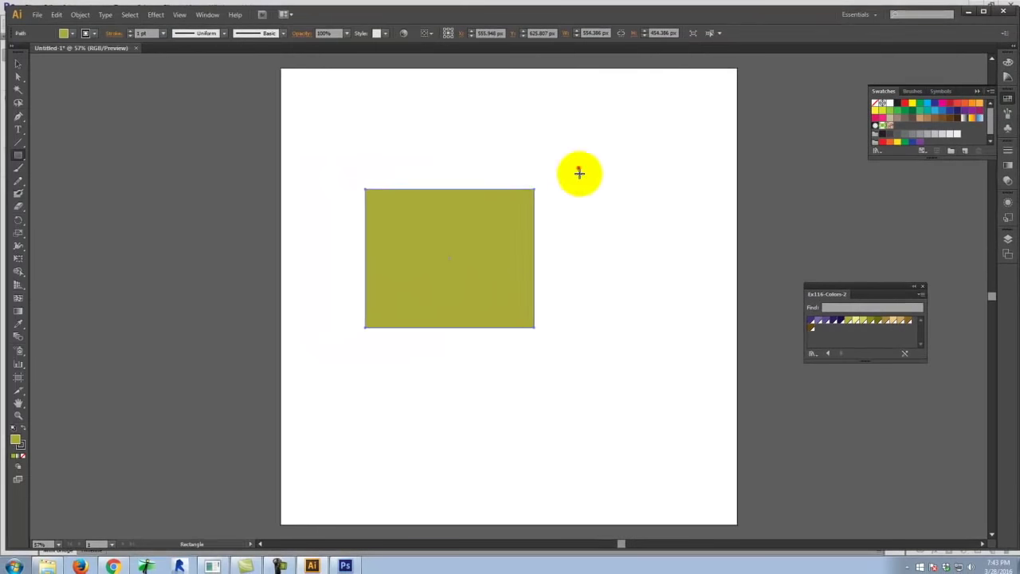
drag(451, 124, 554, 434)
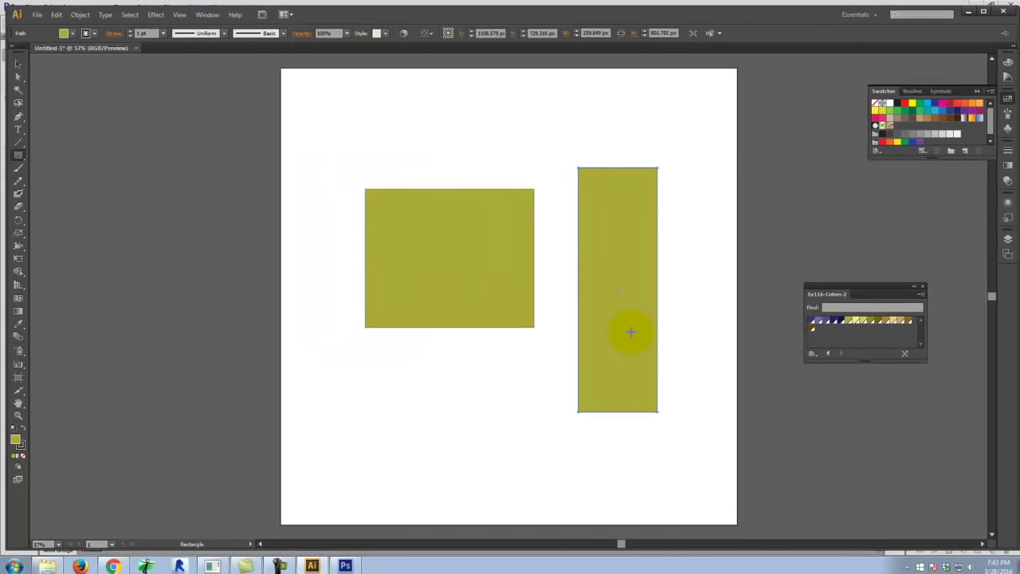
click(834, 321)
click(850, 321)
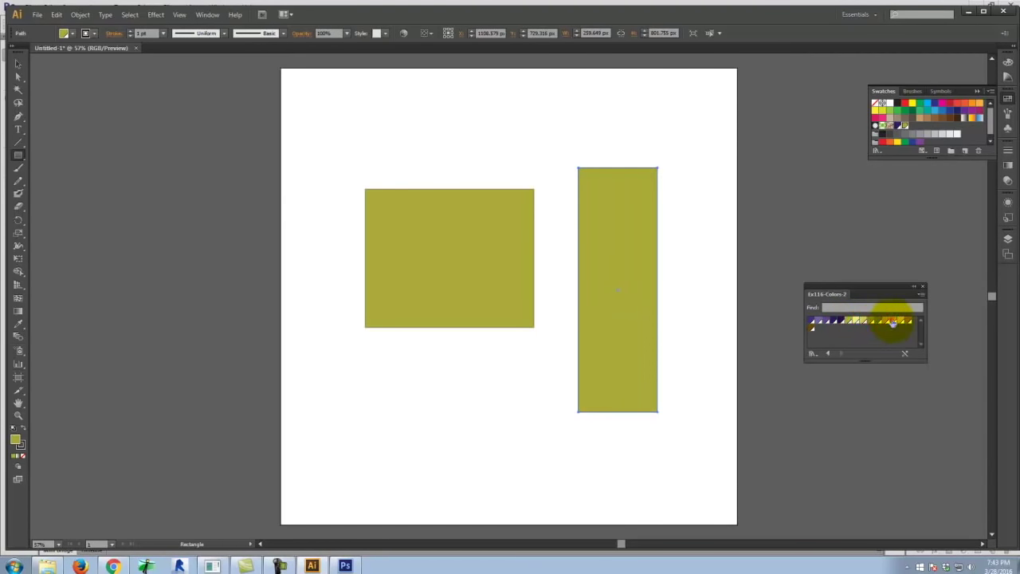
click(892, 322)
click(813, 322)
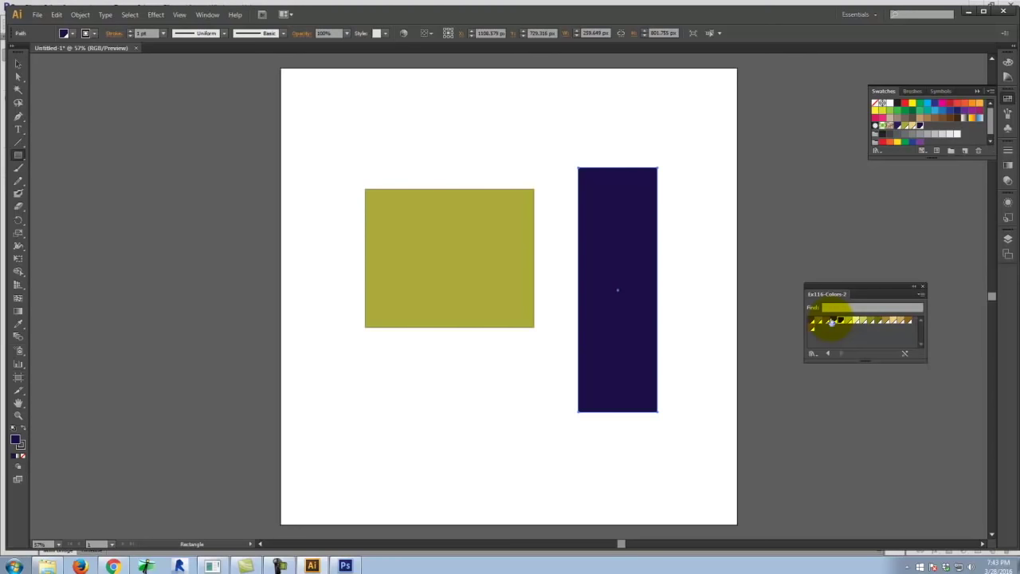
Launch InDesign CS6 from All Programs > Adobe Design Standard CS6.
click(15, 565)
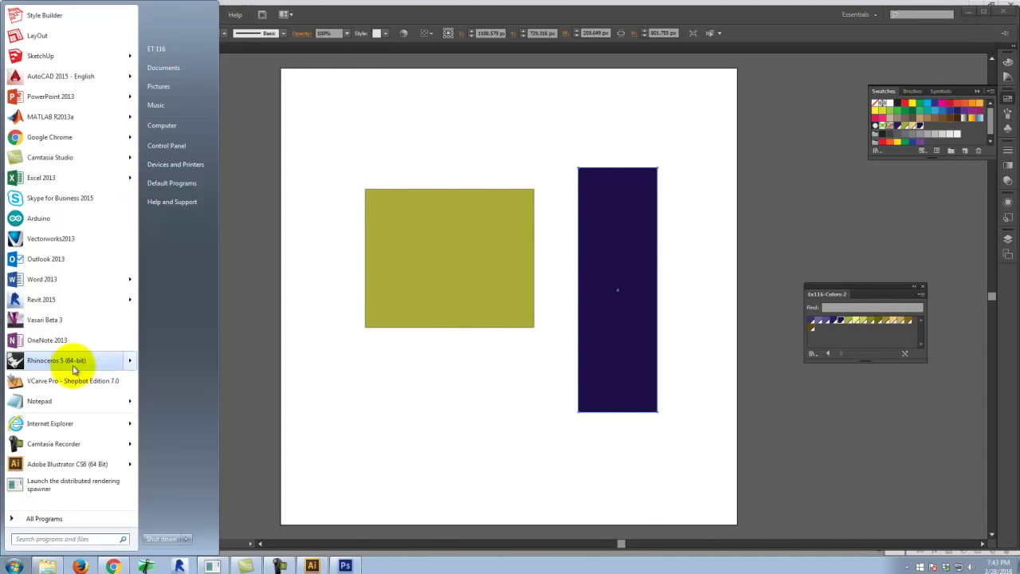
click(41, 518)
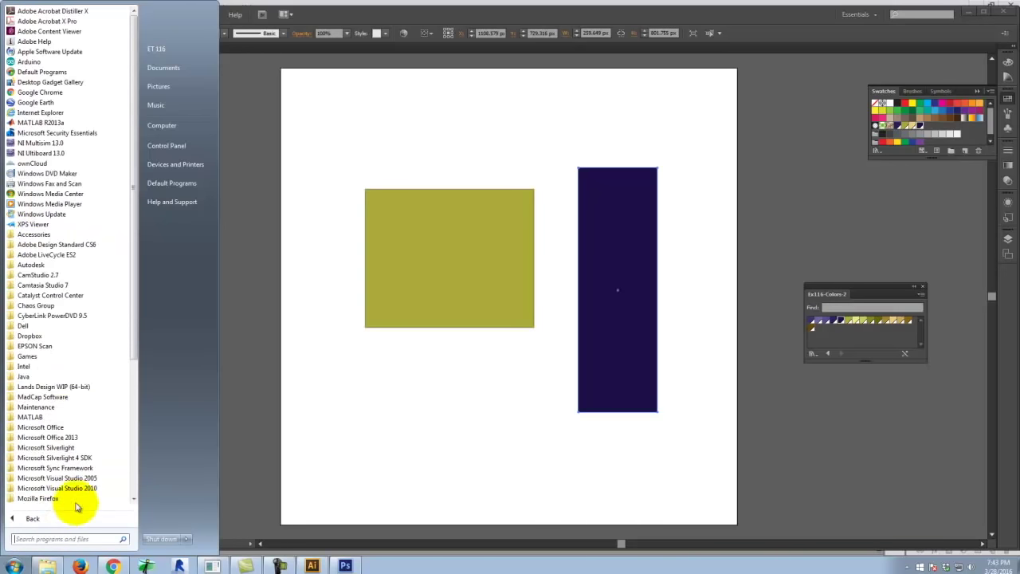
click(120, 244)
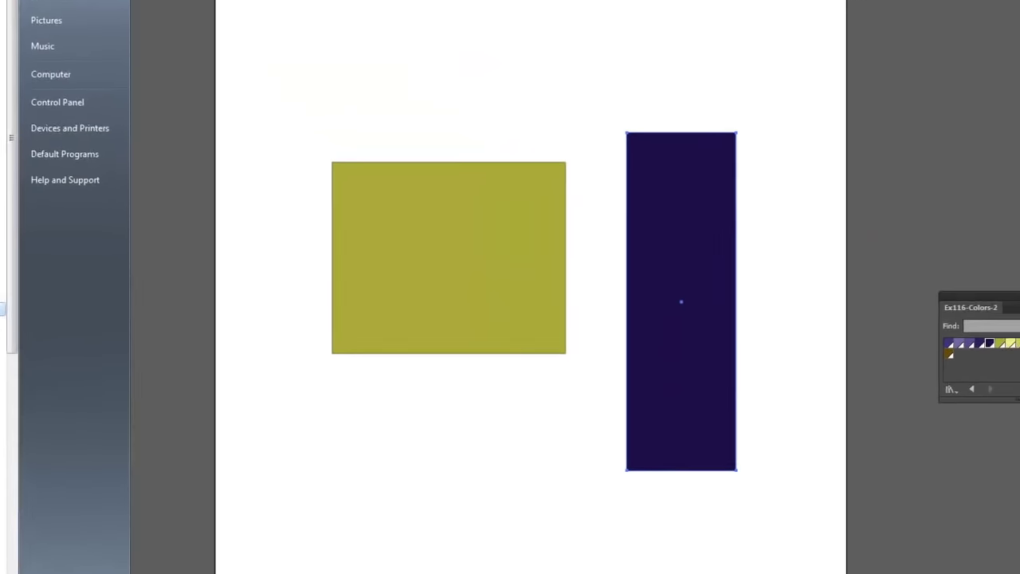
click(430, 421)
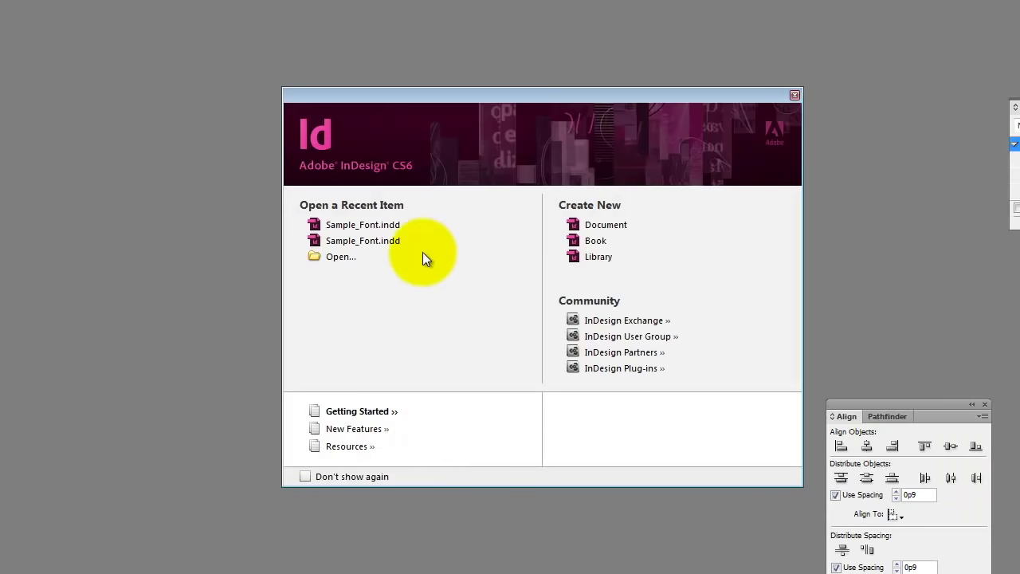
Create a new InDesign document with the default settings from the Welcome Screen.
drag(398, 93, 315, 89)
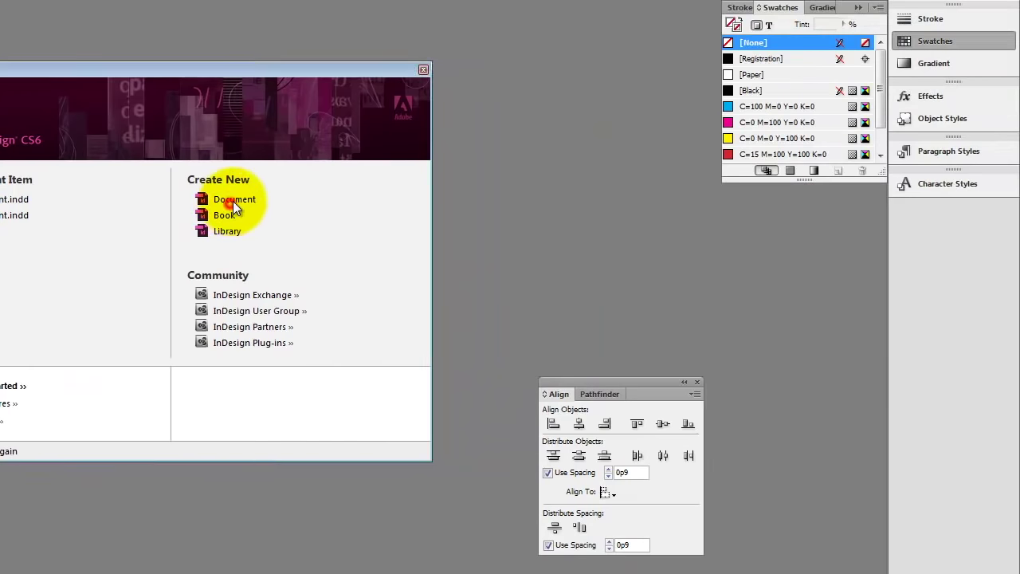
click(232, 200)
click(417, 147)
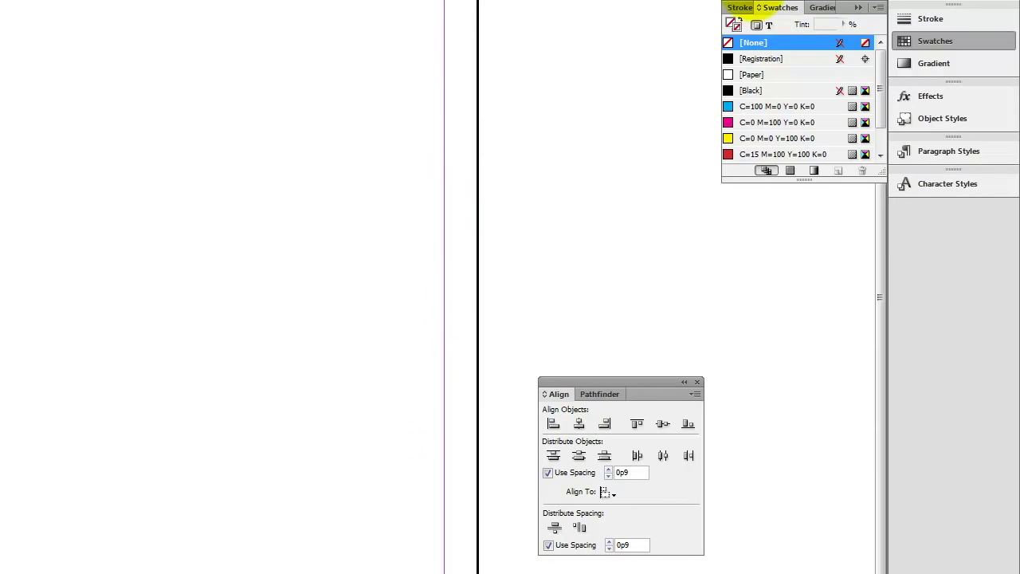
Load Ex116-Colors-2.ase from the A135 Exercises/Ex116 folder into Swatches and enlarge the panel.
click(876, 8)
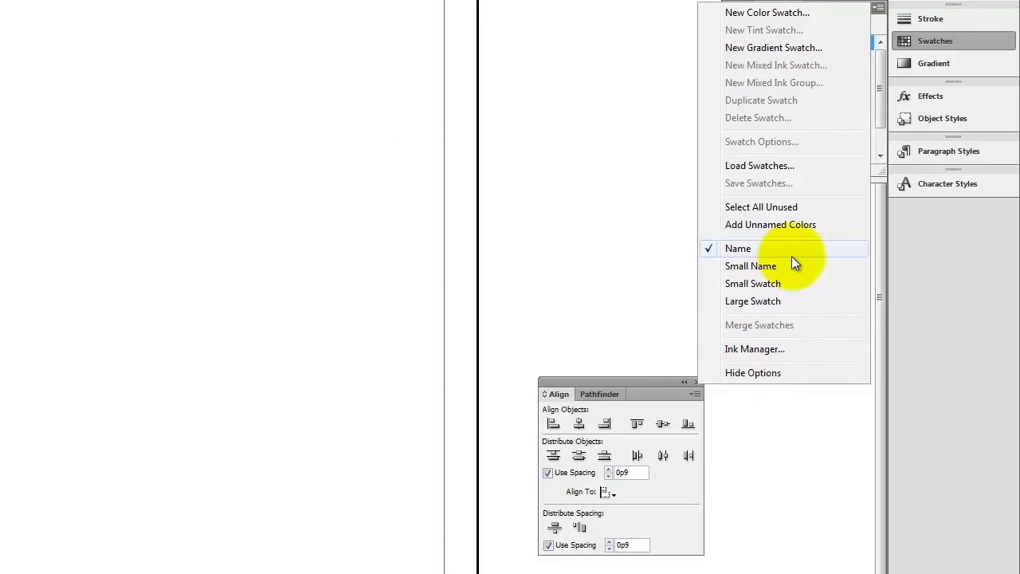
click(775, 164)
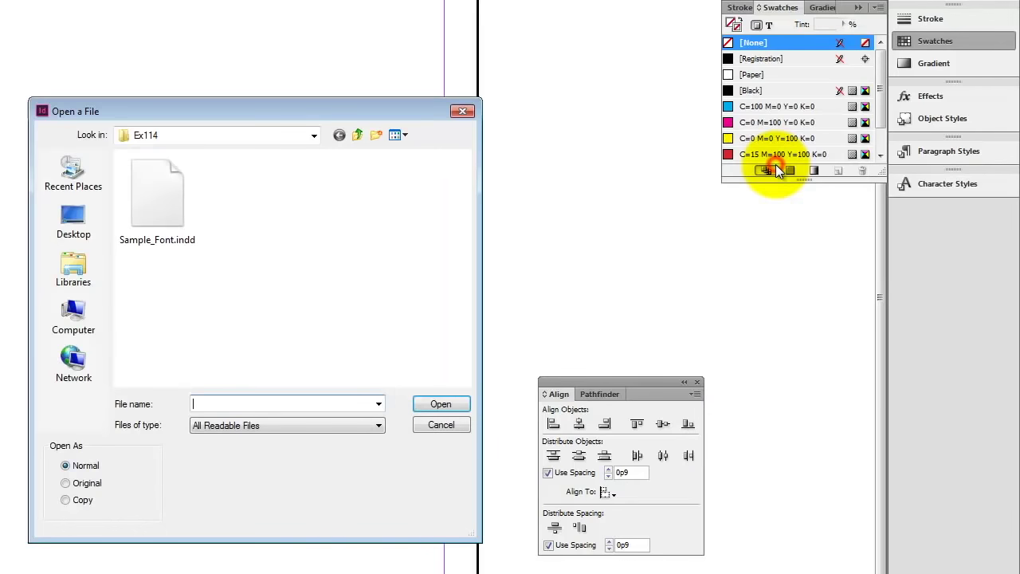
click(300, 133)
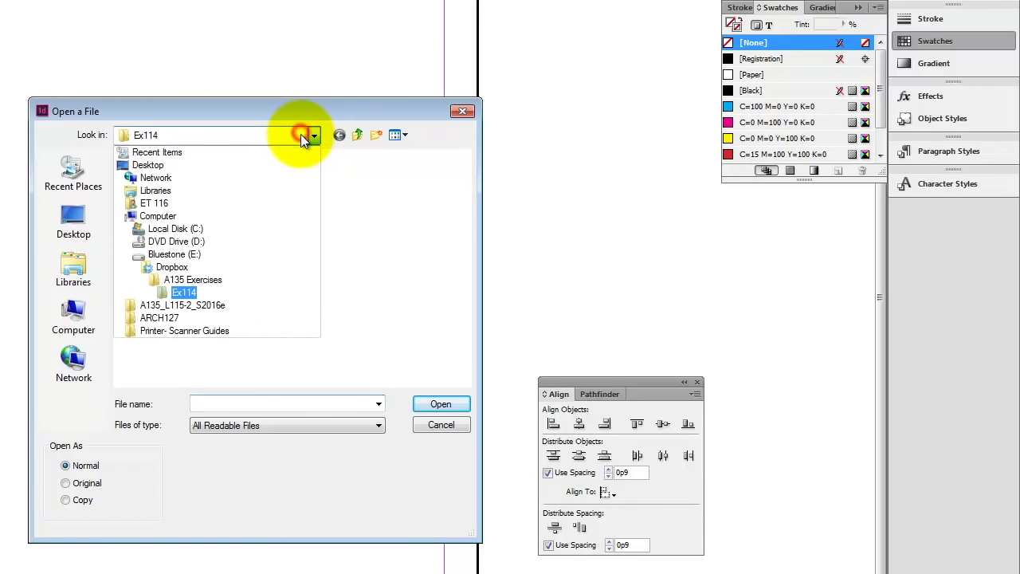
click(193, 280)
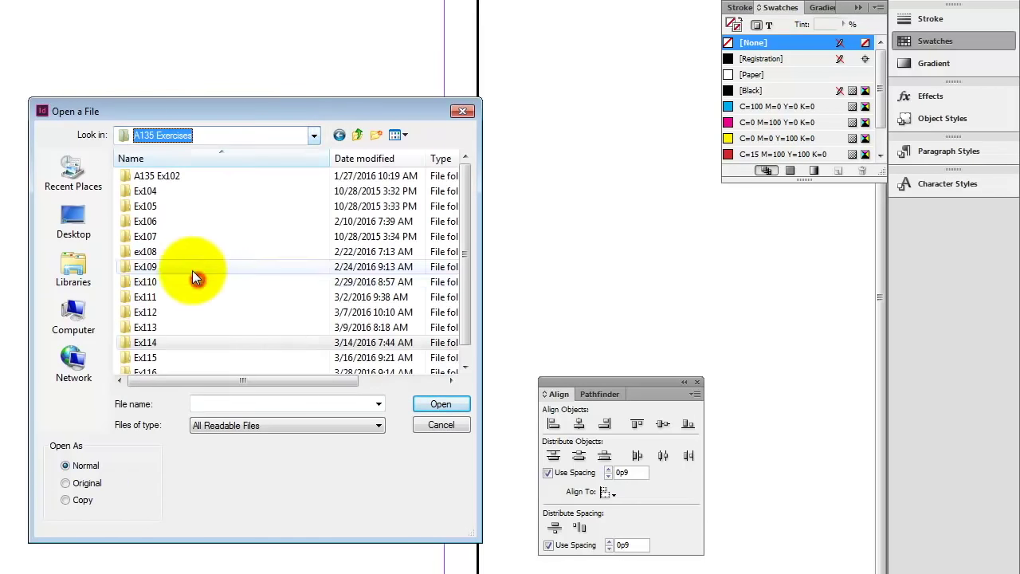
double_click(153, 368)
click(160, 191)
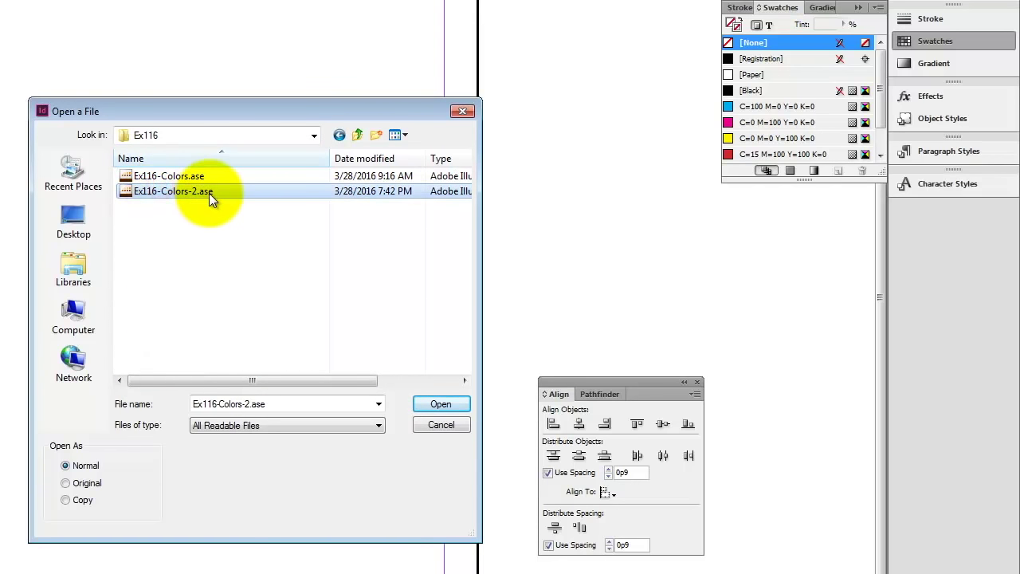
click(435, 398)
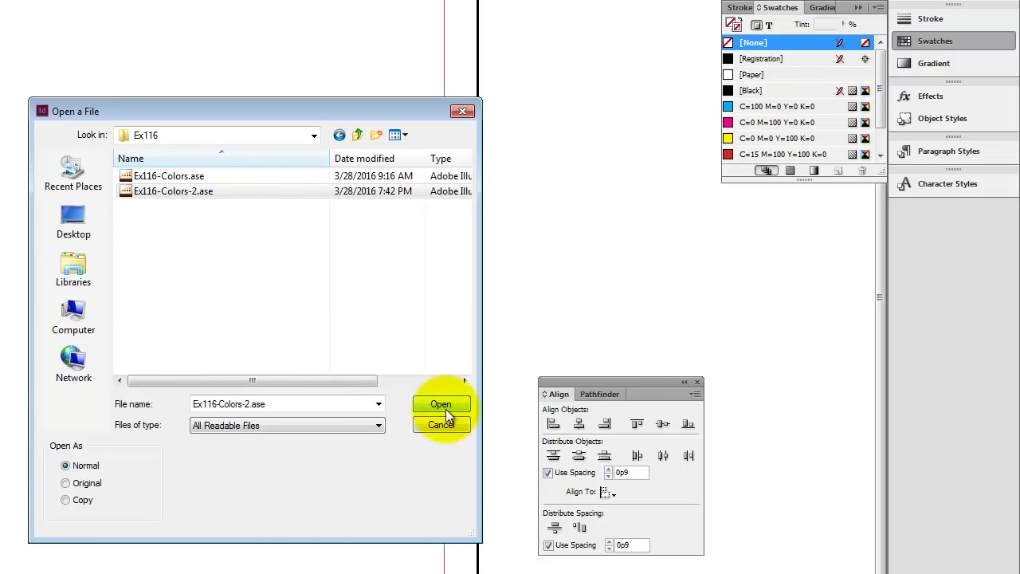
drag(799, 182, 794, 376)
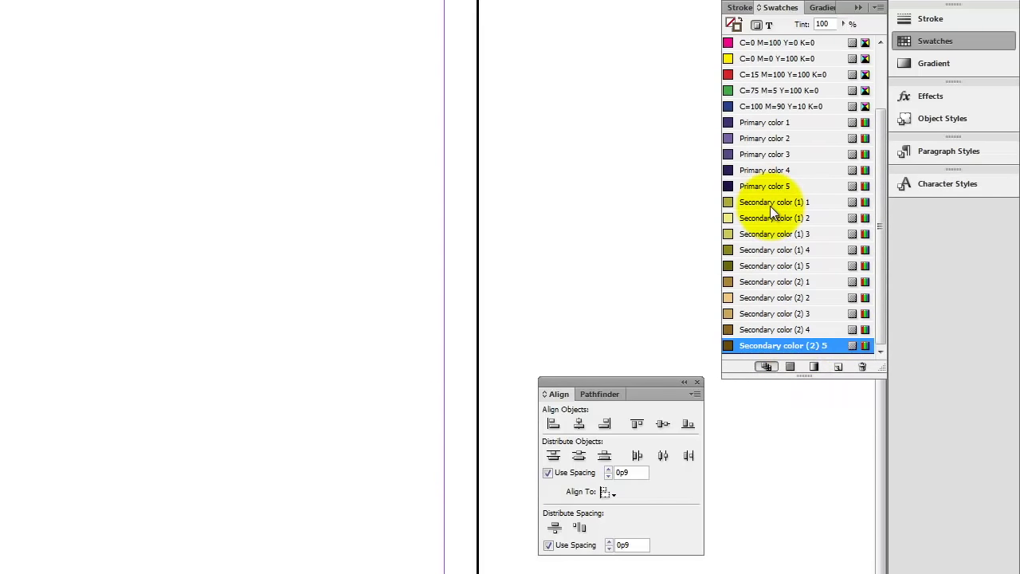
Draw a rectangle across the upper part of the page.
click(767, 122)
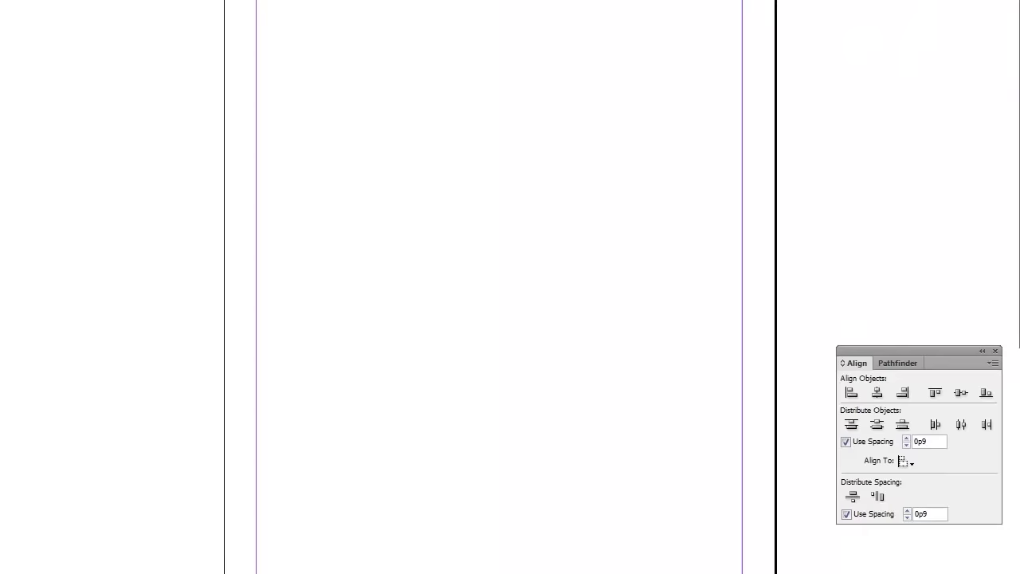
drag(347, 51, 627, 269)
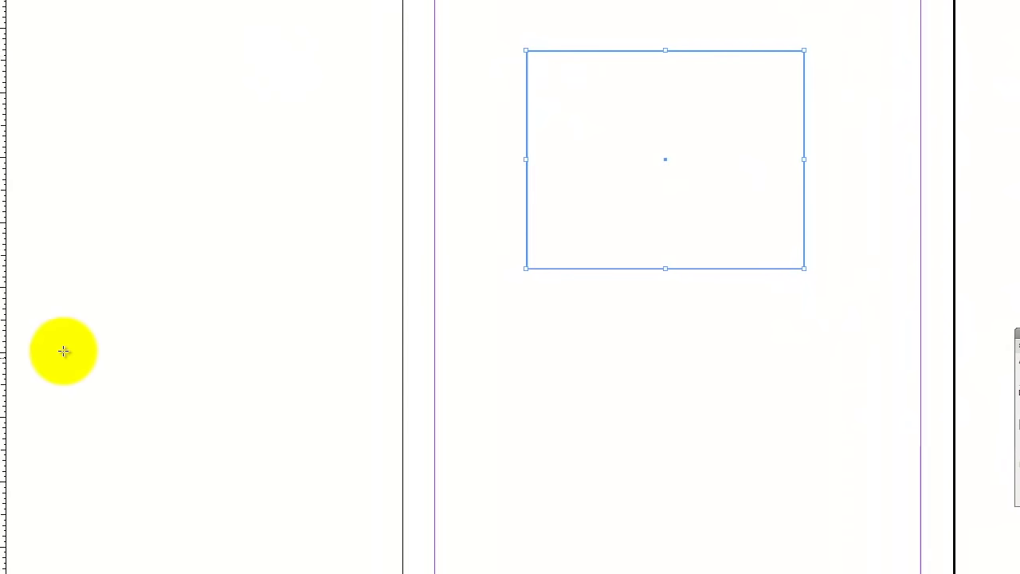
double_click(3, 234)
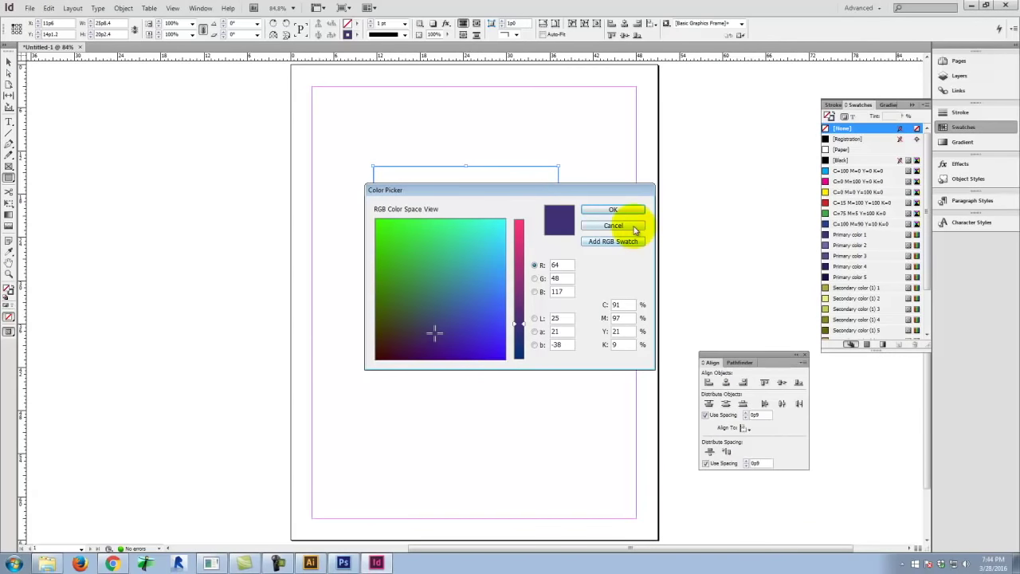
click(635, 229)
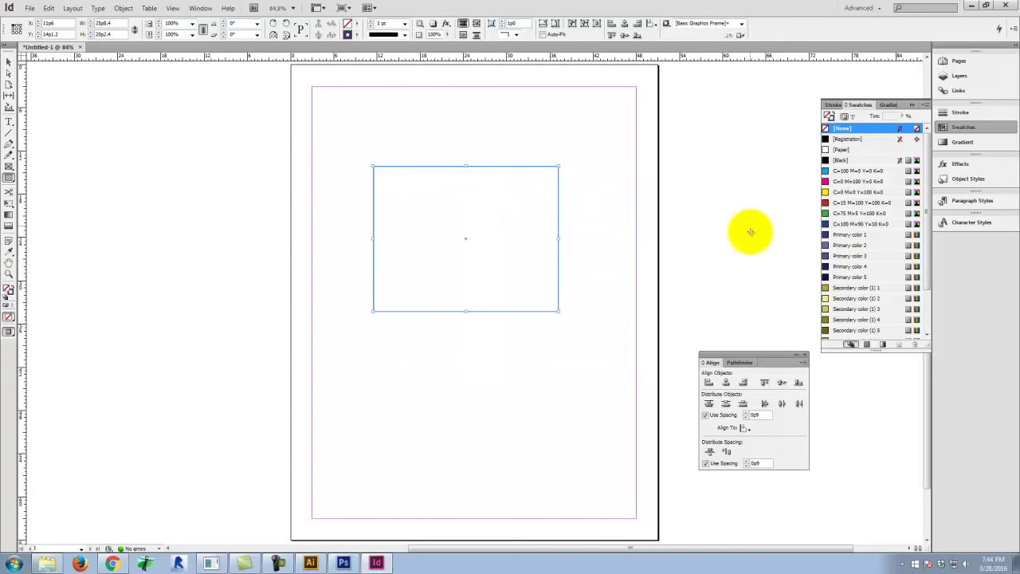
Fill the rectangle with the dark navy Primary color 4, then return to Illustrator.
click(838, 246)
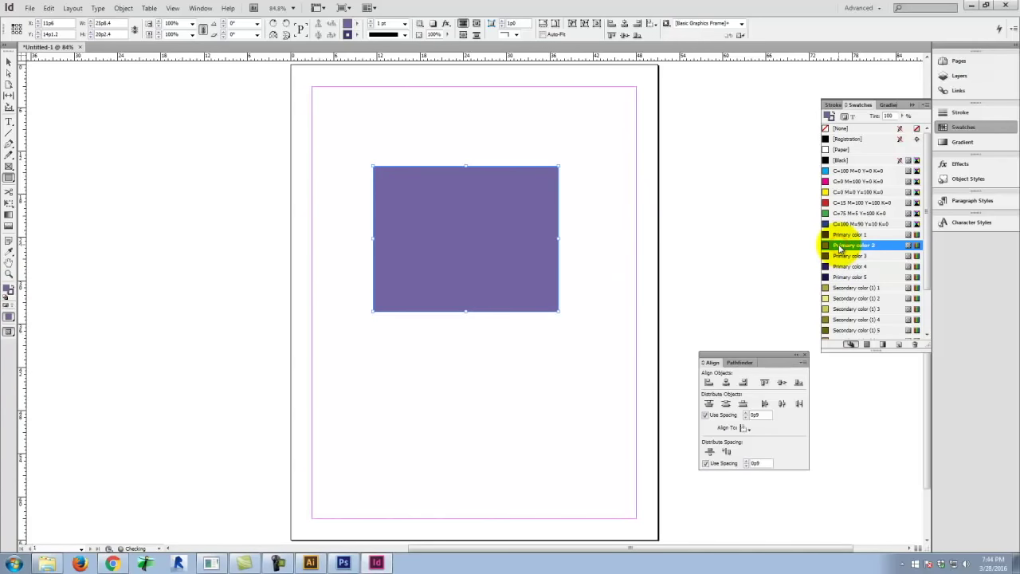
click(848, 268)
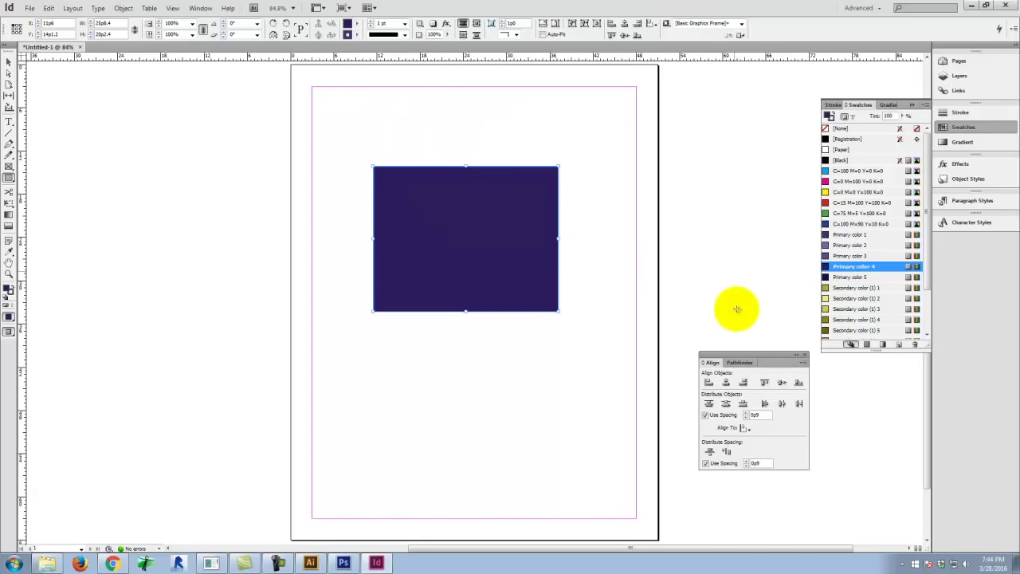
click(473, 290)
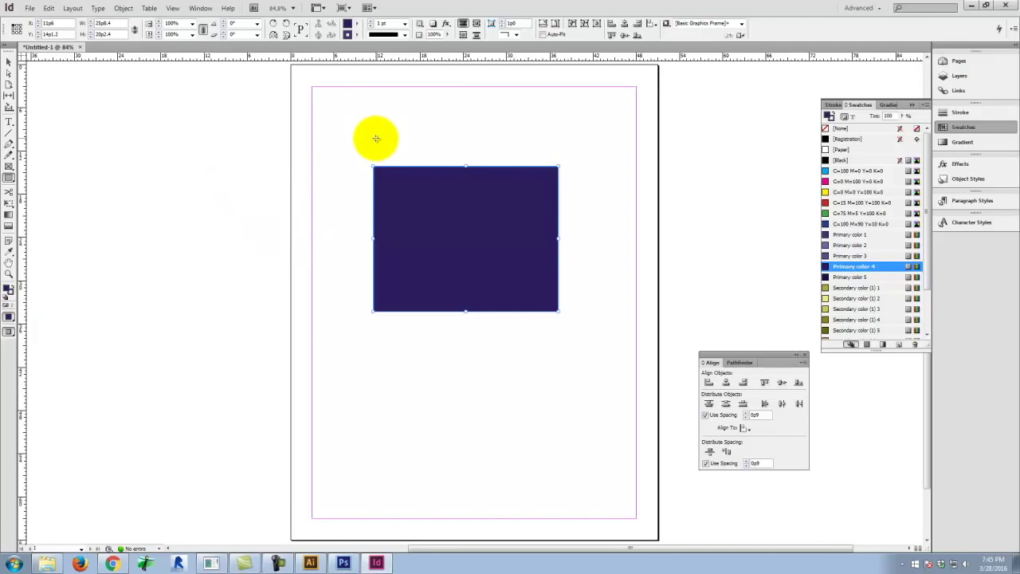
click(313, 563)
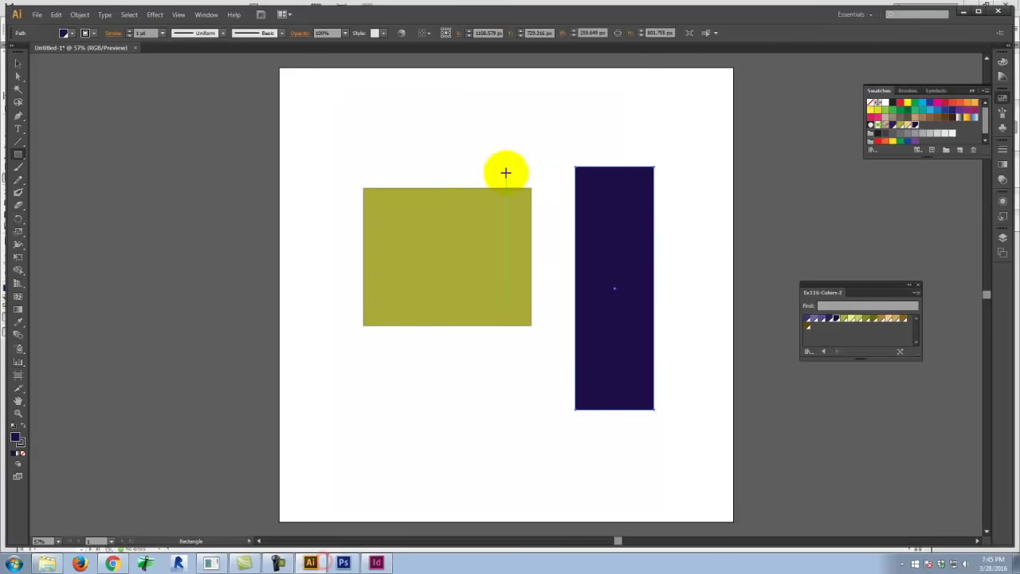
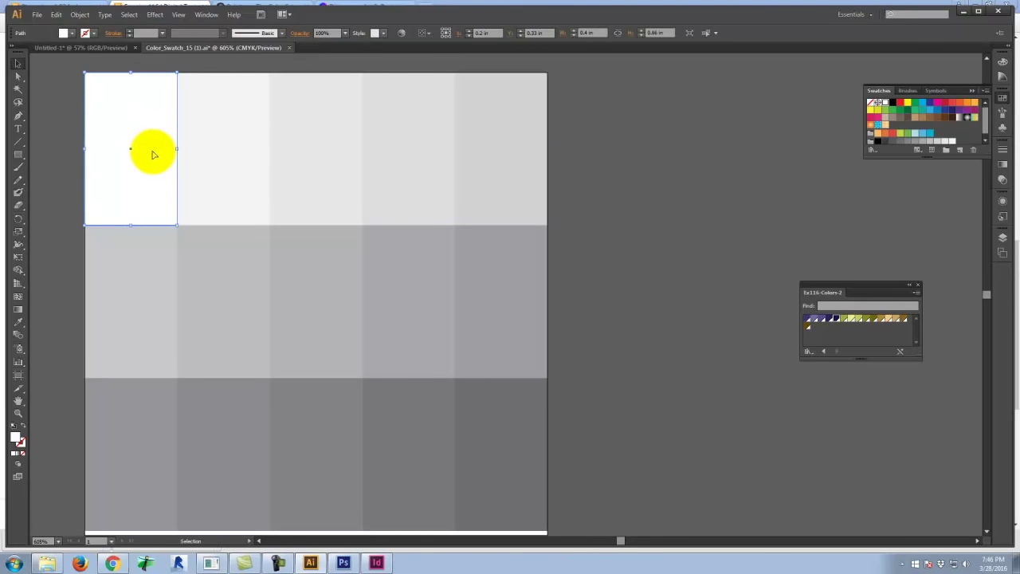
Fill the top row of rectangles with Ex116-Colors-2 purples, then dark and darkest navy.
click(807, 321)
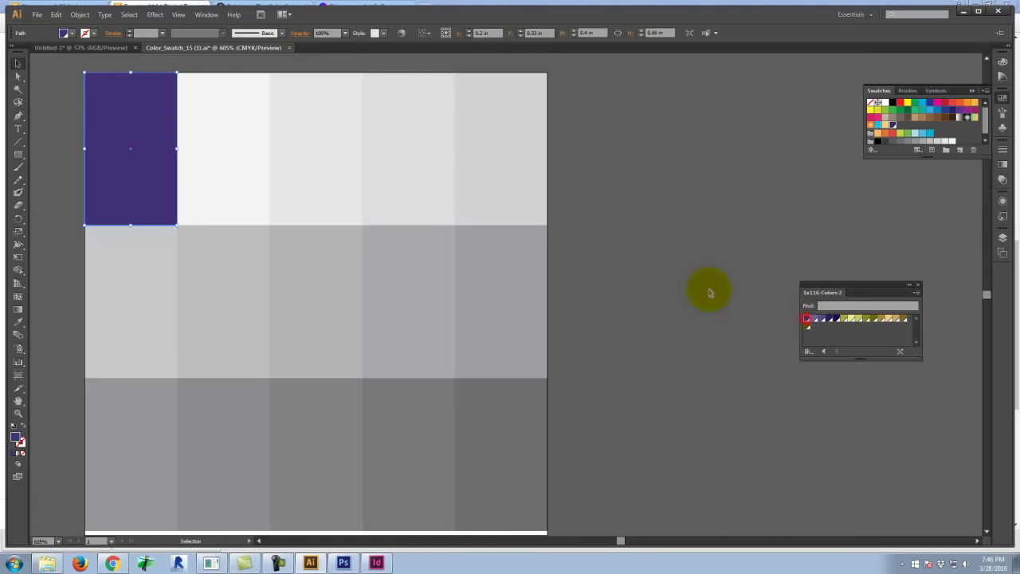
click(205, 141)
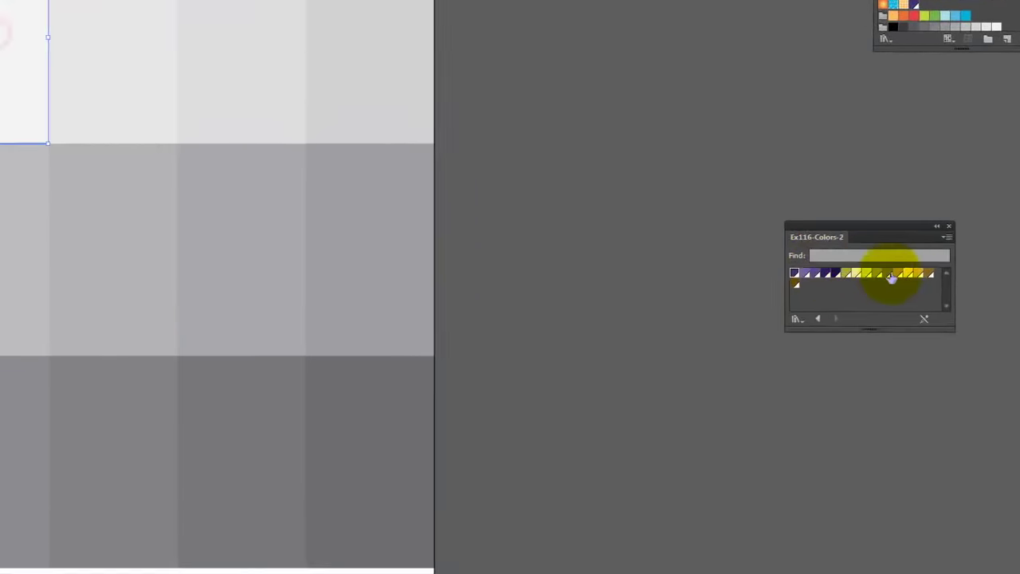
click(803, 272)
click(121, 72)
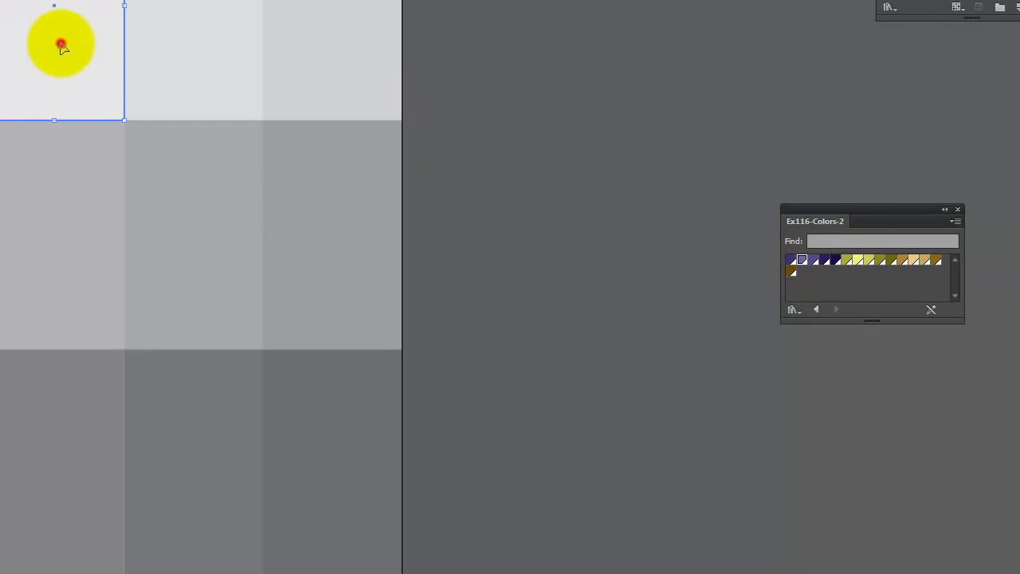
click(816, 267)
click(232, 50)
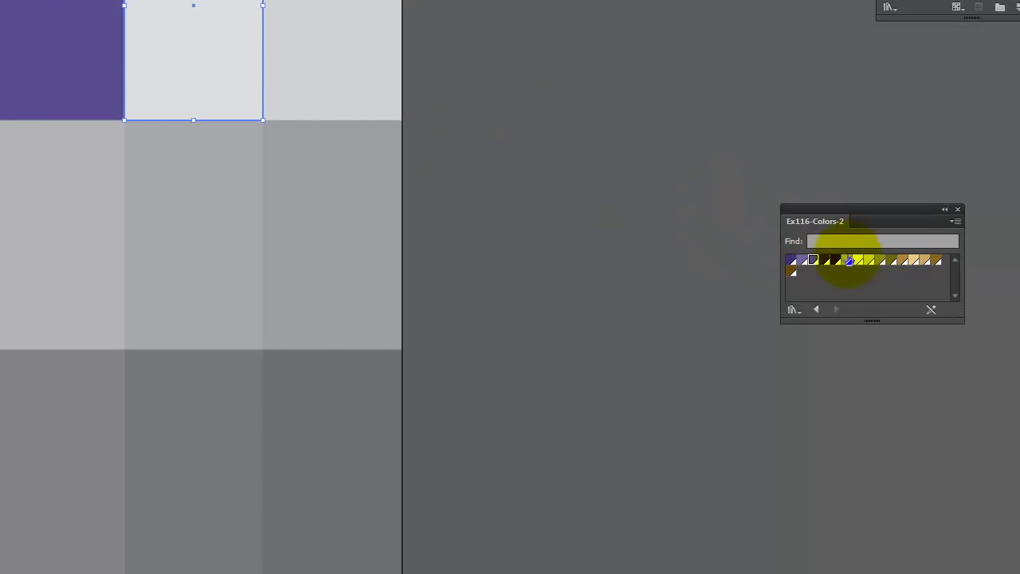
click(825, 263)
click(355, 53)
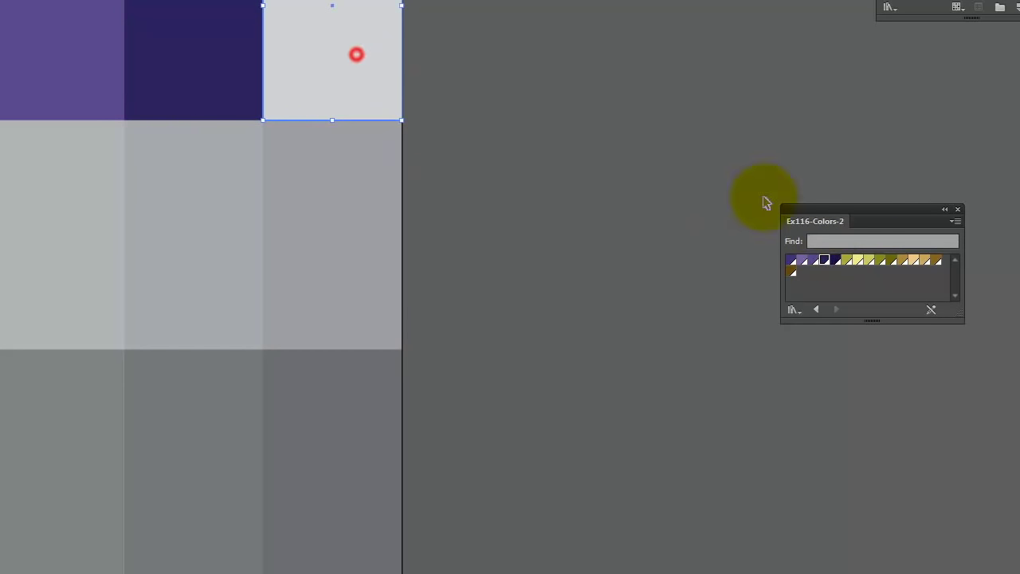
click(835, 261)
key(ctrl+shift+a)
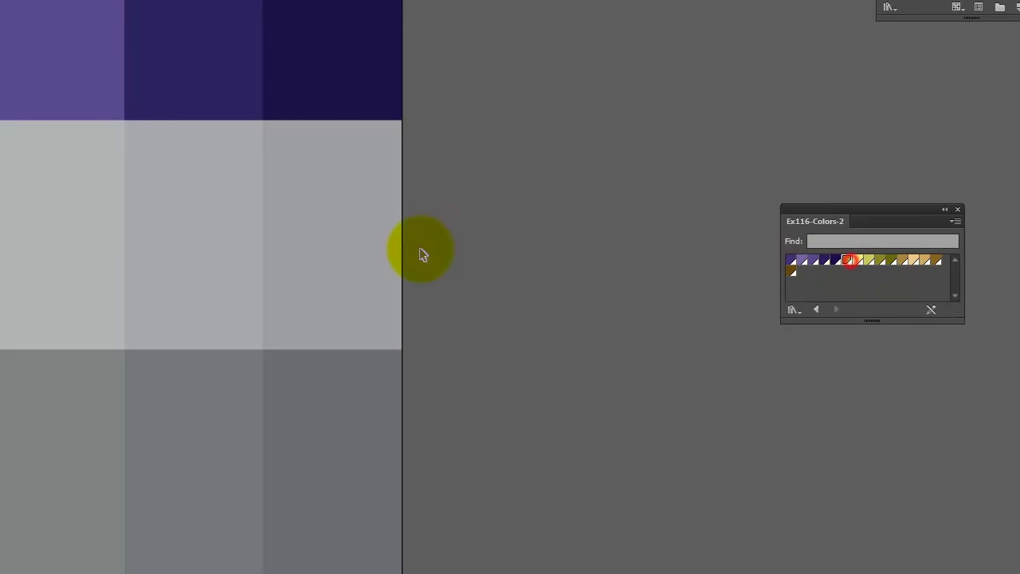
Fill the middle row with yellow, olive and dark olive swatches.
click(849, 261)
click(51, 206)
click(860, 262)
click(150, 199)
click(874, 261)
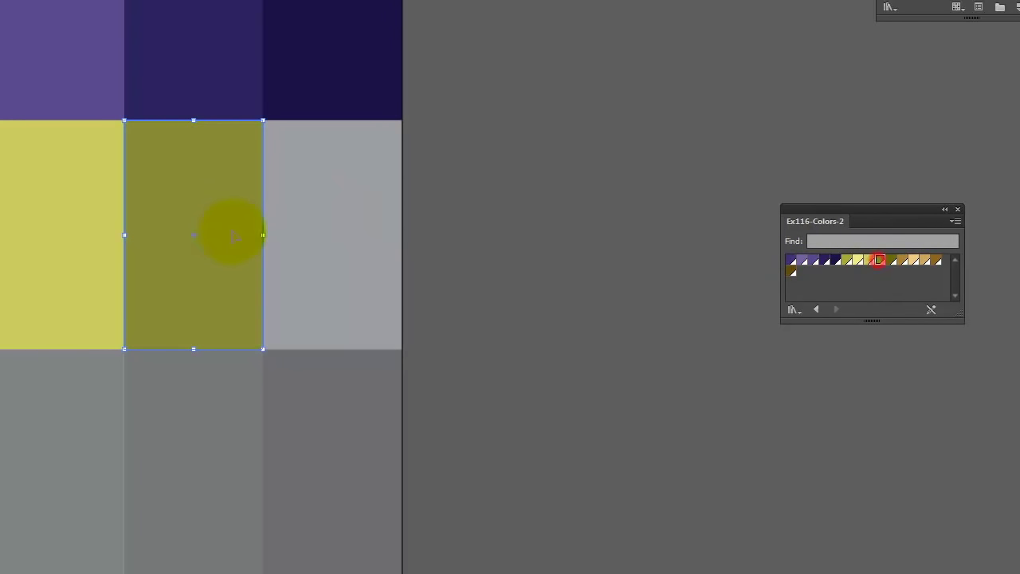
click(297, 224)
click(901, 269)
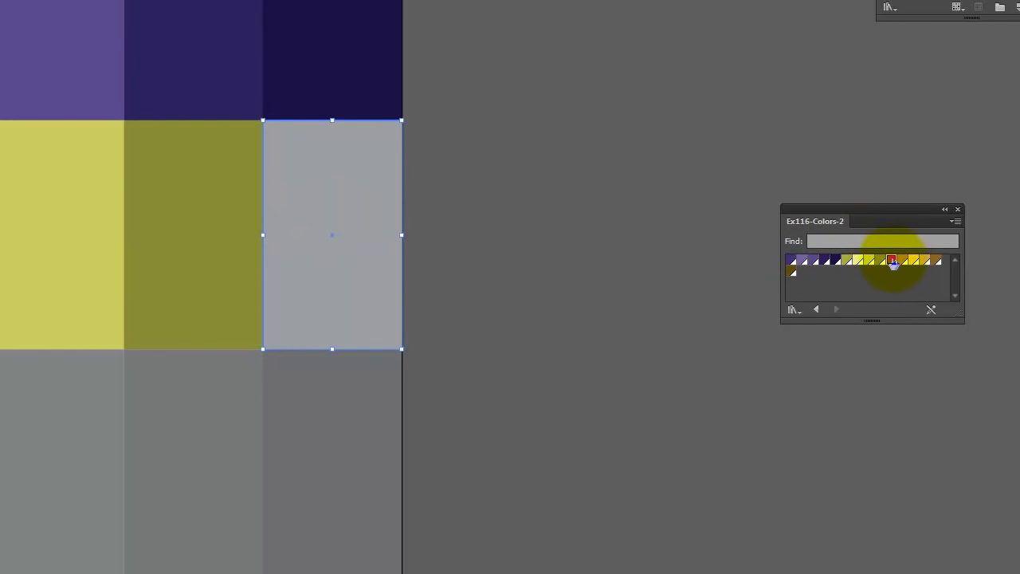
key(ctrl+shift+a)
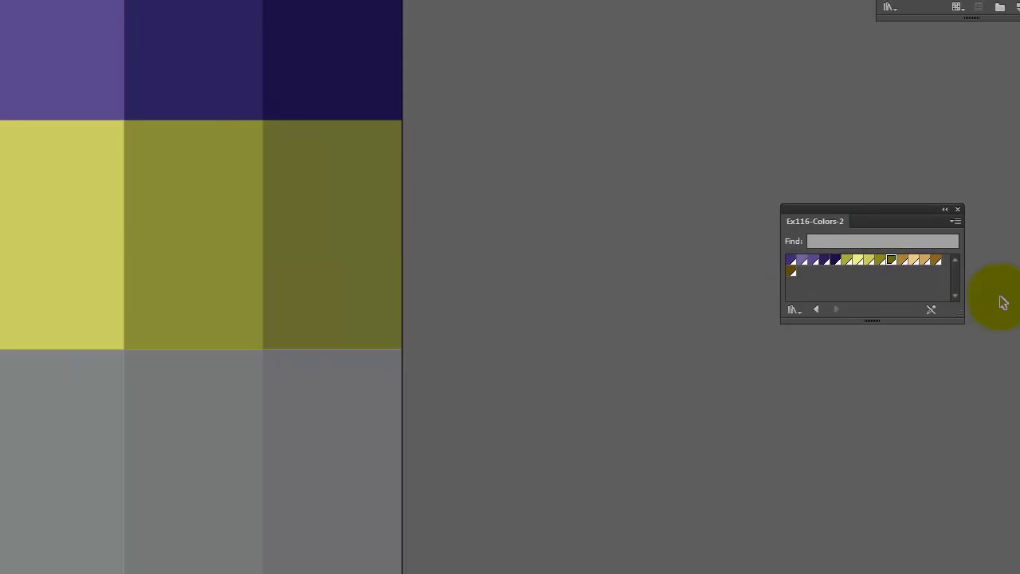
Fill the bottom row with tan, brown and dark brown, reordering swatches in the library.
click(911, 261)
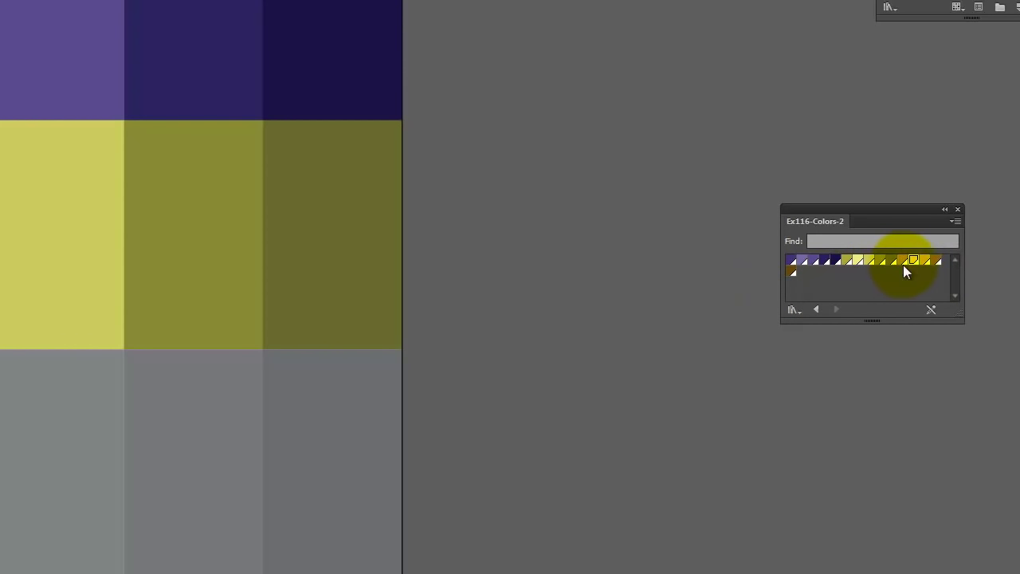
mouse_move(902, 261)
mouse_down()
mouse_move(934, 265)
mouse_move(913, 261)
mouse_up()
click(66, 403)
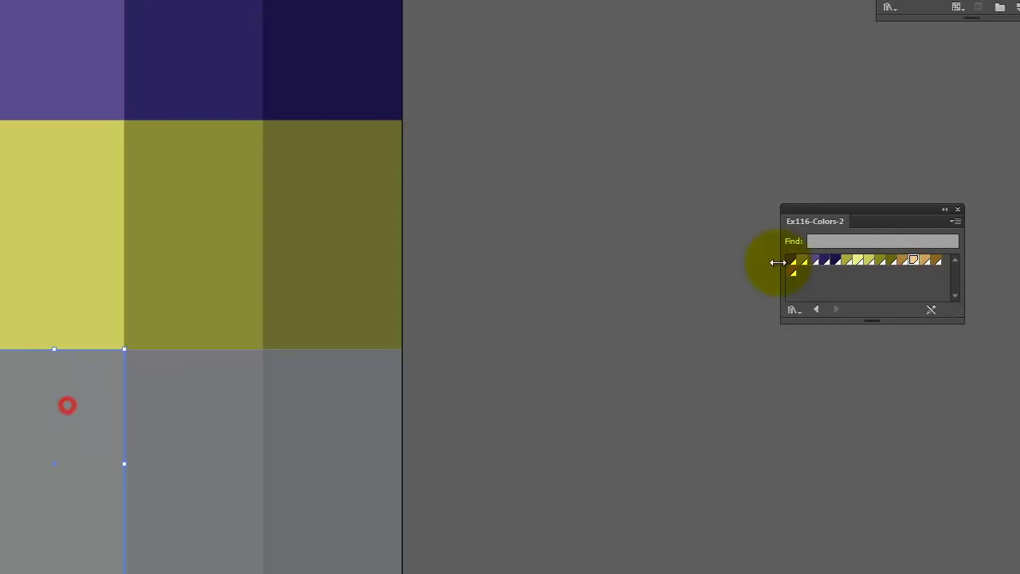
click(927, 261)
click(200, 449)
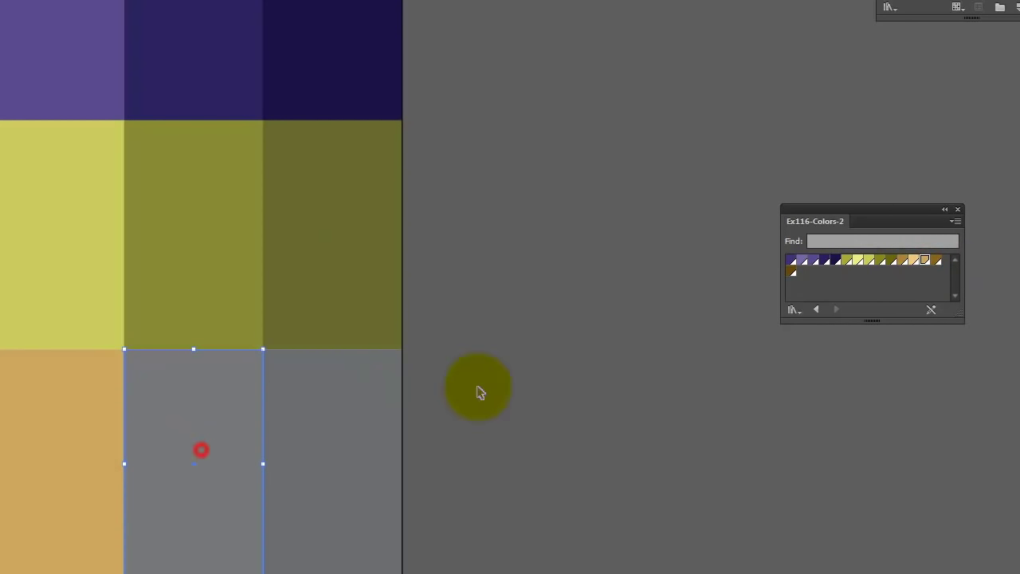
click(936, 263)
click(307, 446)
drag(924, 263, 794, 274)
click(582, 188)
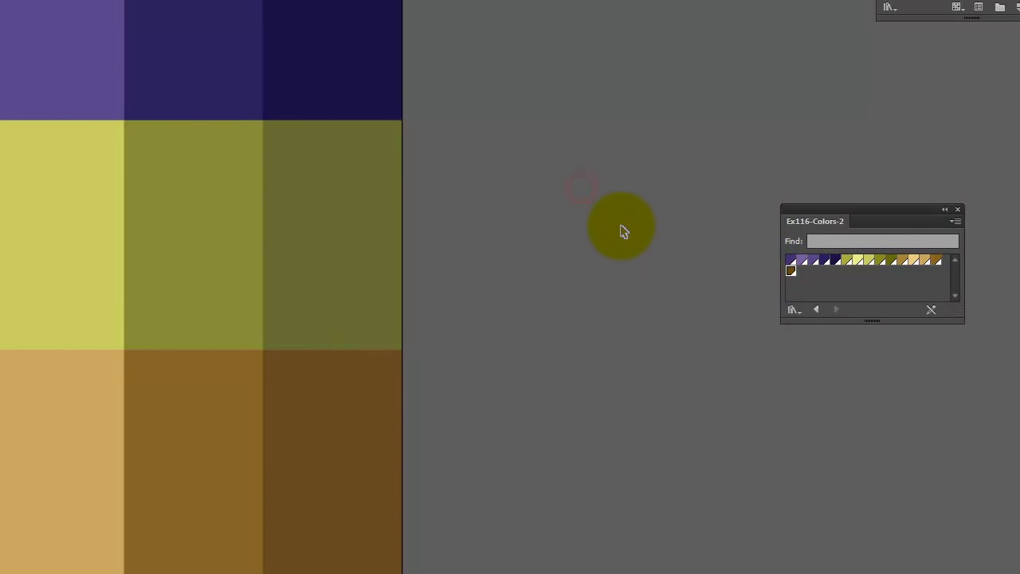
click(295, 29)
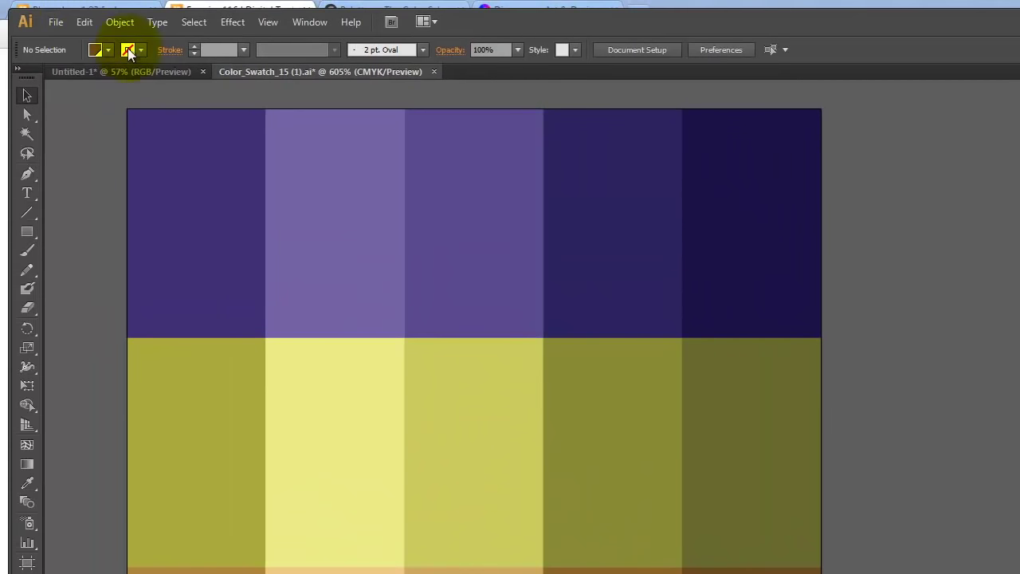
click(56, 22)
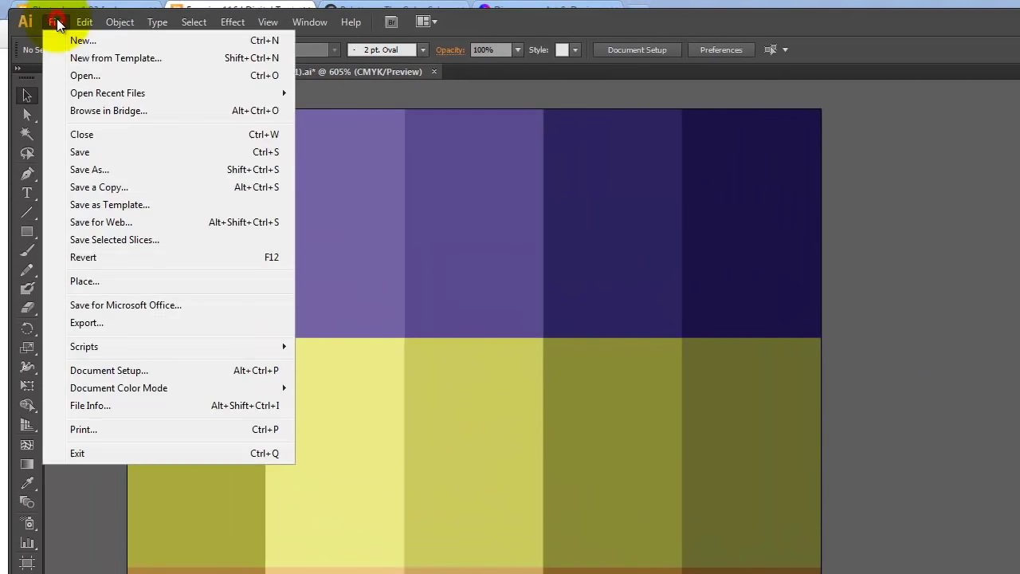
click(120, 222)
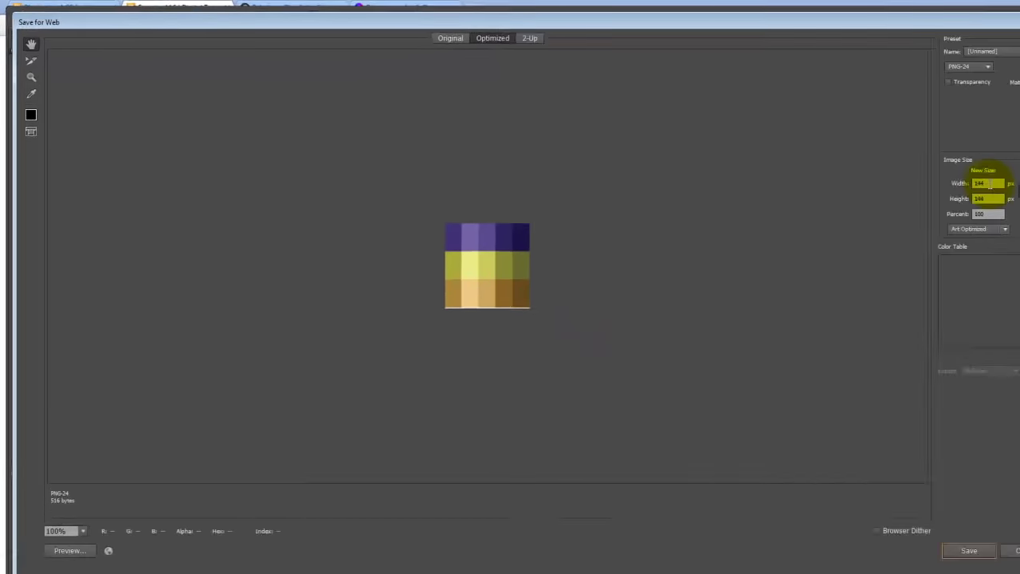
double_click(989, 183)
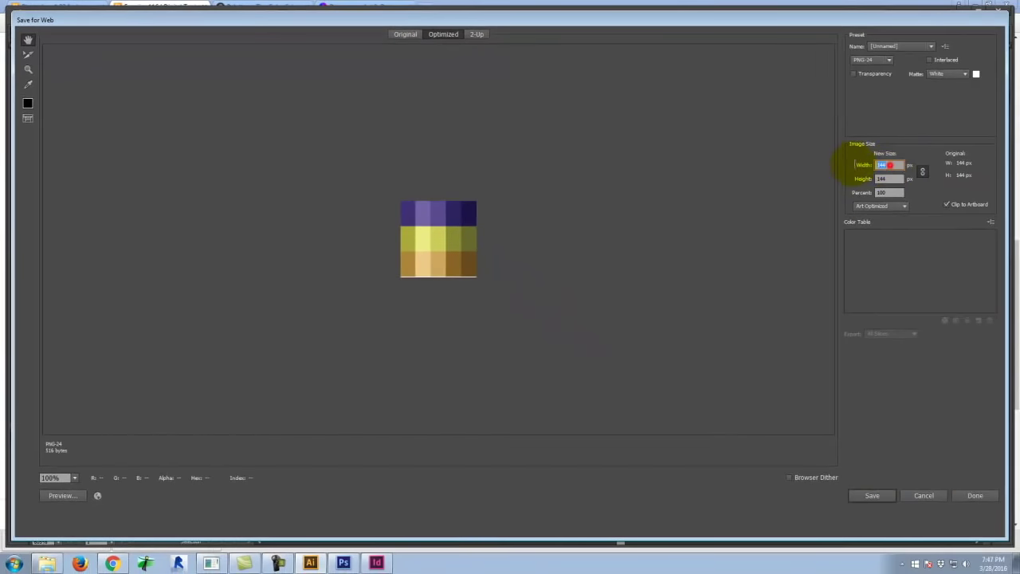
text(500)
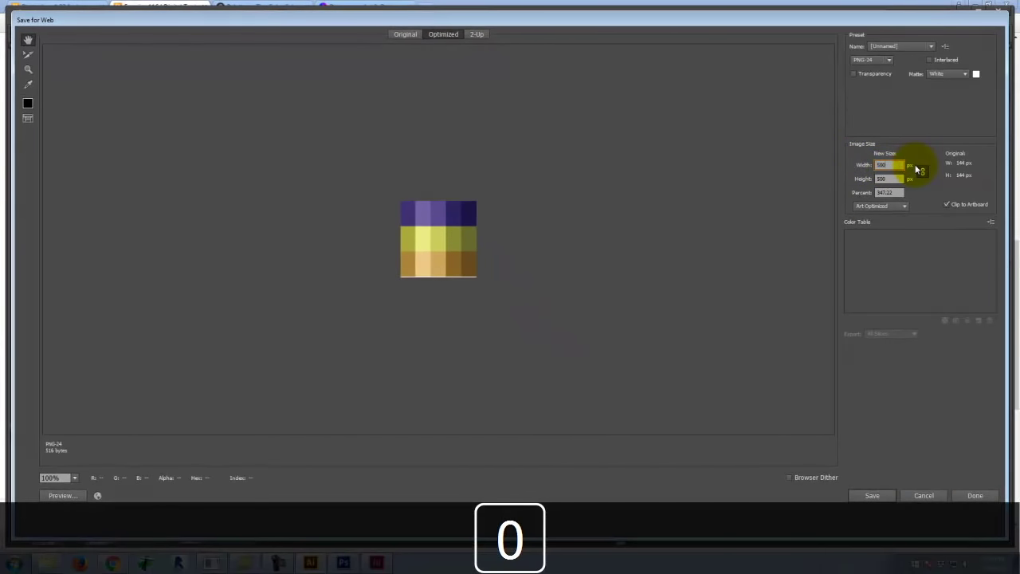
click(892, 175)
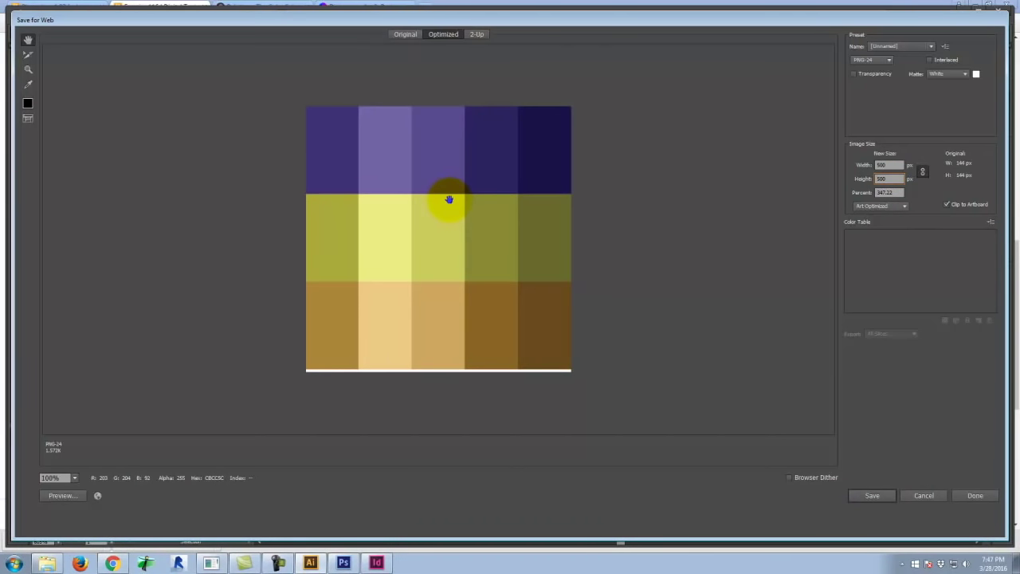
click(926, 495)
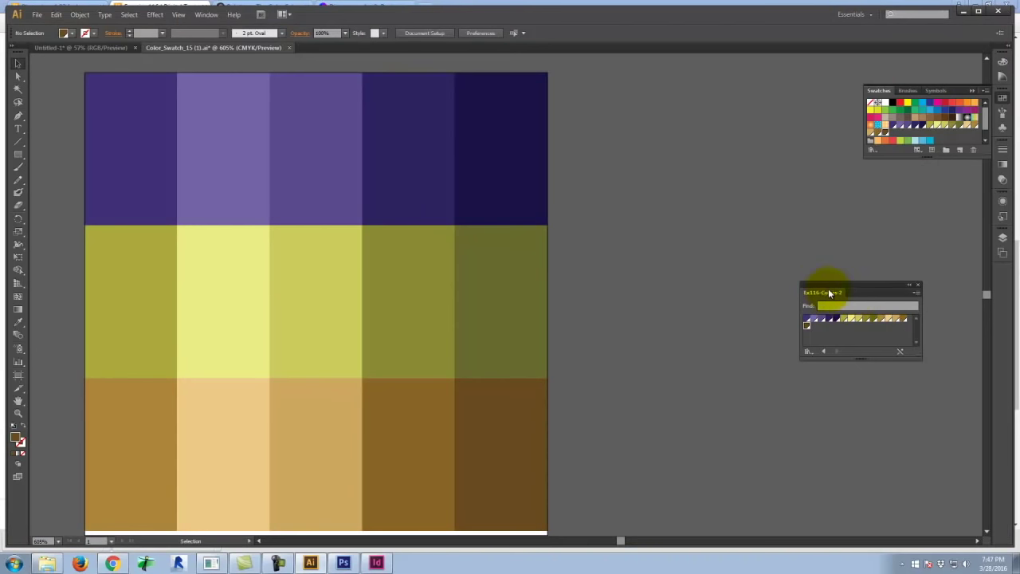
Select the top-right navy rectangle, then switch to Chrome's Exercise 116 instructions.
click(513, 203)
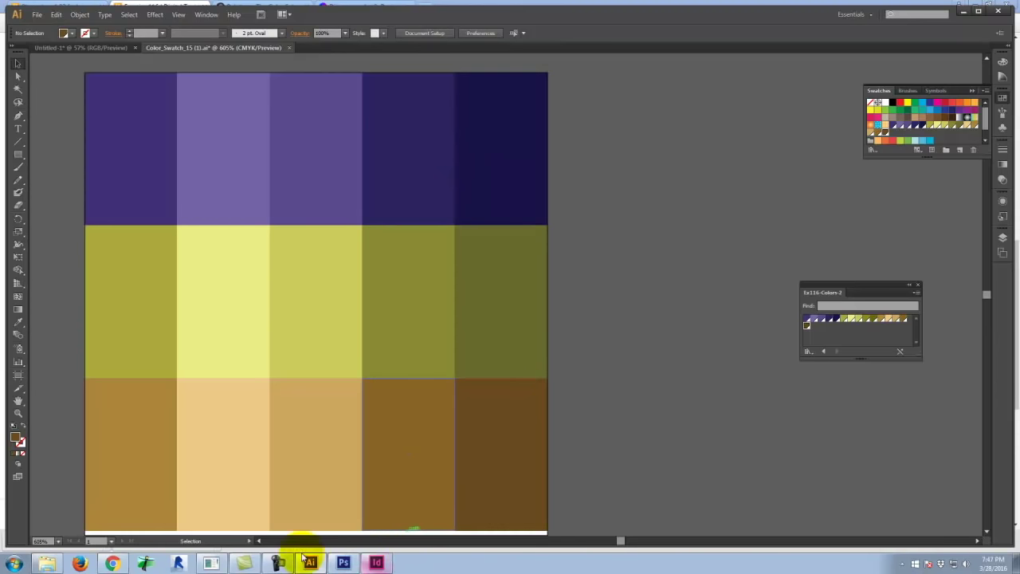
click(110, 565)
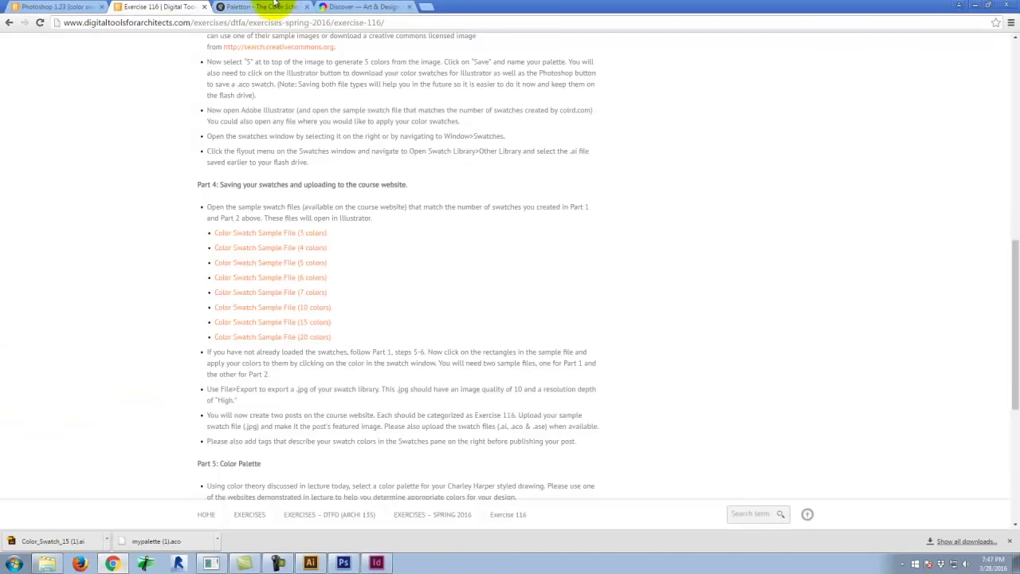
Scroll down the ColRD Discover gallery and open the Cherry Blossom palette page.
click(338, 8)
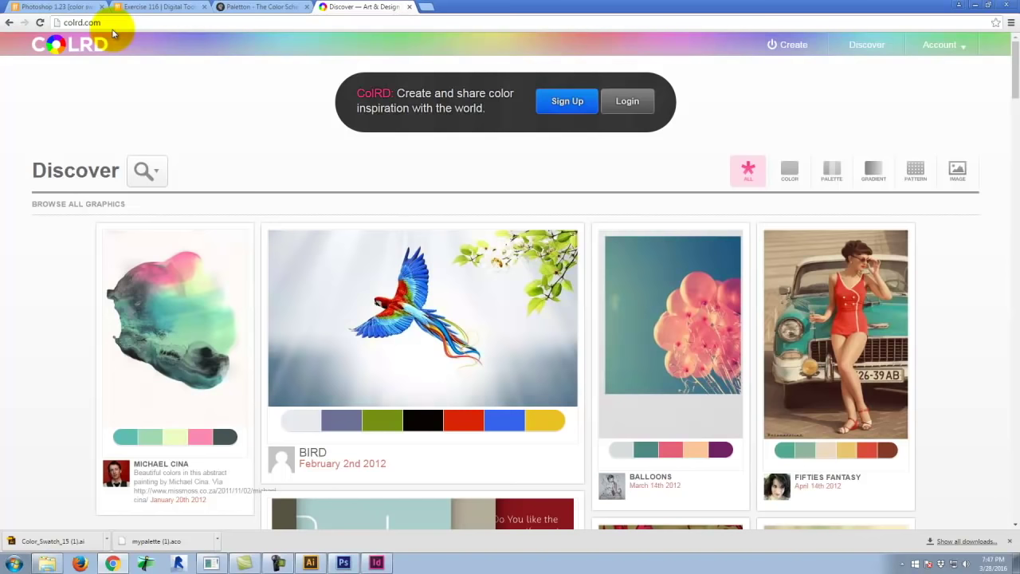
scroll(492, 177, down, 1)
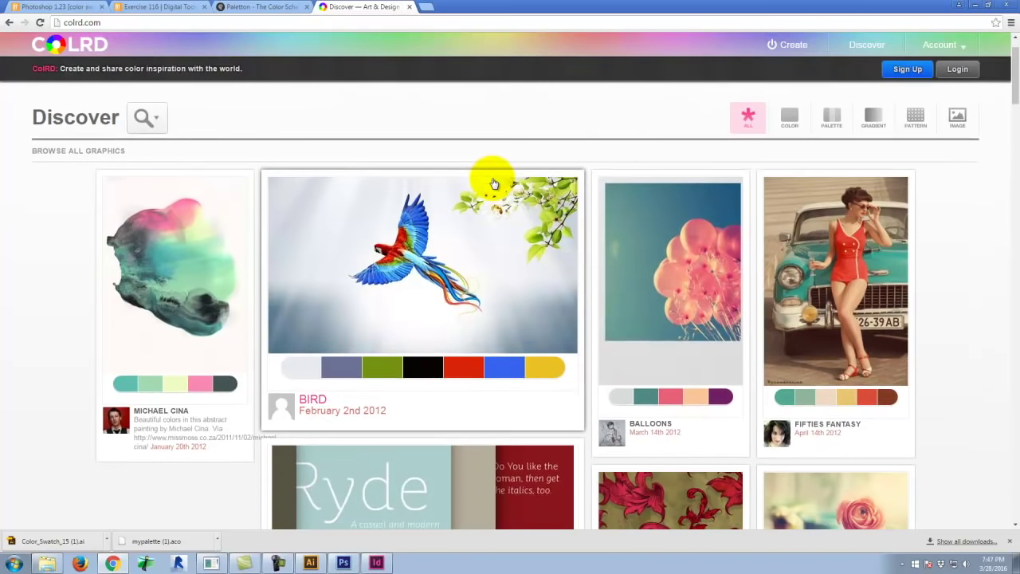
scroll(492, 179, down, 3)
scroll(335, 319, down, 2)
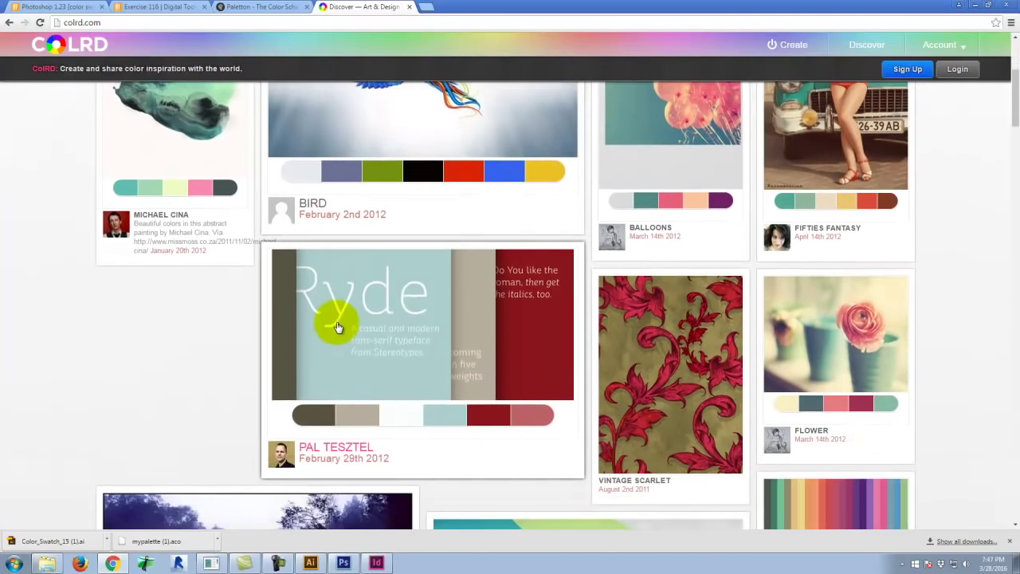
scroll(337, 327, down, 5)
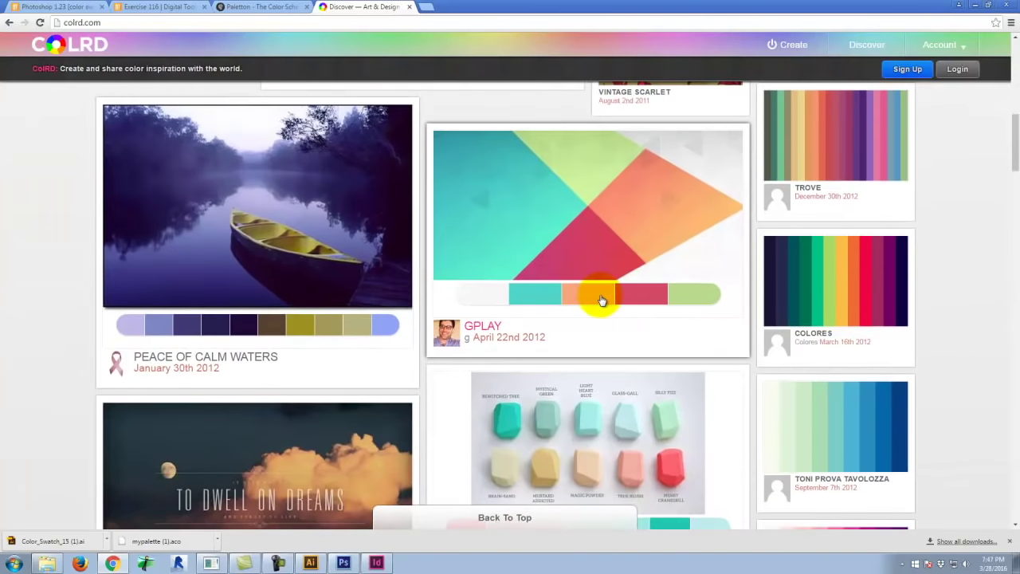
scroll(600, 301, down, 3)
scroll(621, 308, down, 3)
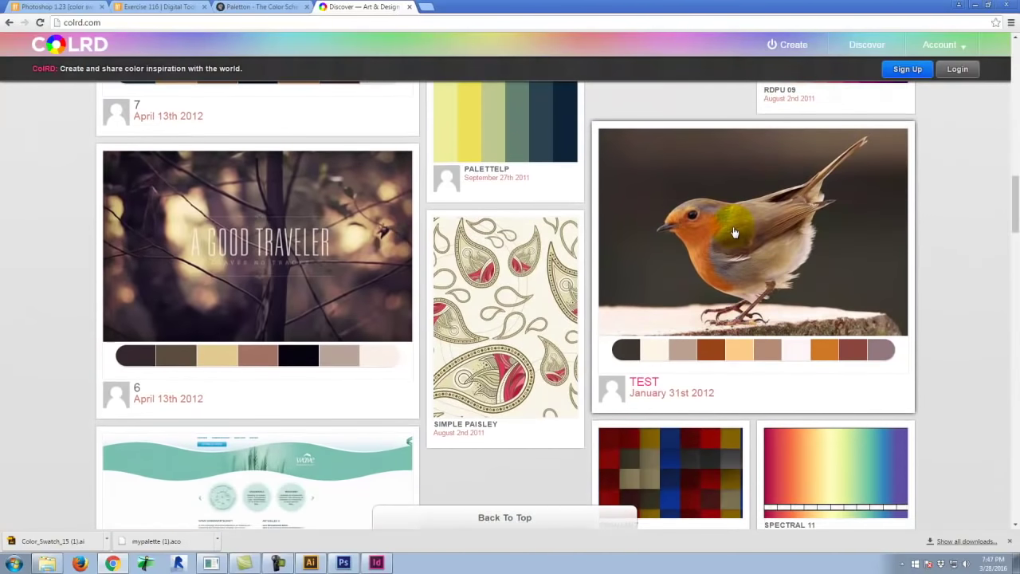
scroll(734, 232, down, 2)
scroll(677, 389, down, 2)
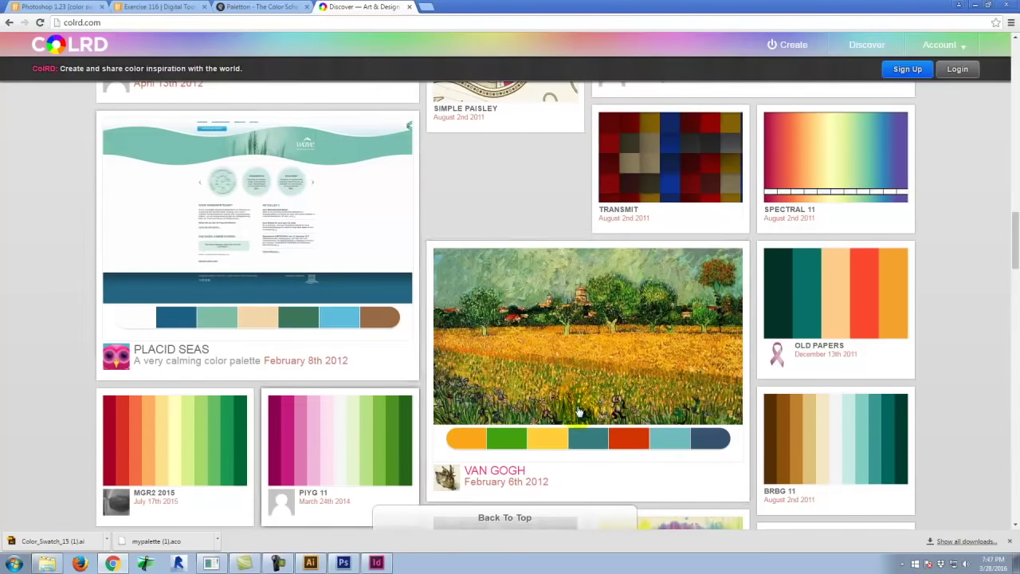
scroll(650, 322, down, 6)
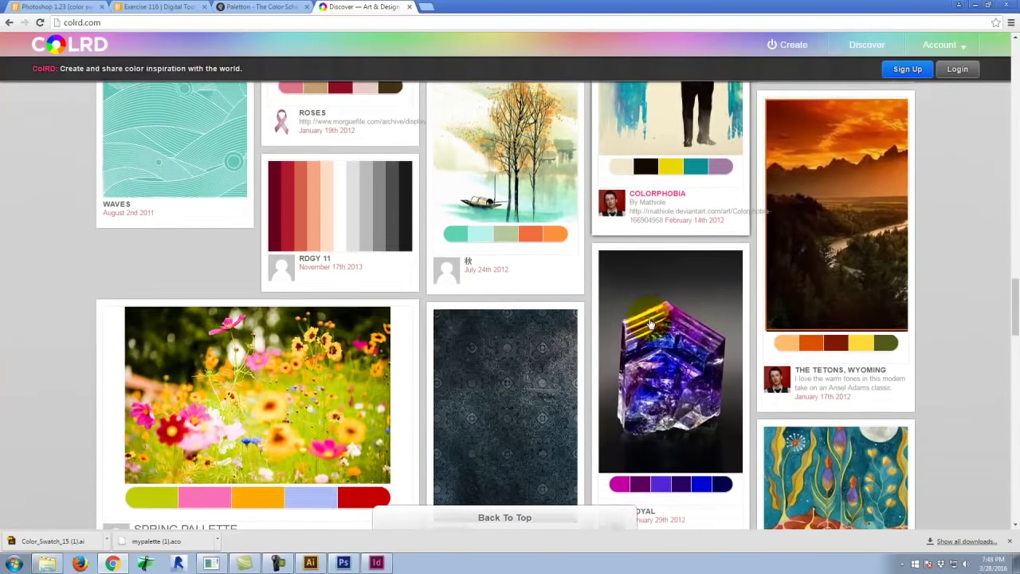
scroll(649, 325, down, 8)
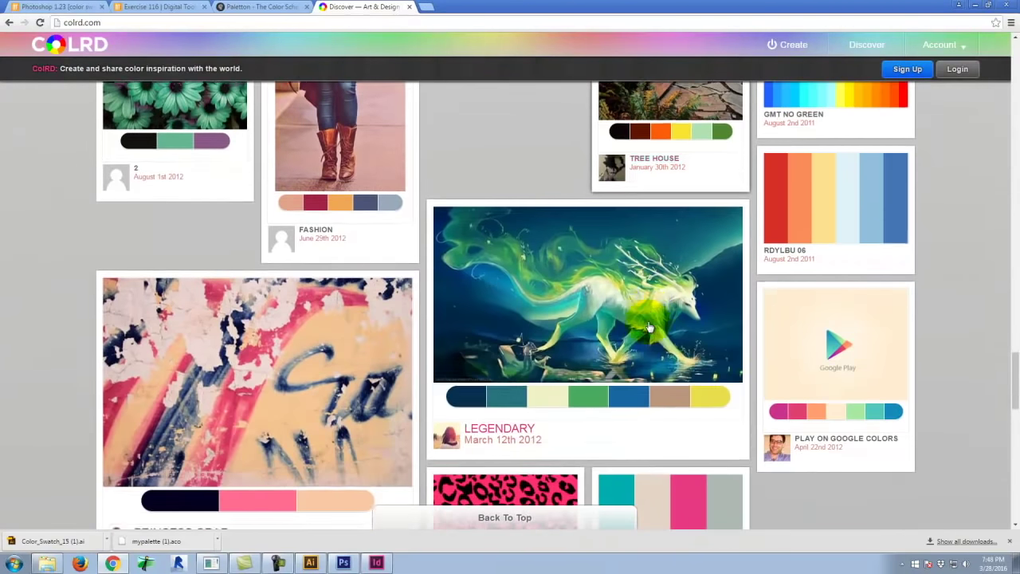
scroll(650, 326, down, 5)
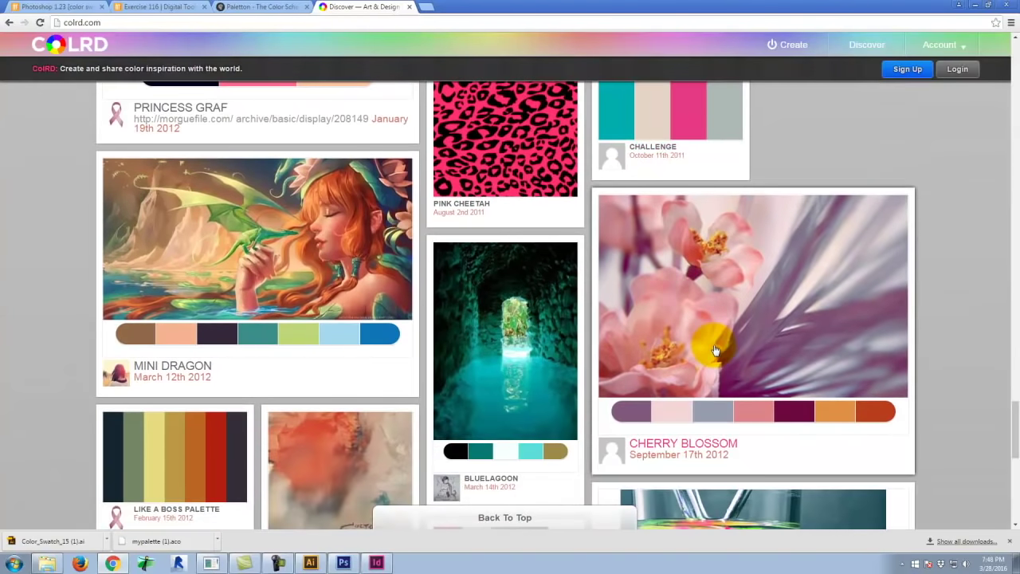
click(713, 345)
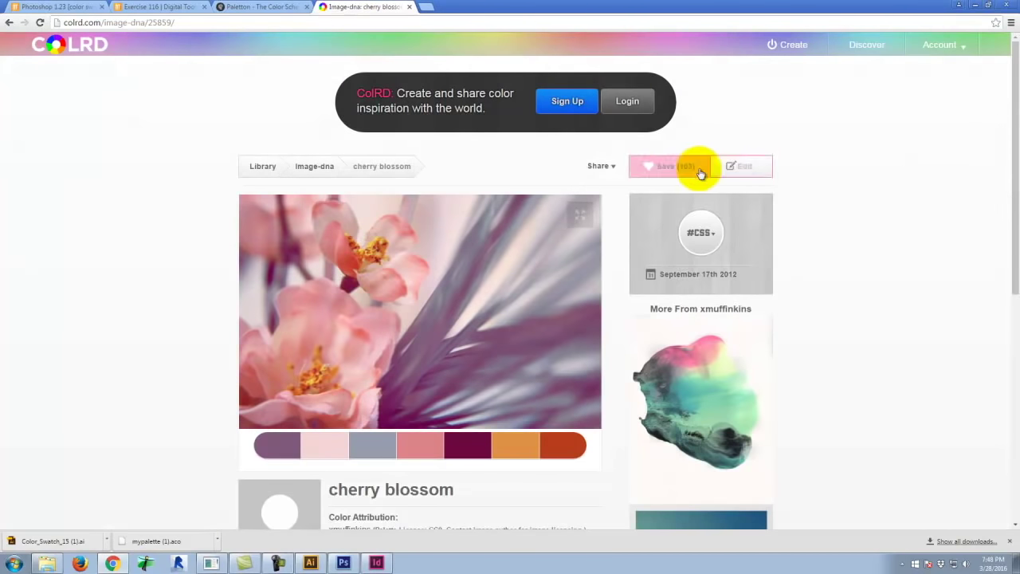
Show the cherry blossom palette's HEX colour codes.
click(701, 233)
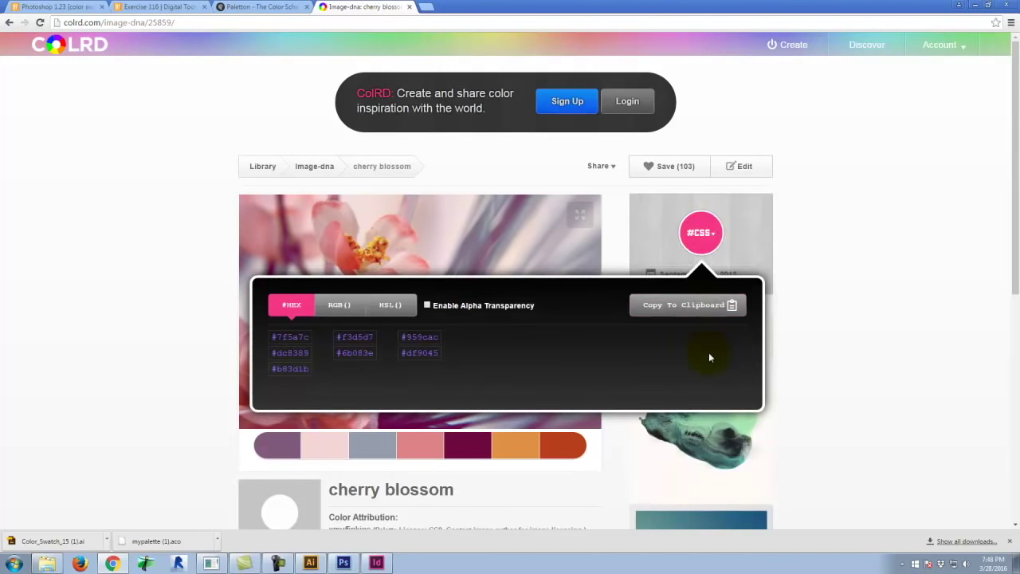
click(713, 239)
click(705, 243)
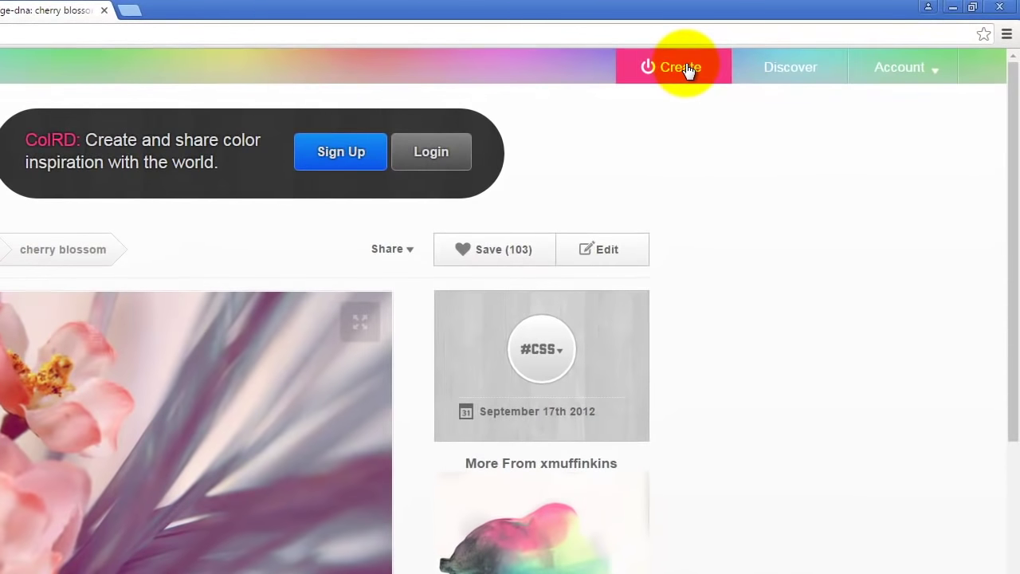
Create a new Image DNA palette and switch its image loader from random photos to upload.
click(687, 68)
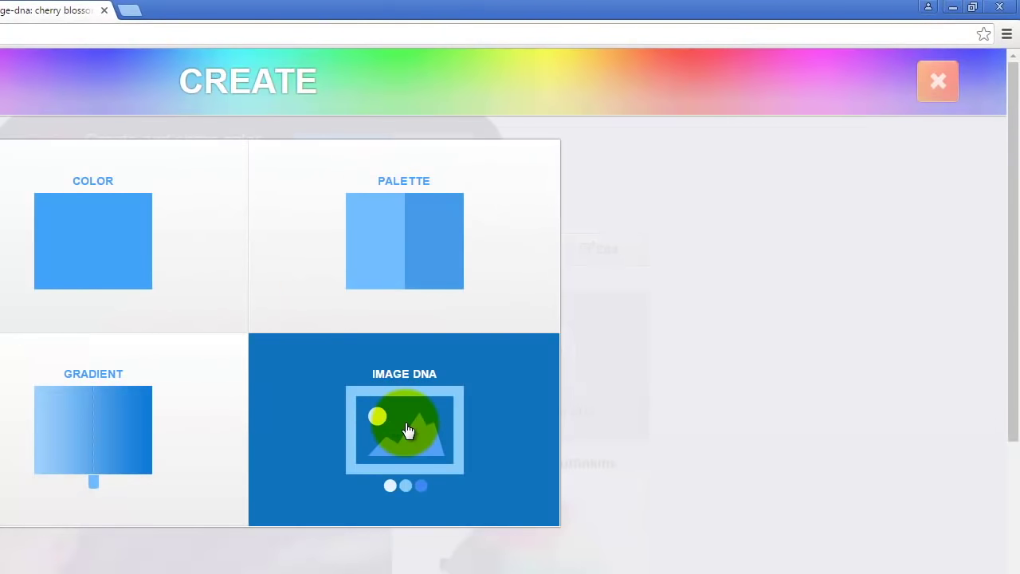
click(407, 430)
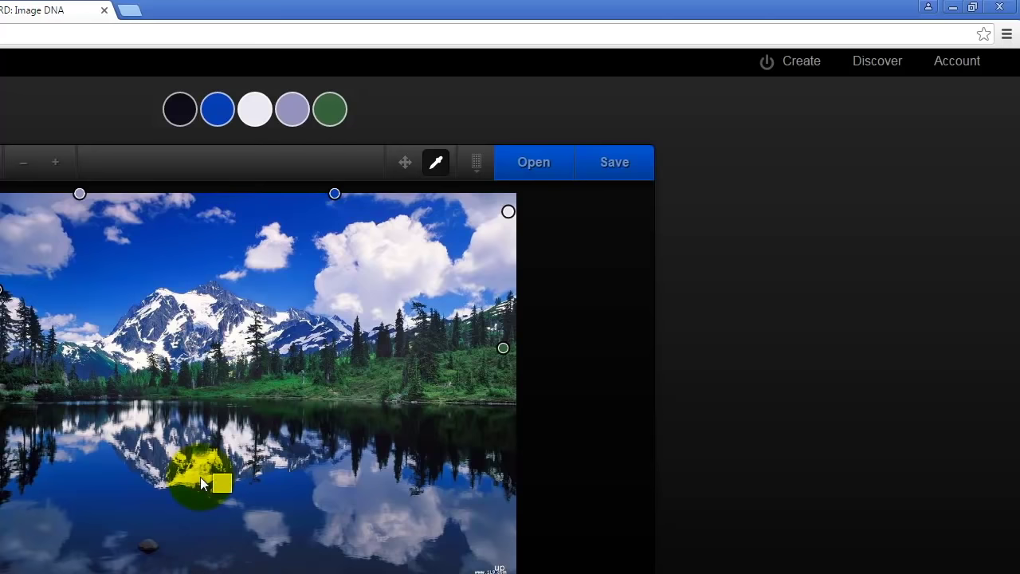
mouse_move(190, 109)
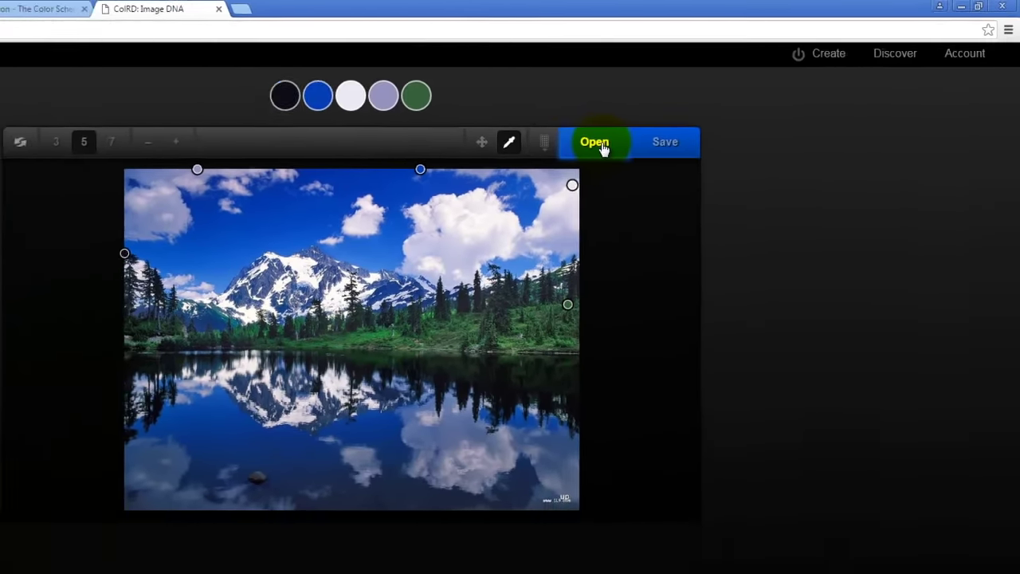
click(603, 145)
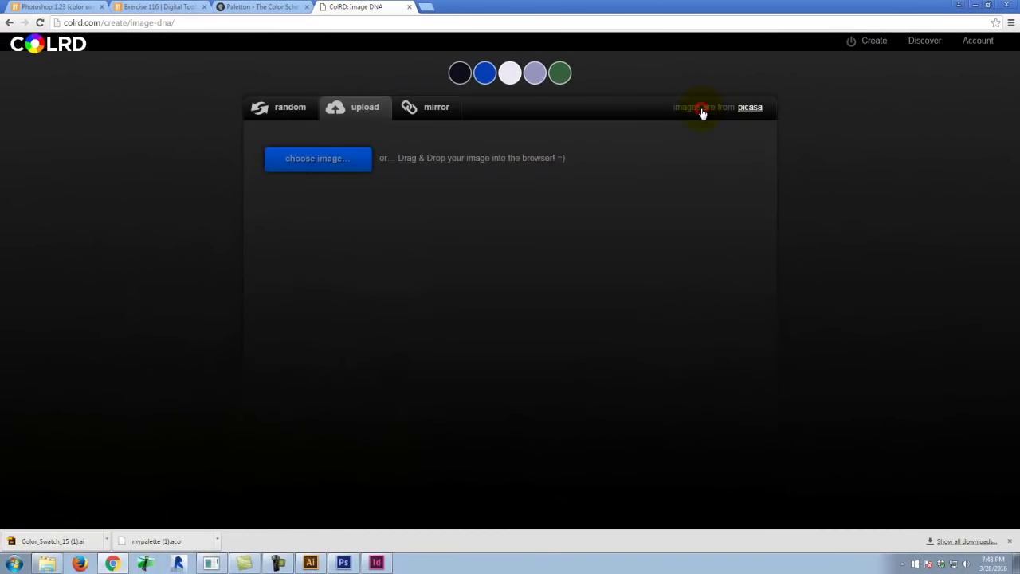
click(287, 112)
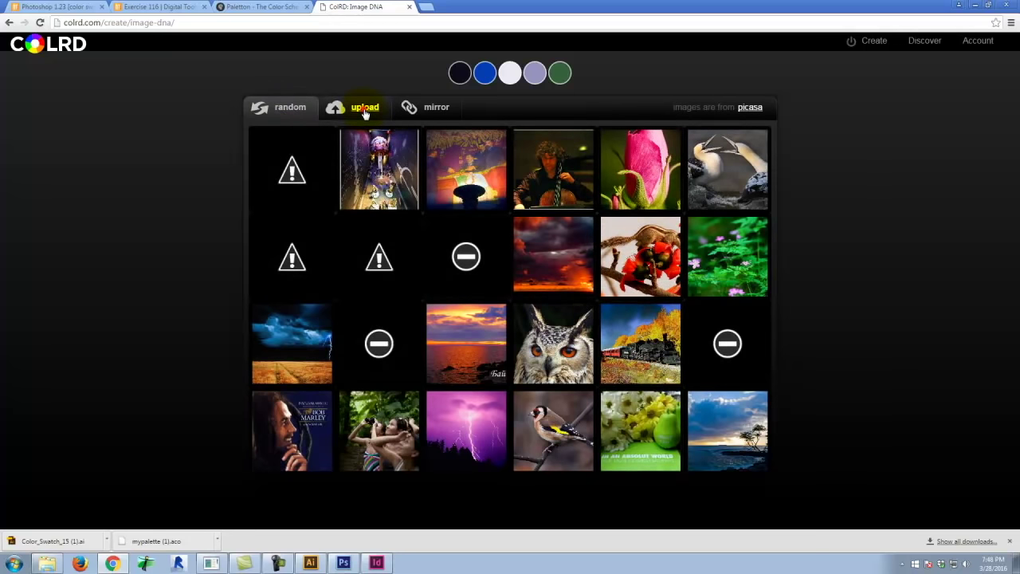
click(364, 108)
Upload IMG_0287.jpg from the computer into Image DNA.
click(326, 165)
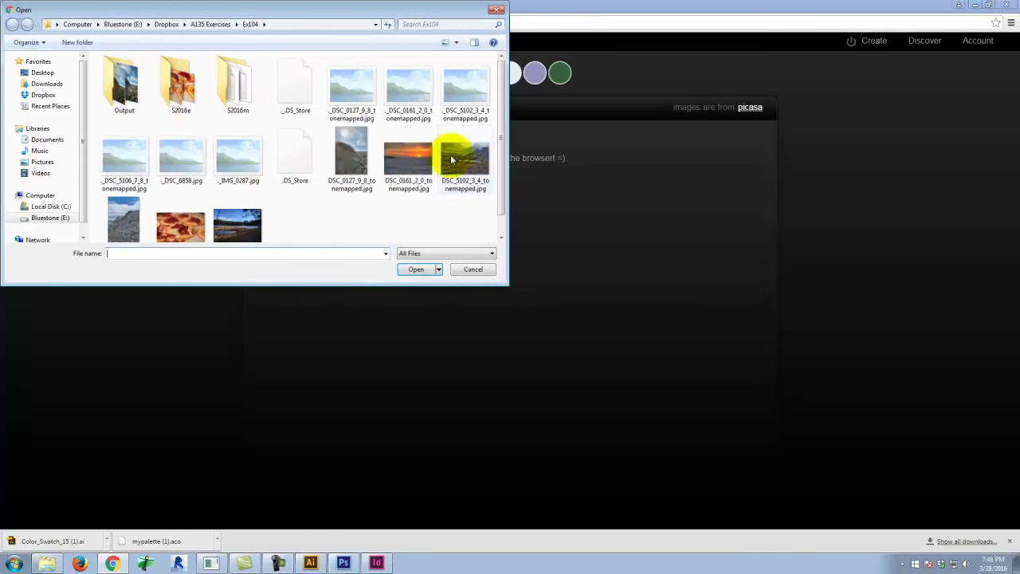
click(239, 227)
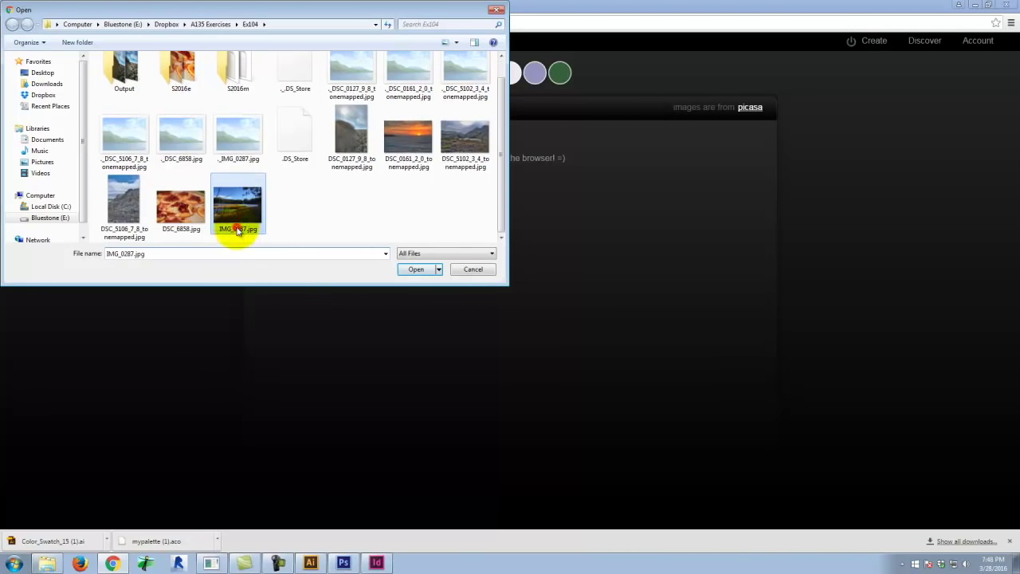
click(416, 269)
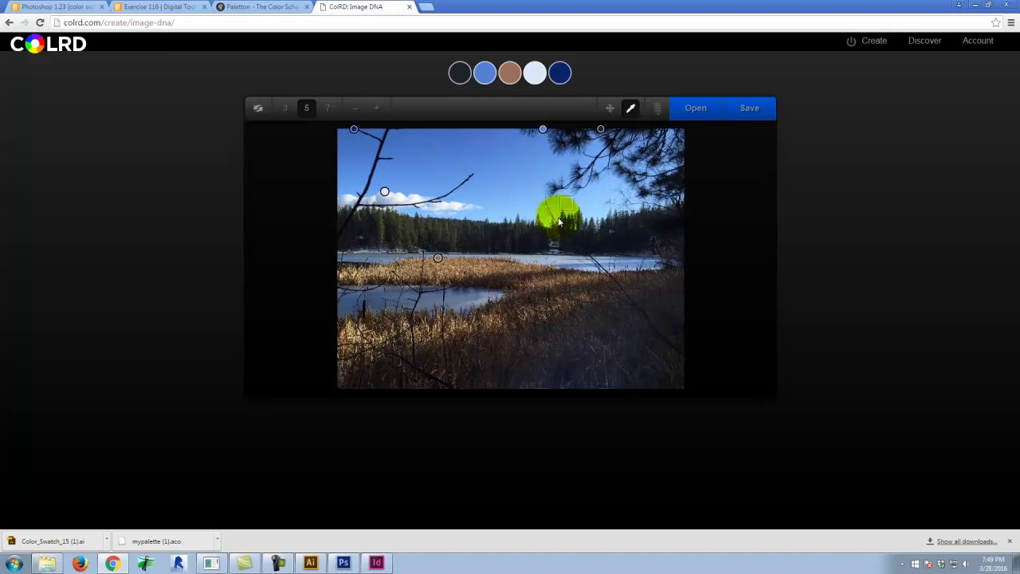
Save the five-colour lake palette and download its Illustrator and Photoshop swatch files.
mouse_move(505, 80)
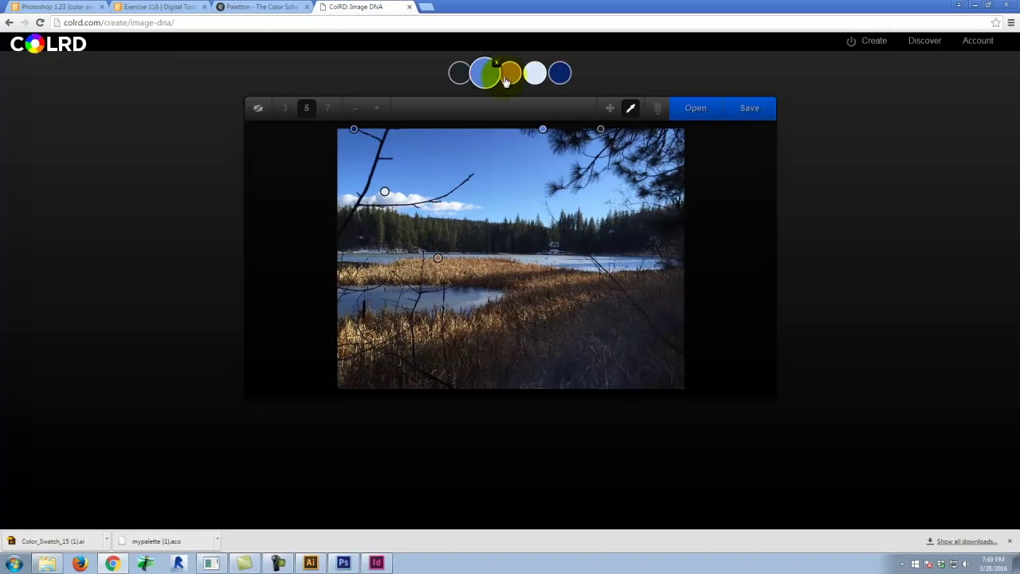
click(750, 109)
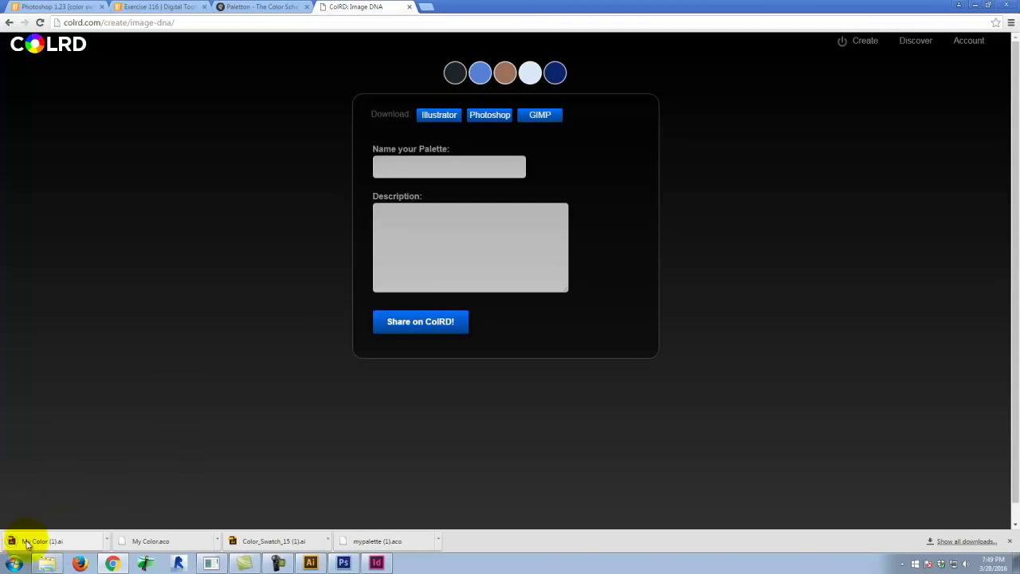
click(68, 541)
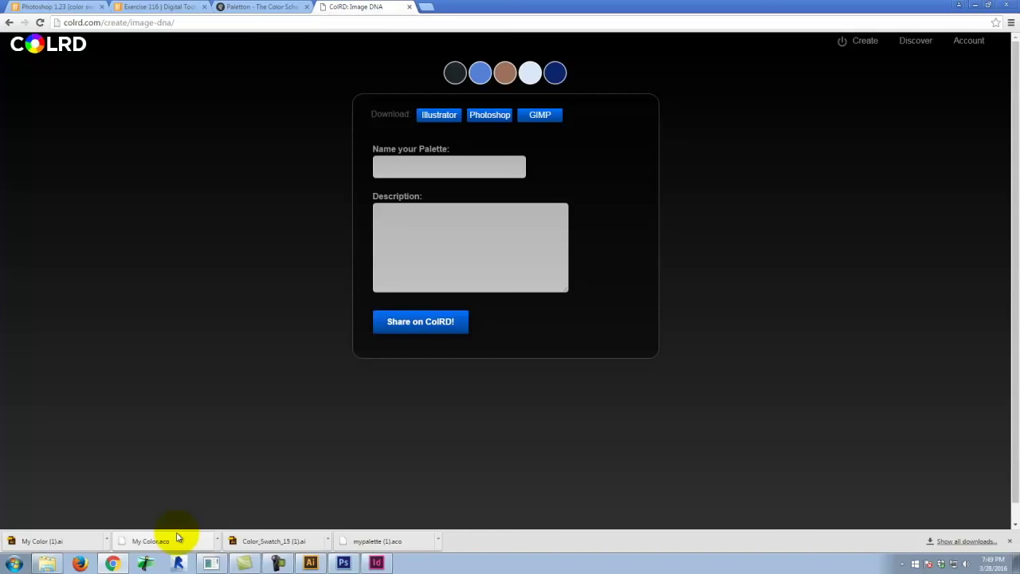
Open My Color (1).ai from Downloads as a swatch library through the Swatches panel menu.
click(313, 564)
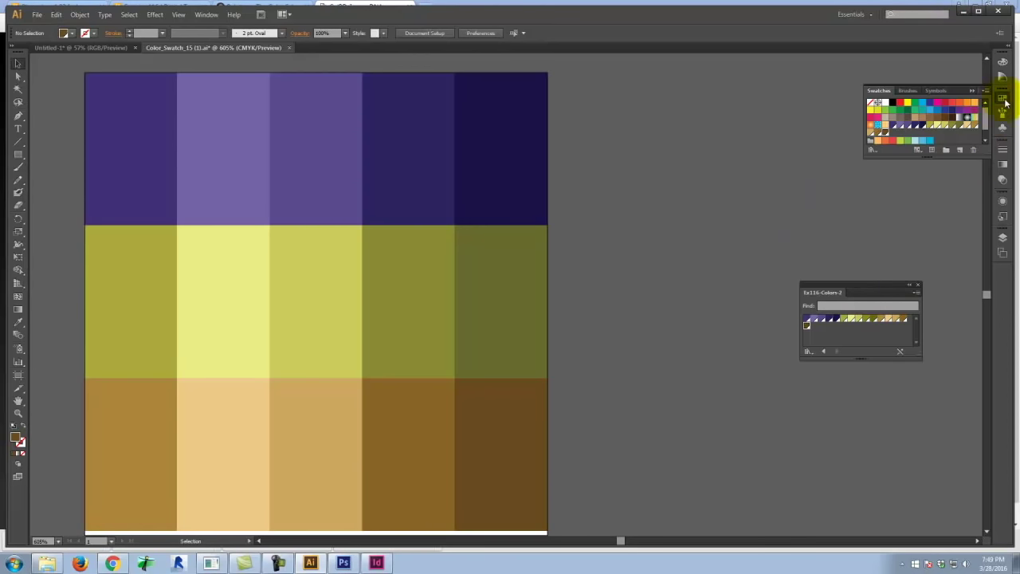
click(987, 92)
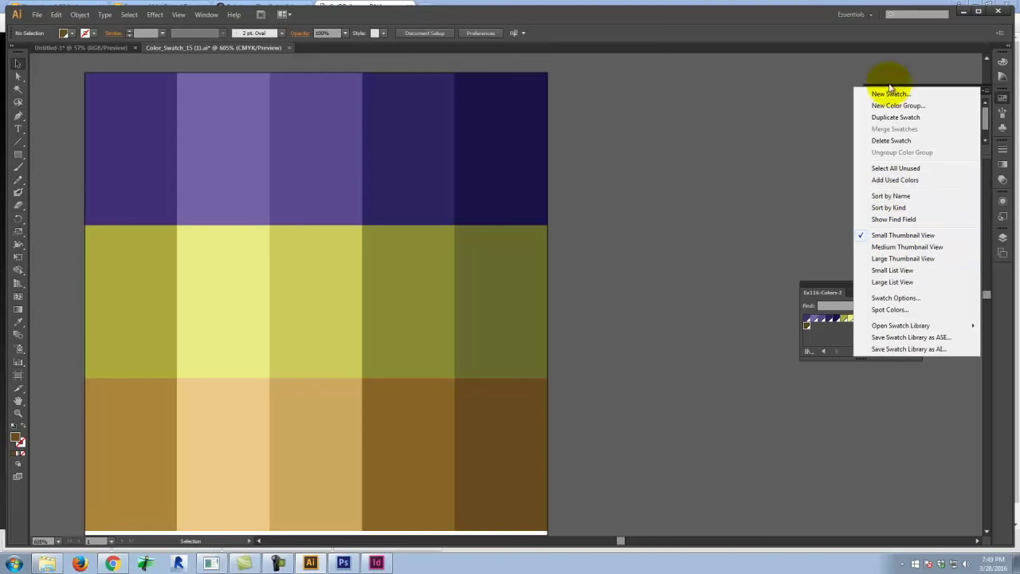
mouse_move(890, 333)
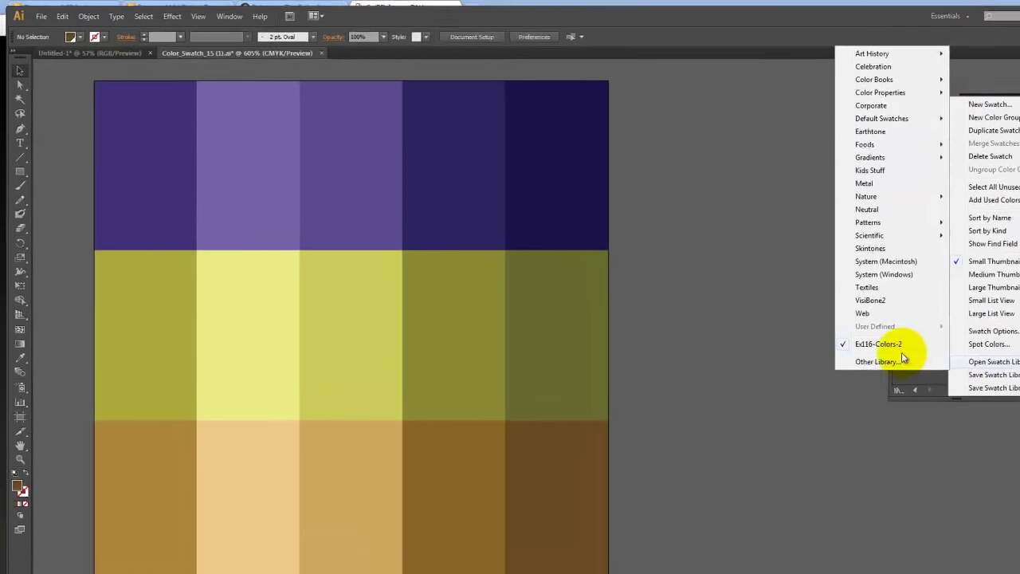
click(872, 357)
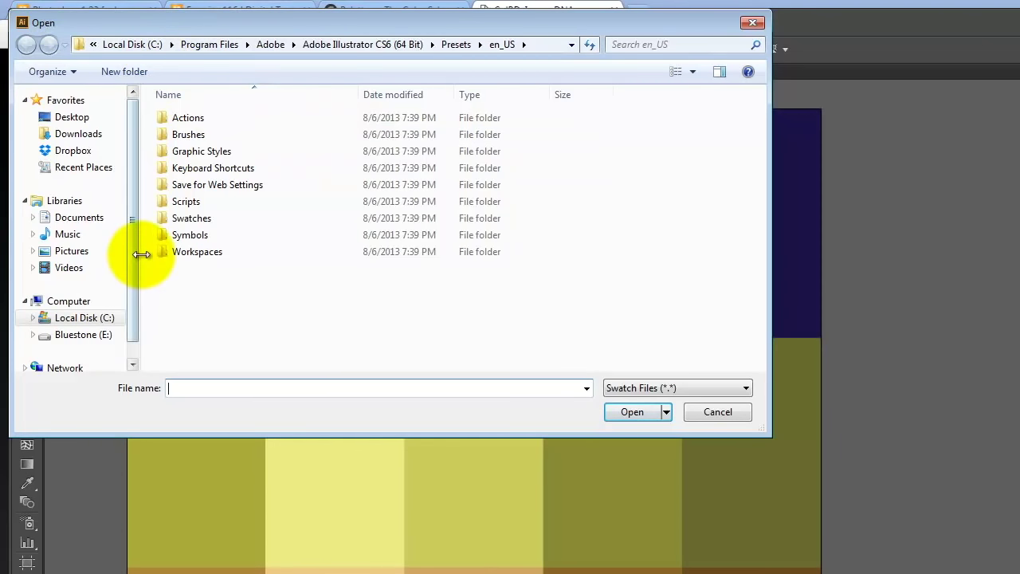
click(72, 202)
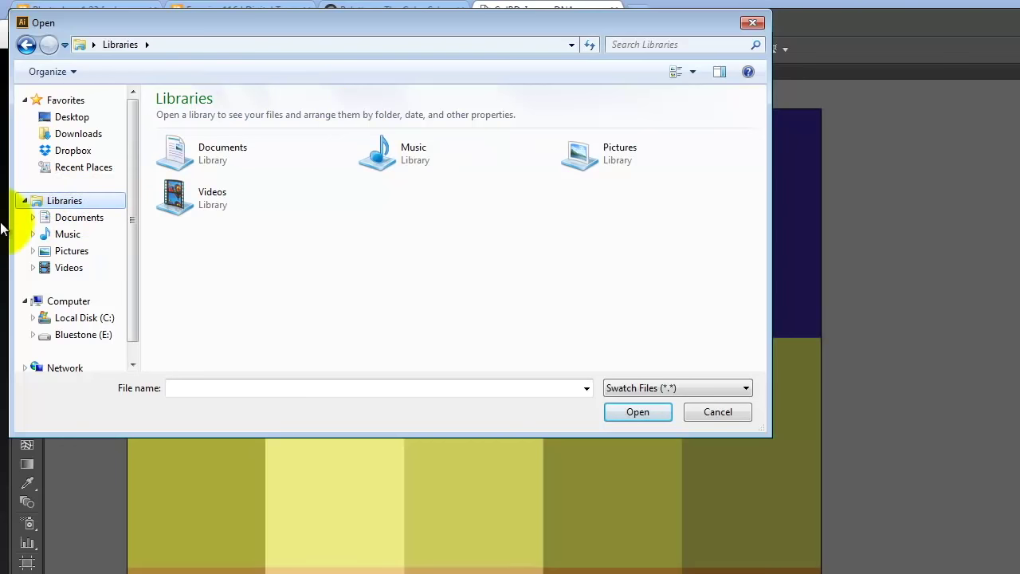
click(68, 219)
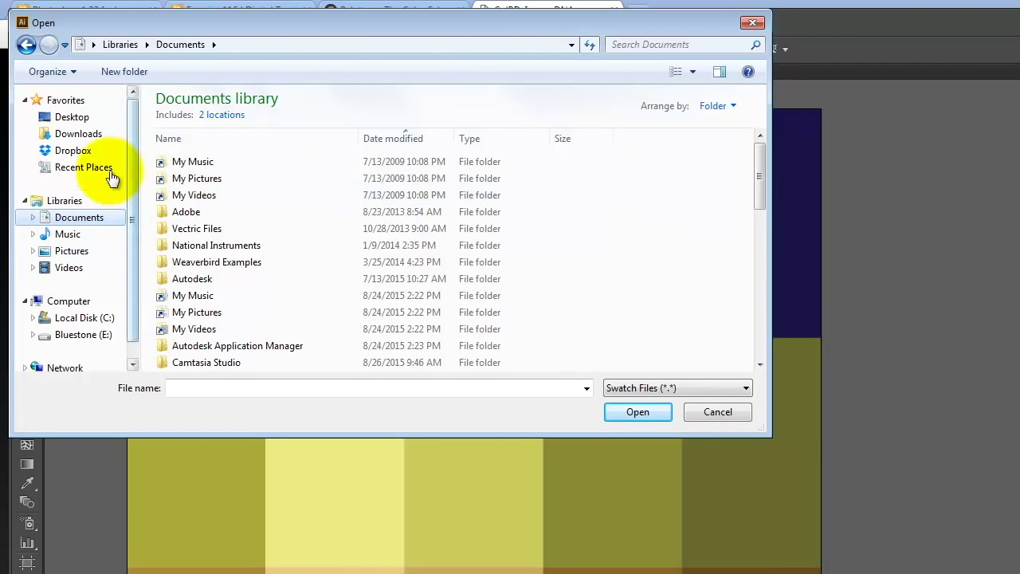
click(82, 137)
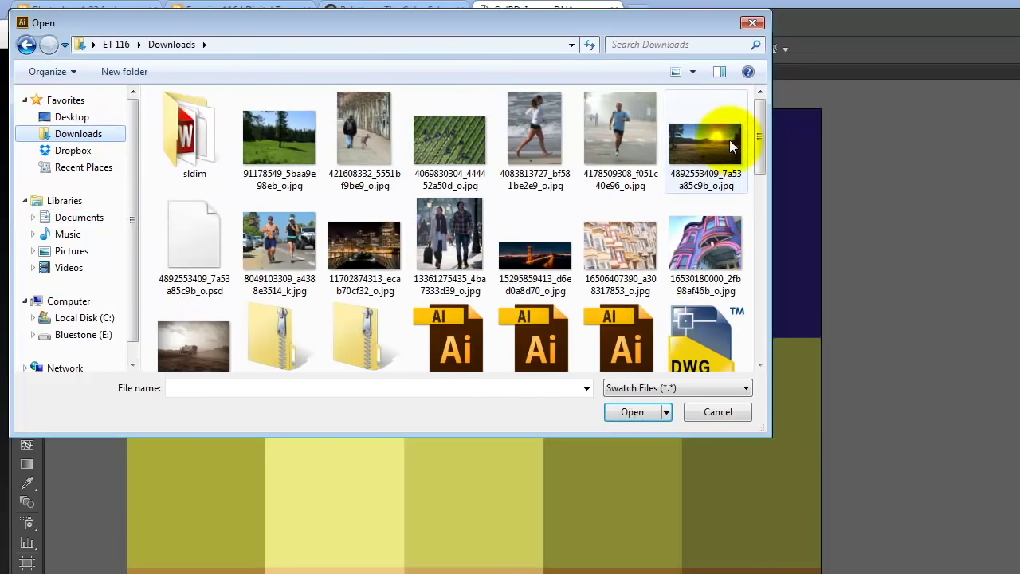
click(751, 148)
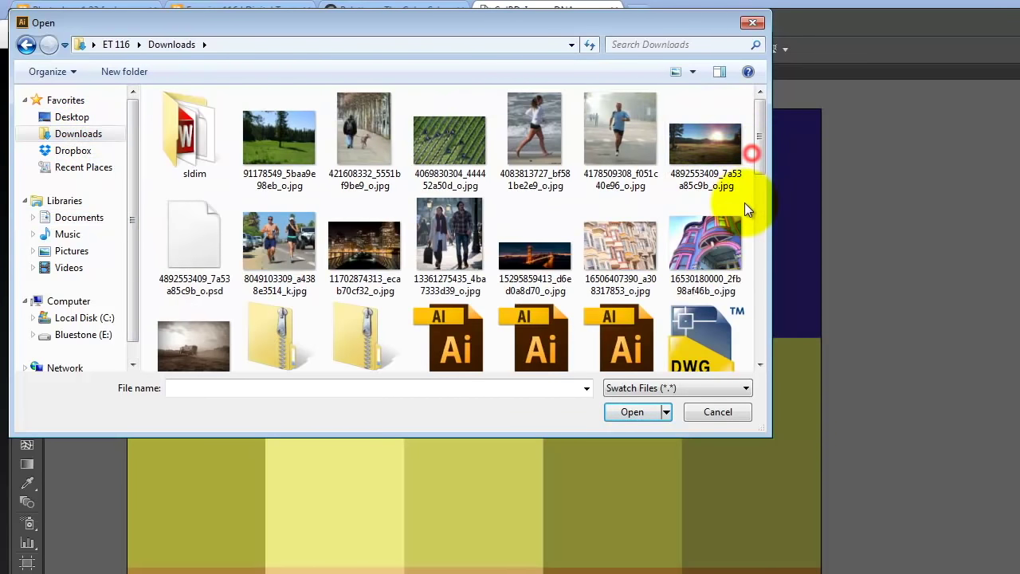
drag(758, 138, 752, 246)
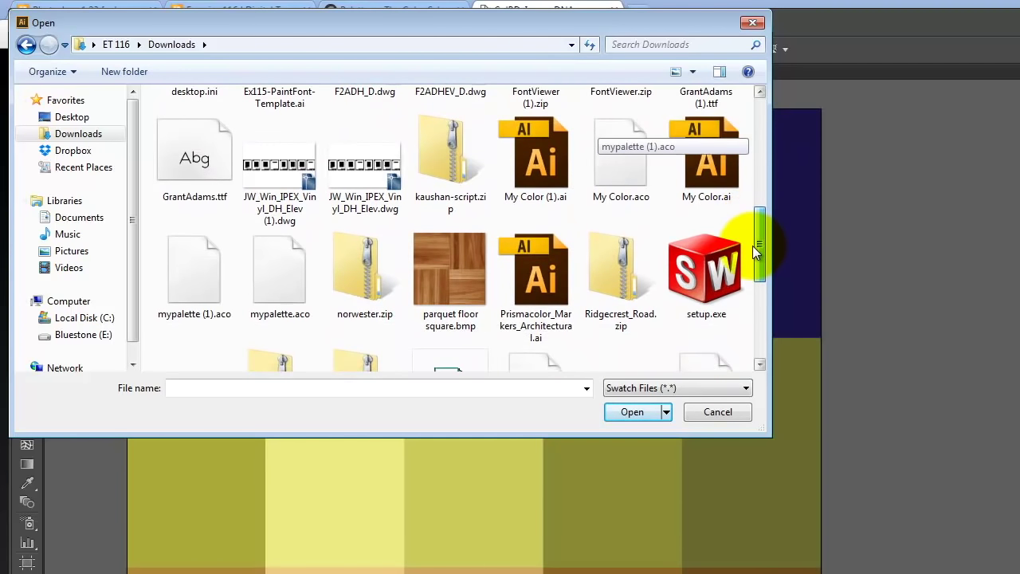
click(549, 177)
click(627, 413)
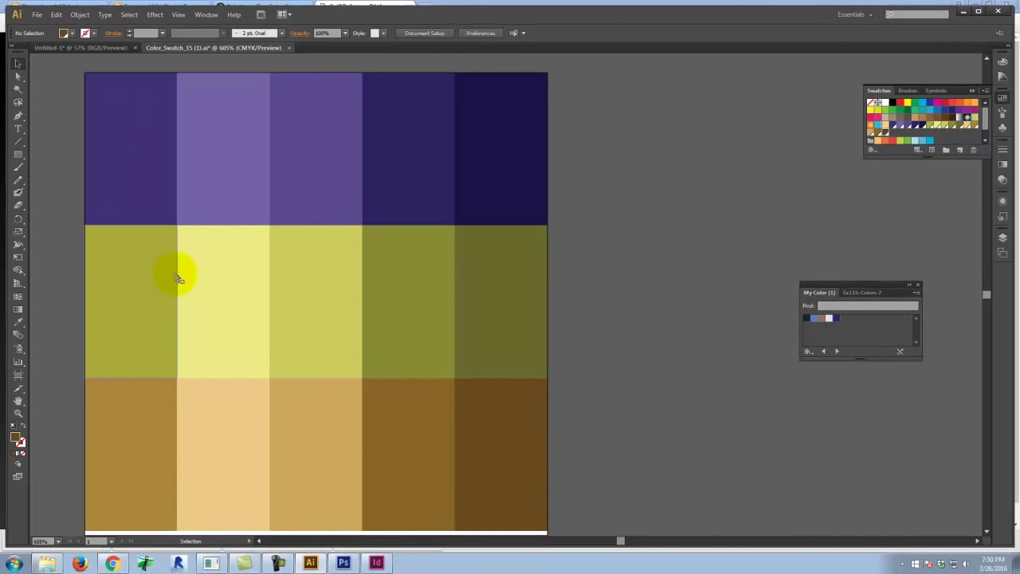
In a new tab, navigate the course site to Spring 2016 Exercise 116.
click(112, 563)
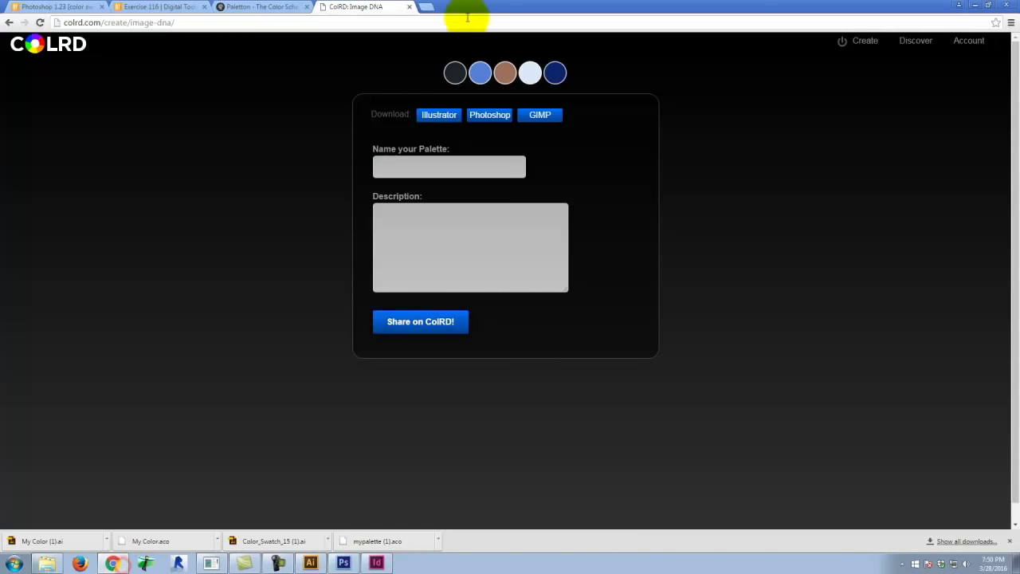
click(204, 8)
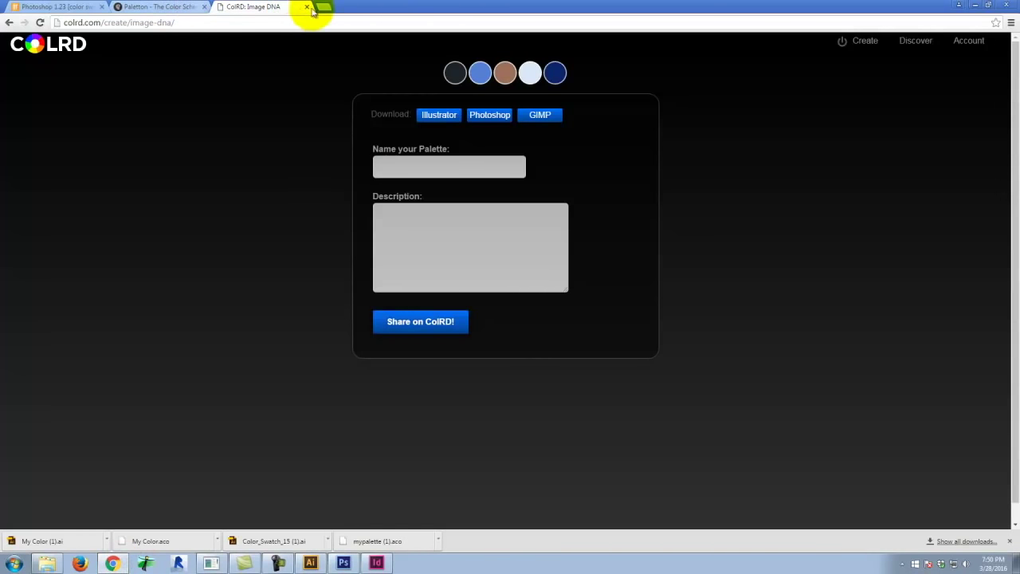
click(318, 8)
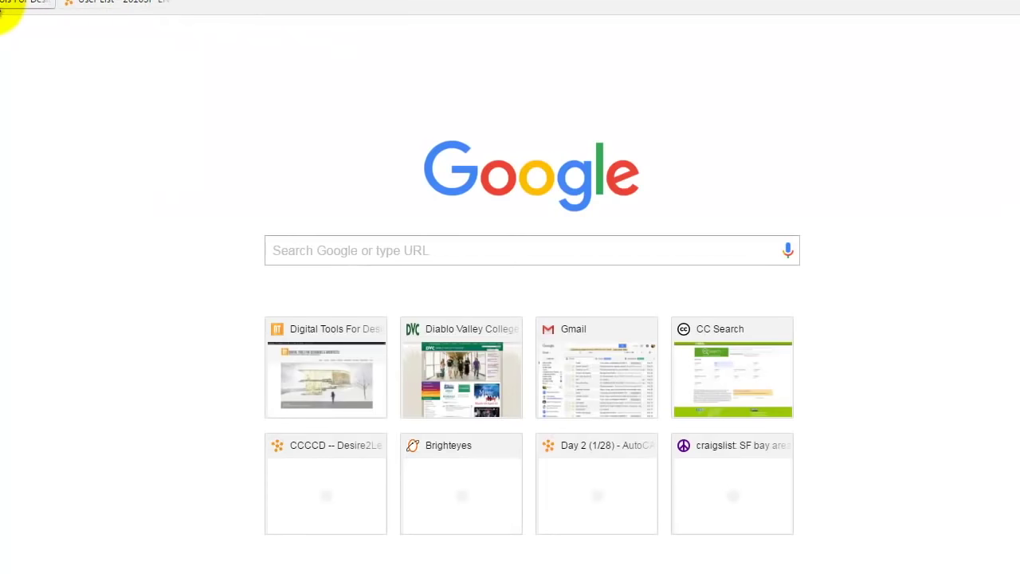
click(348, 13)
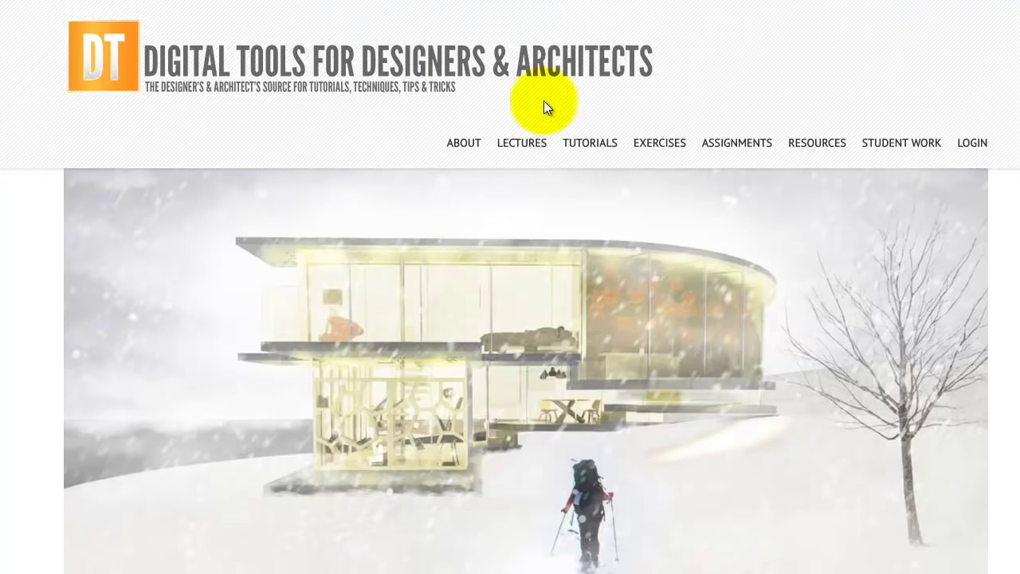
mouse_move(661, 148)
mouse_move(666, 178)
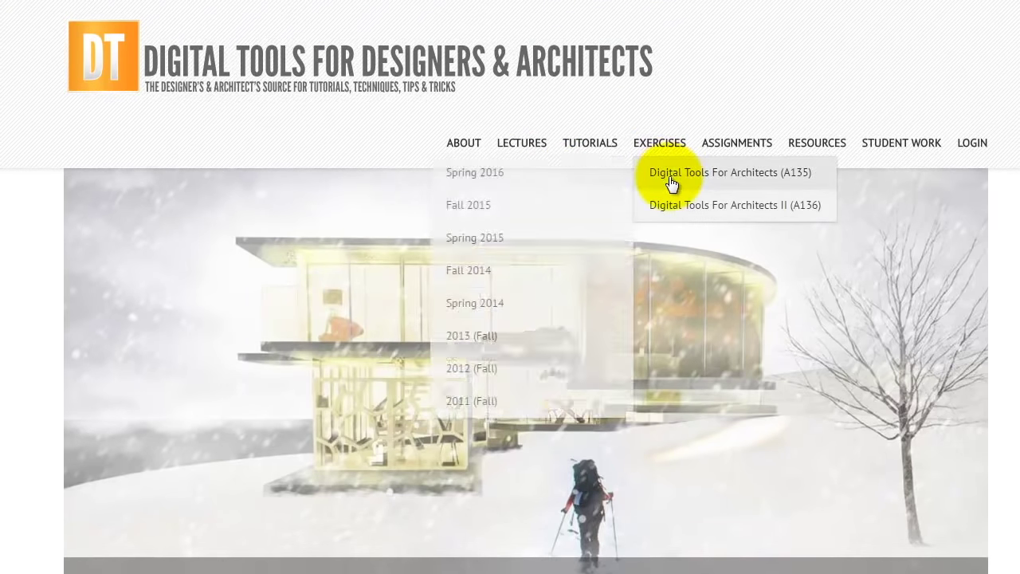
click(554, 175)
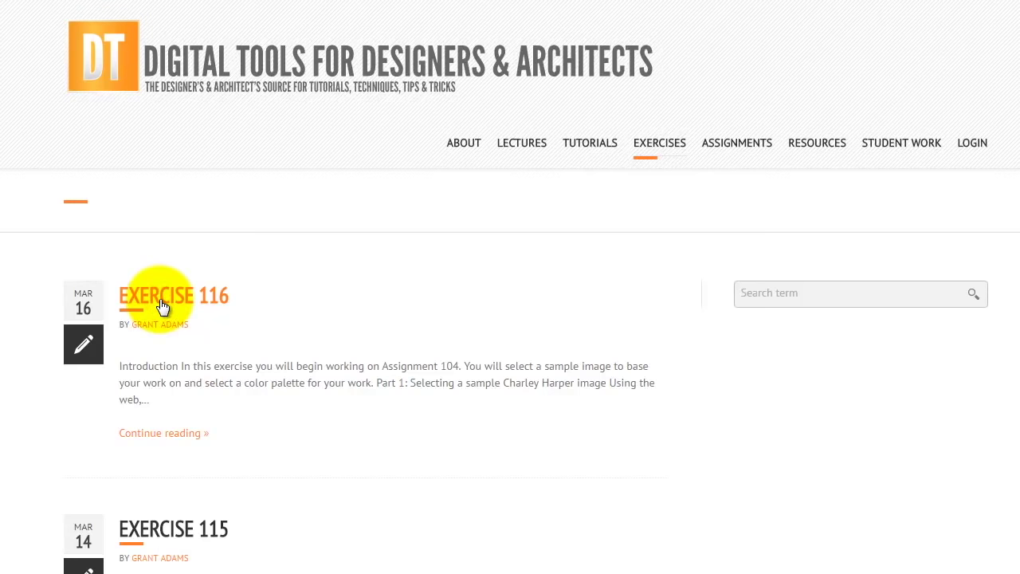
click(184, 289)
Download the Color Swatch Sample File (5 colors) and open it.
scroll(358, 233, down, 4)
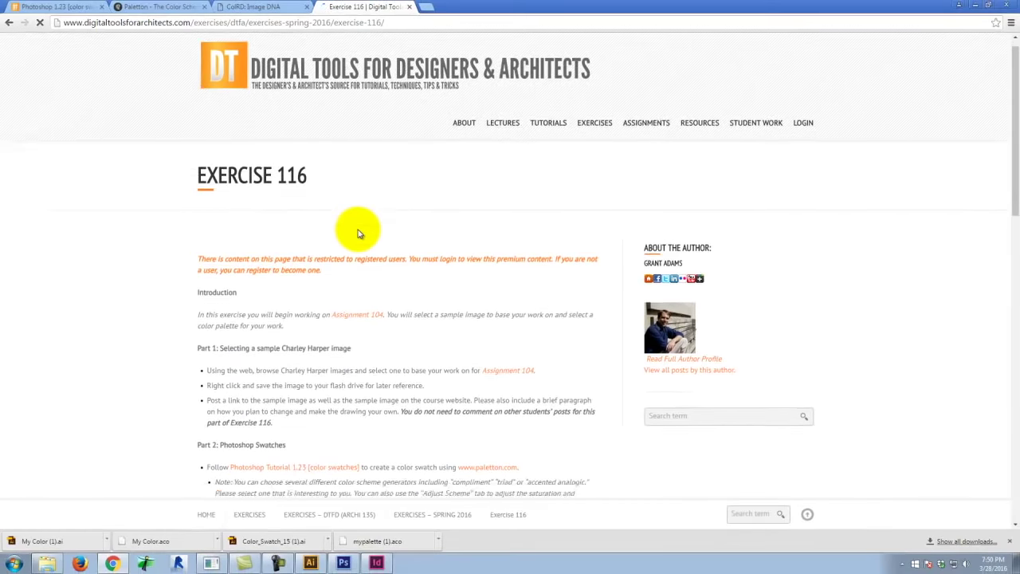
scroll(326, 375, down, 2)
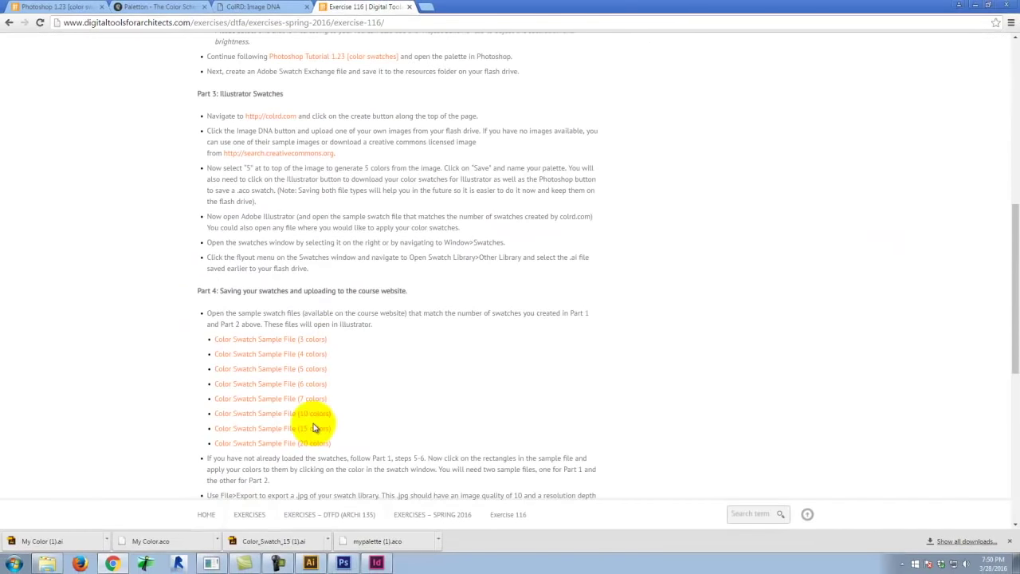
click(299, 370)
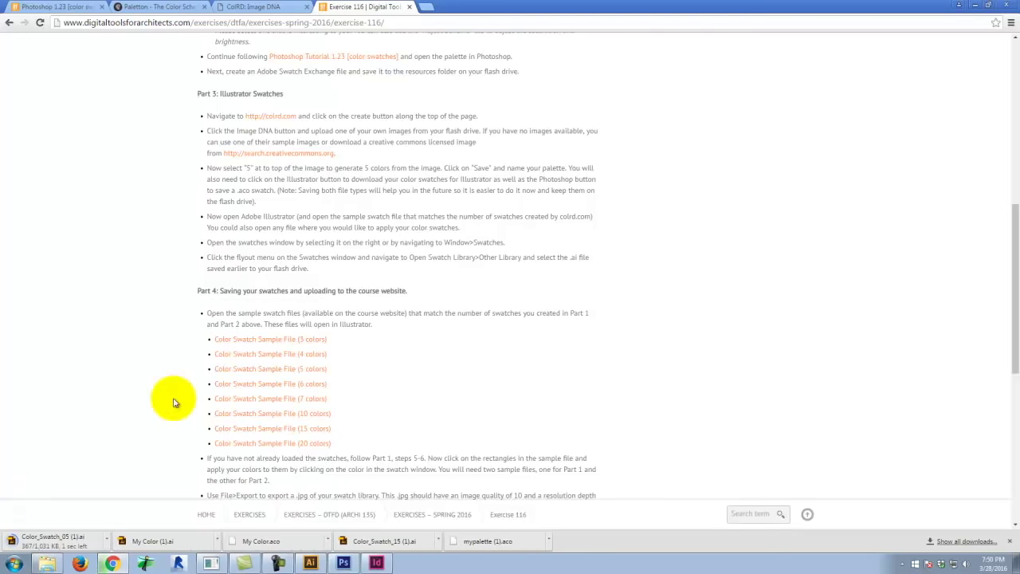
click(69, 545)
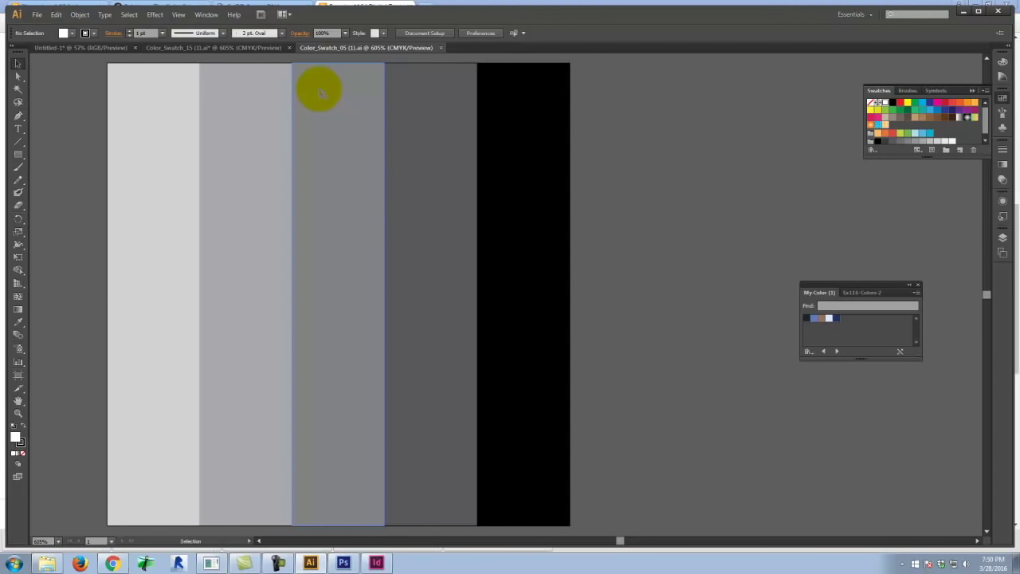
Fill the four bars with My Color (1) swatches: blue, brown, pale blue and navy.
click(168, 159)
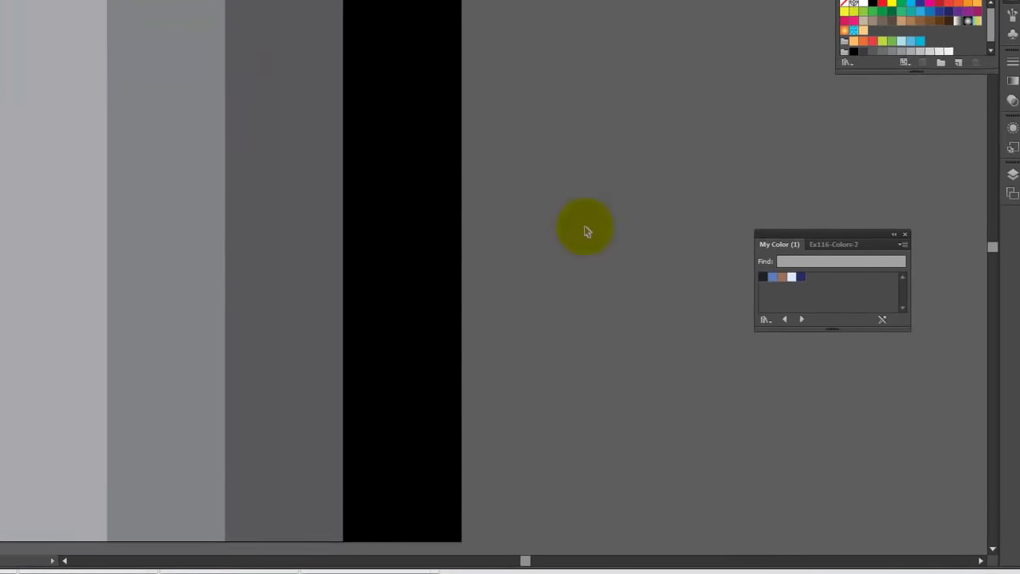
click(6, 123)
click(762, 269)
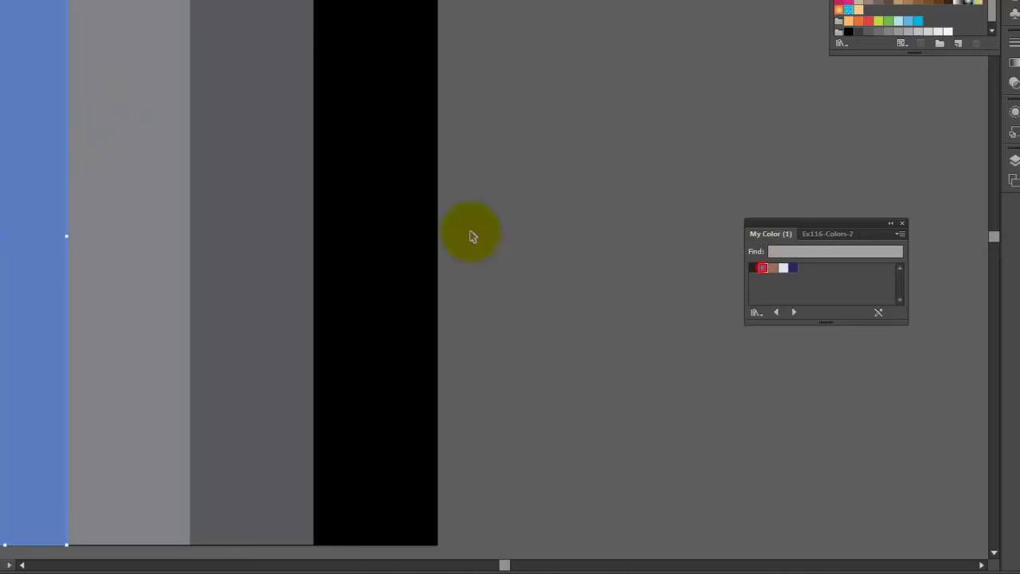
click(169, 172)
click(773, 267)
click(264, 189)
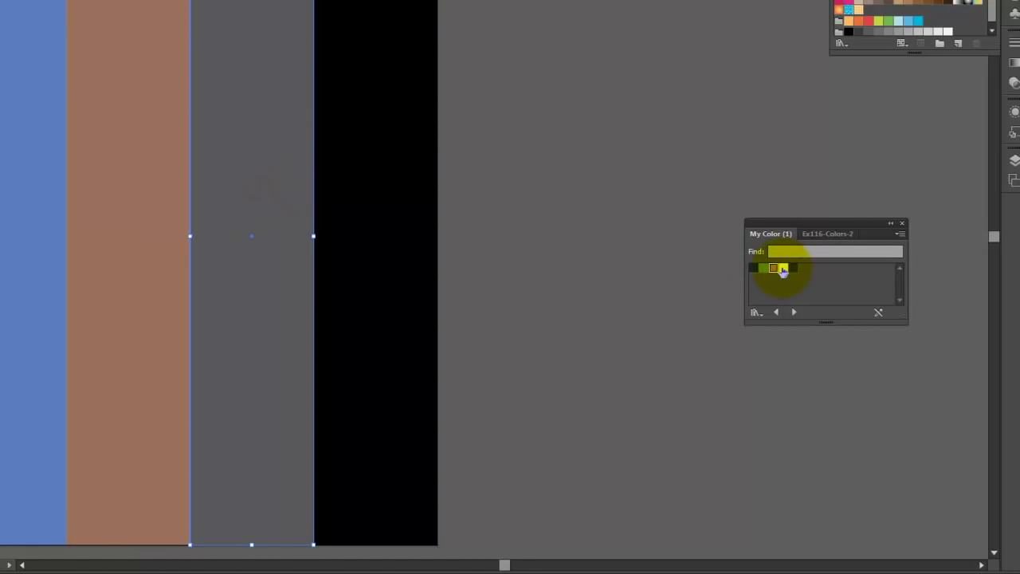
click(783, 268)
click(350, 200)
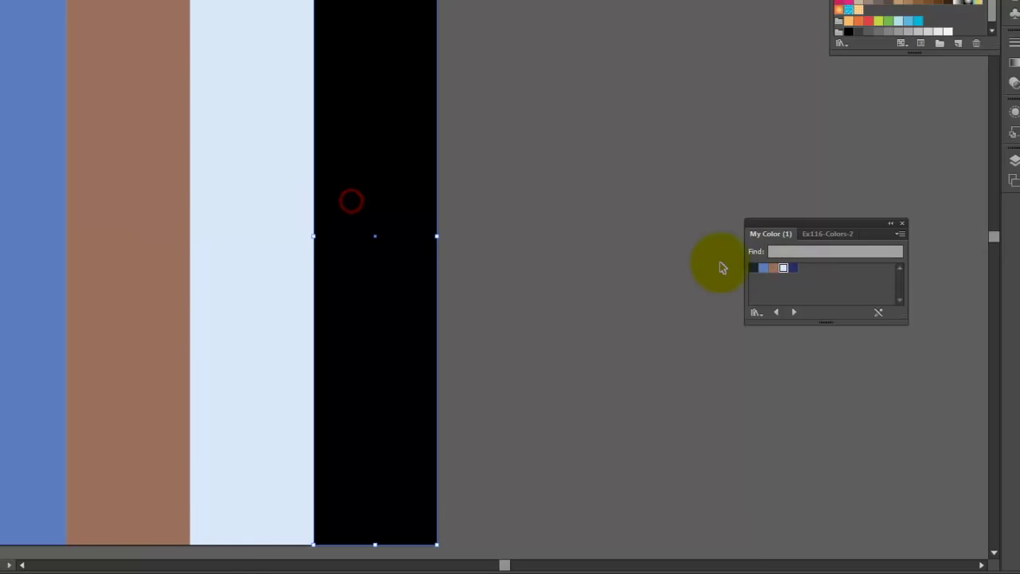
click(792, 268)
click(624, 127)
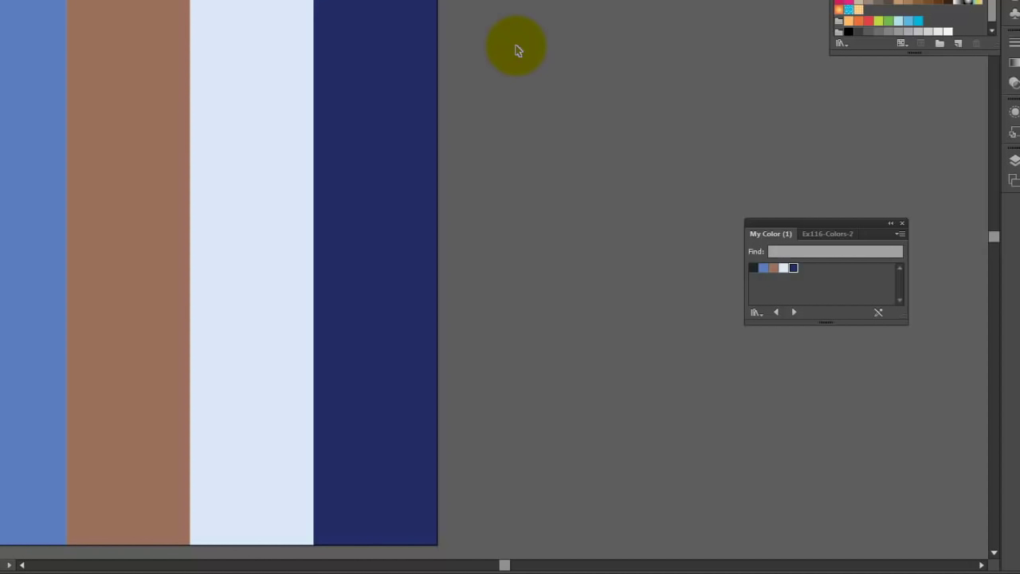
click(346, 48)
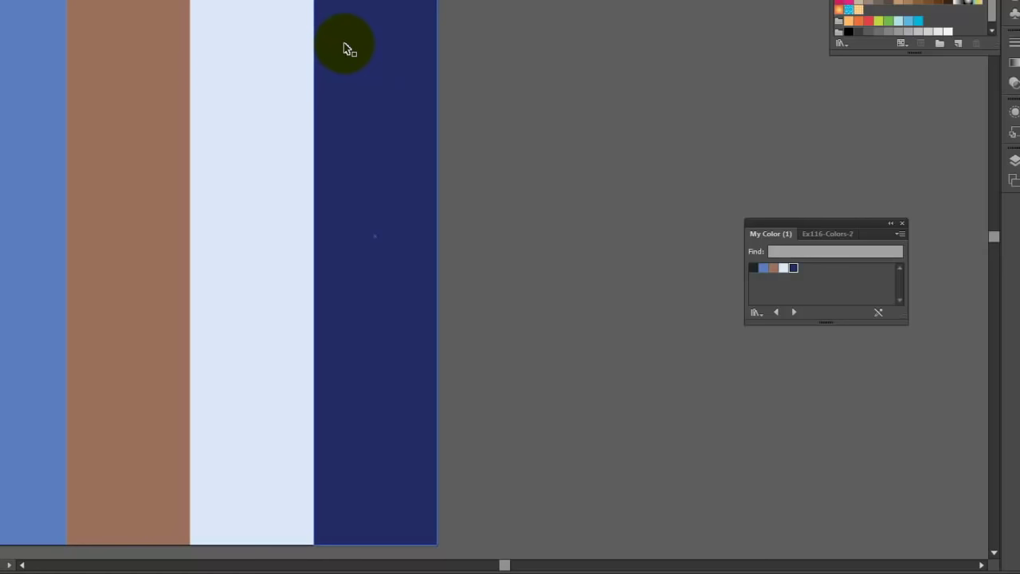
key(ctrl+shift+a)
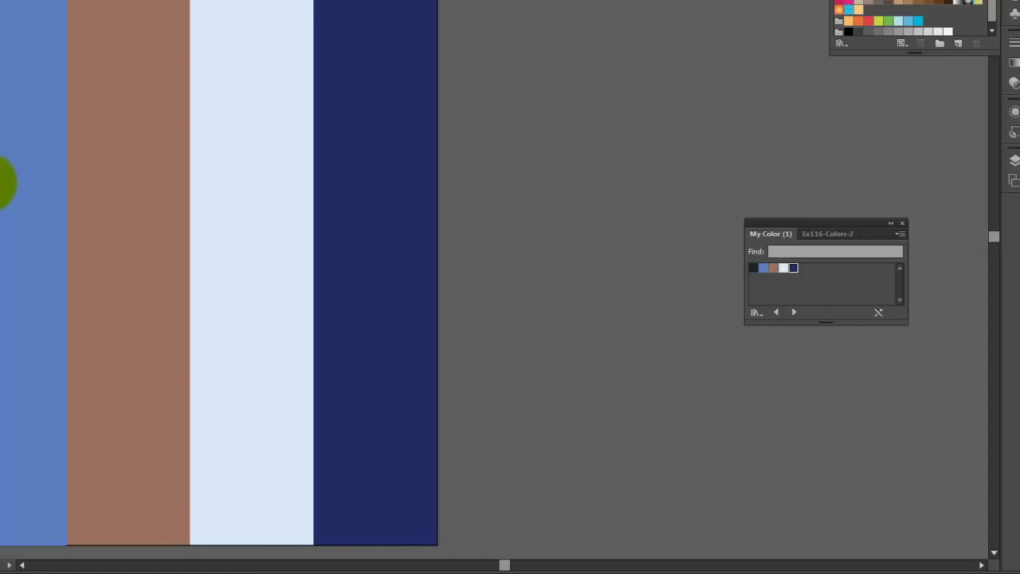